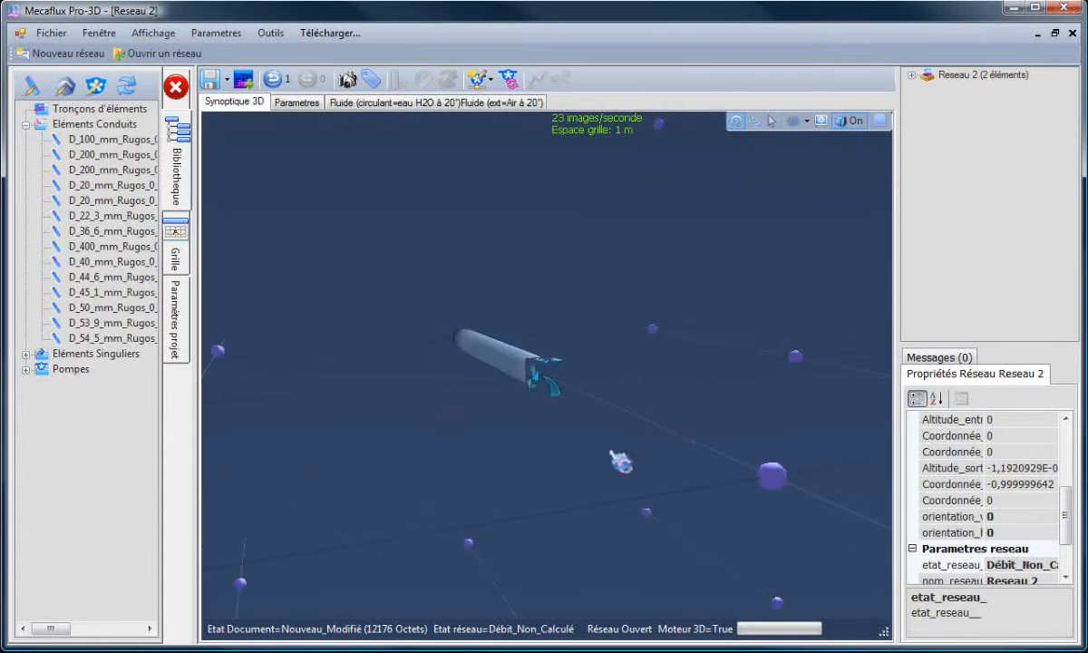
- Create a 135° separation fitting at the outlet of the network's first straight PVC pipe
{"action": "left_click", "coordinate": [694, 383]}
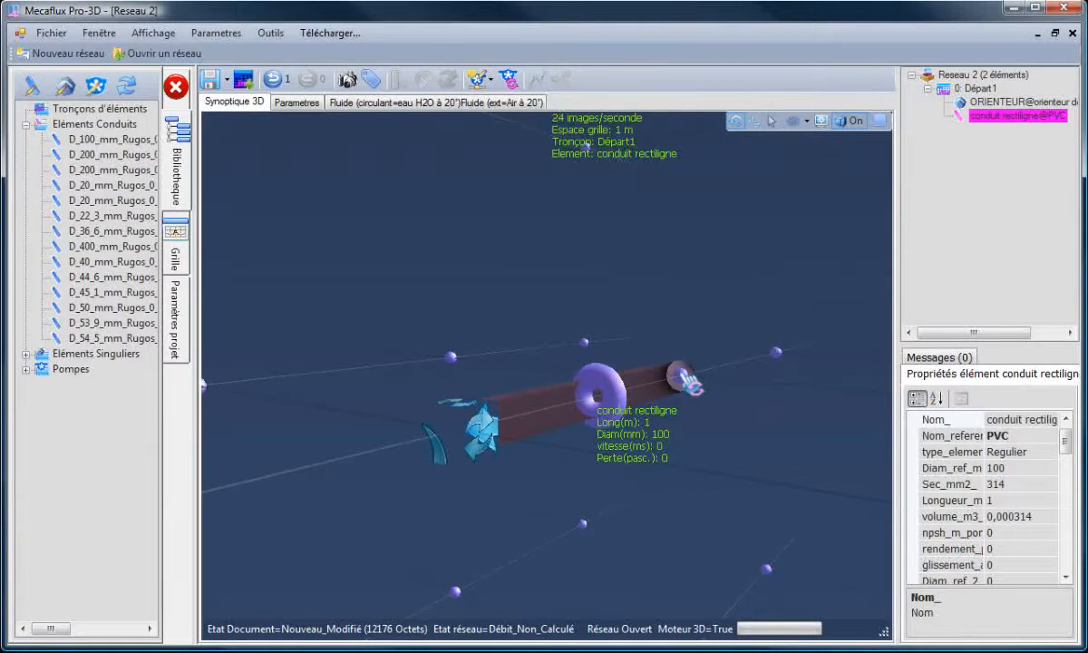
{"action": "right_click", "coordinate": [672, 388]}
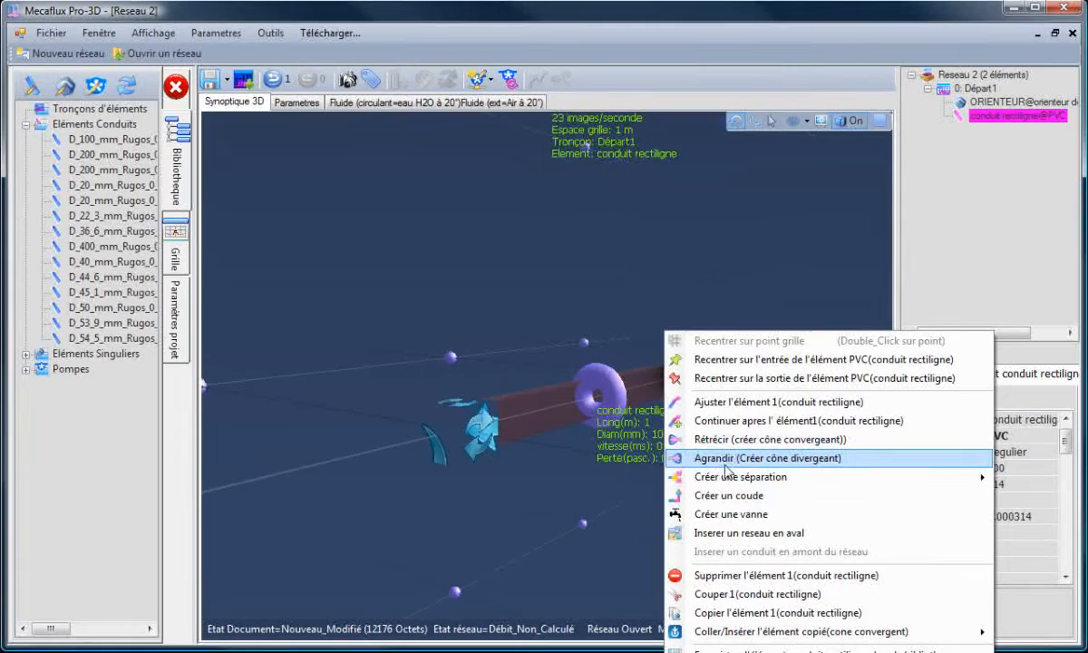
{"action": "mouse_move", "coordinate": [731, 483]}
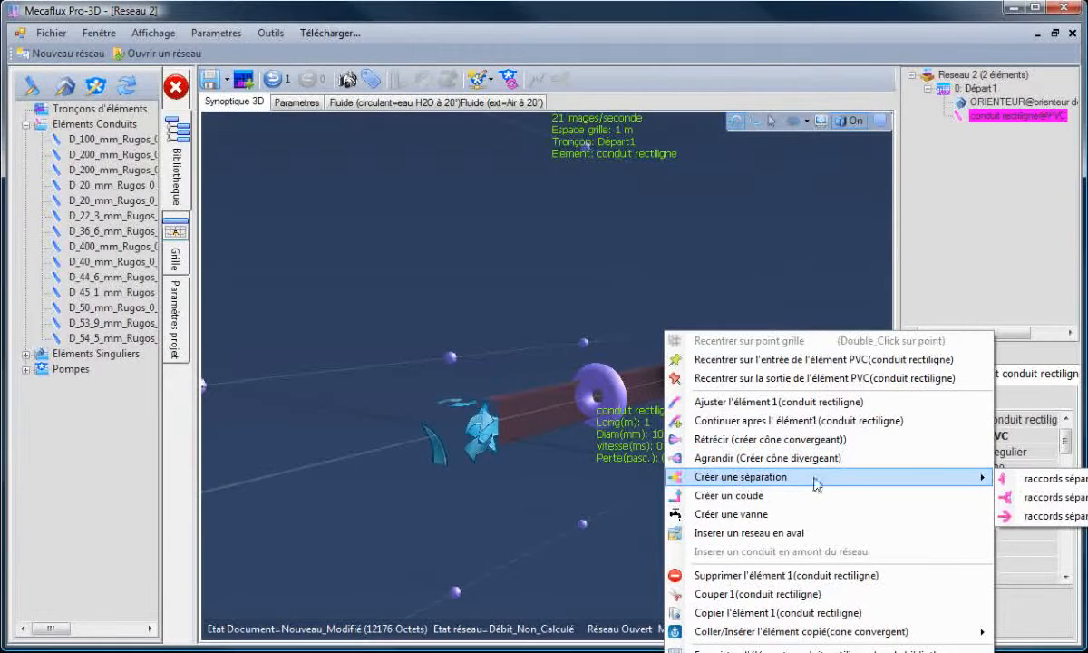
{"action": "left_click", "coordinate": [1056, 498]}
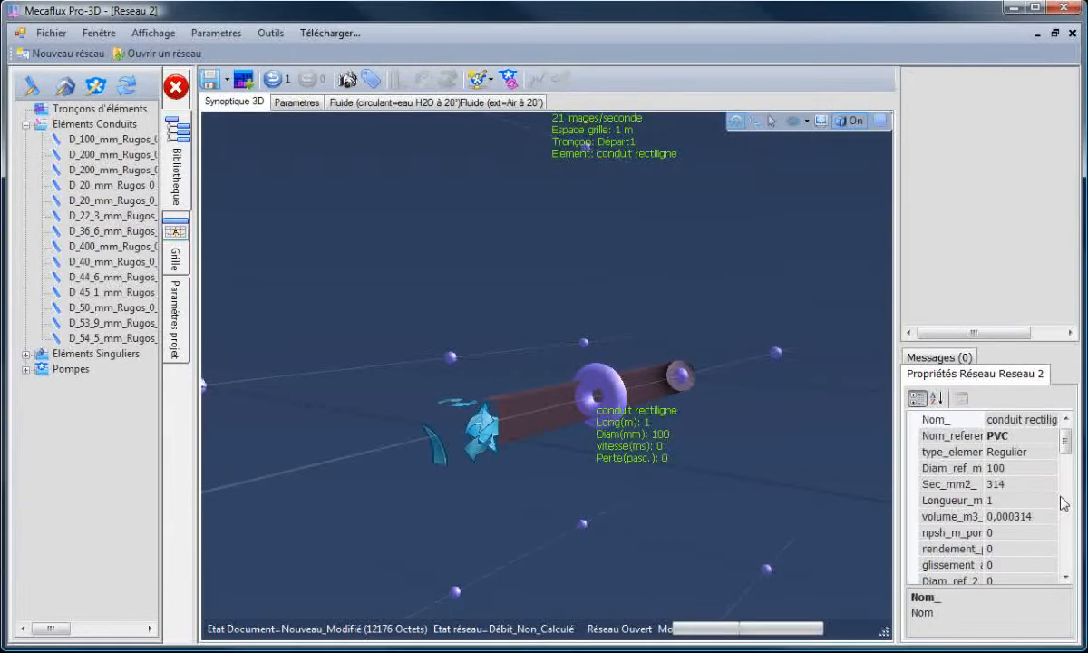
{"action": "left_click", "coordinate": [622, 520]}
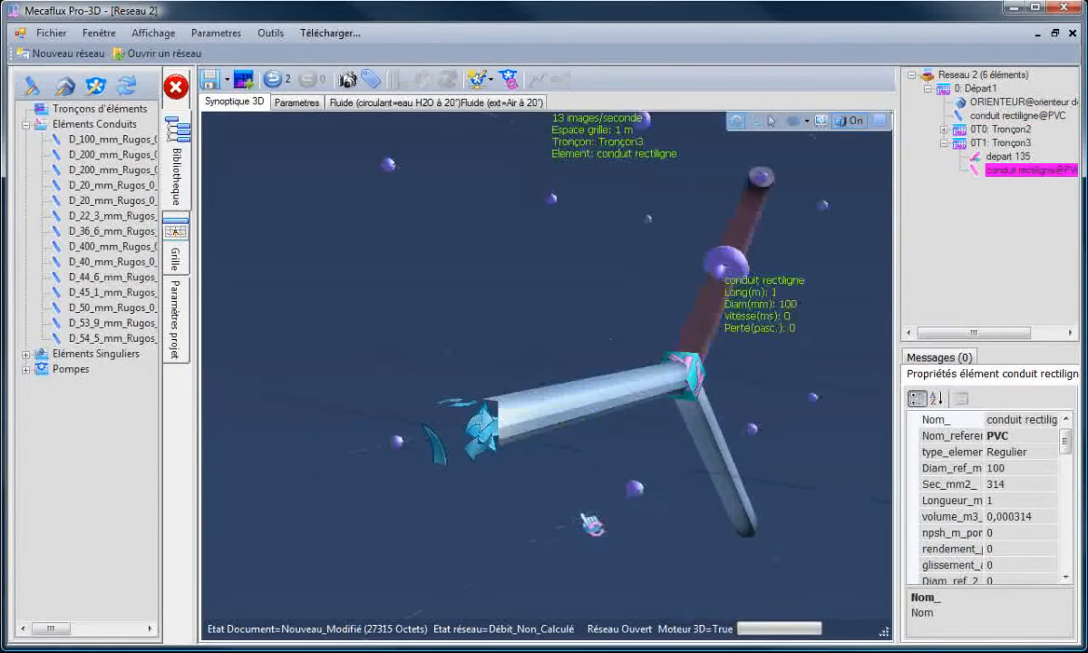
- Adjust the lower branch in line with the inlet pipe, placing its outlet at X -2, Y 0, altitude 0
{"action": "left_click_drag", "start_coordinate": [550, 524], "coordinate": [412, 448]}
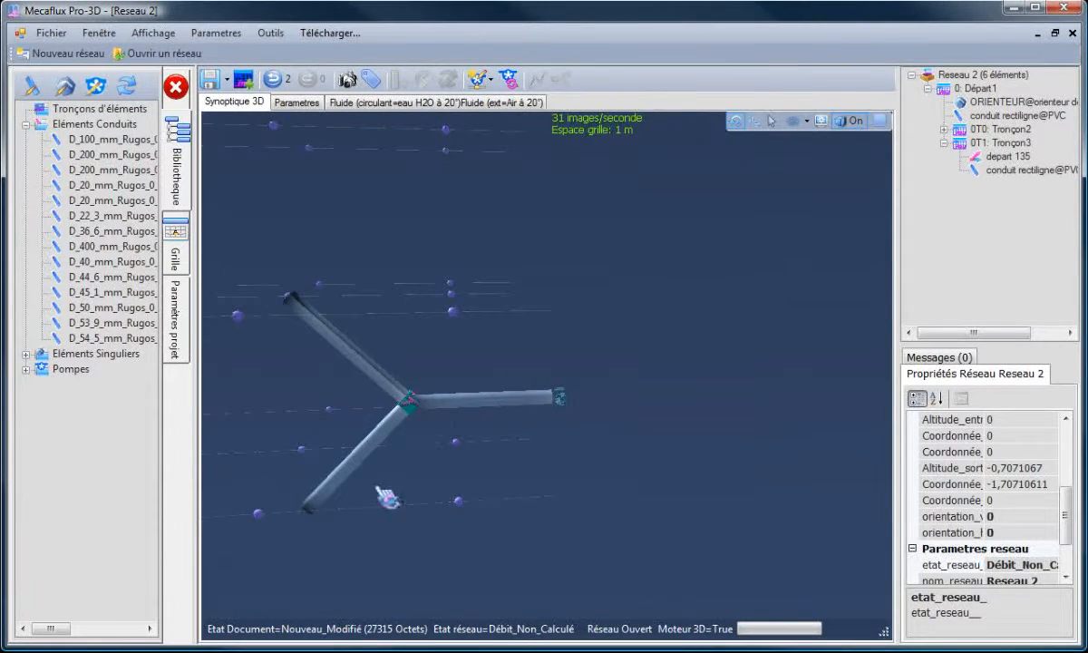
{"action": "left_click_drag", "start_coordinate": [386, 497], "coordinate": [295, 447]}
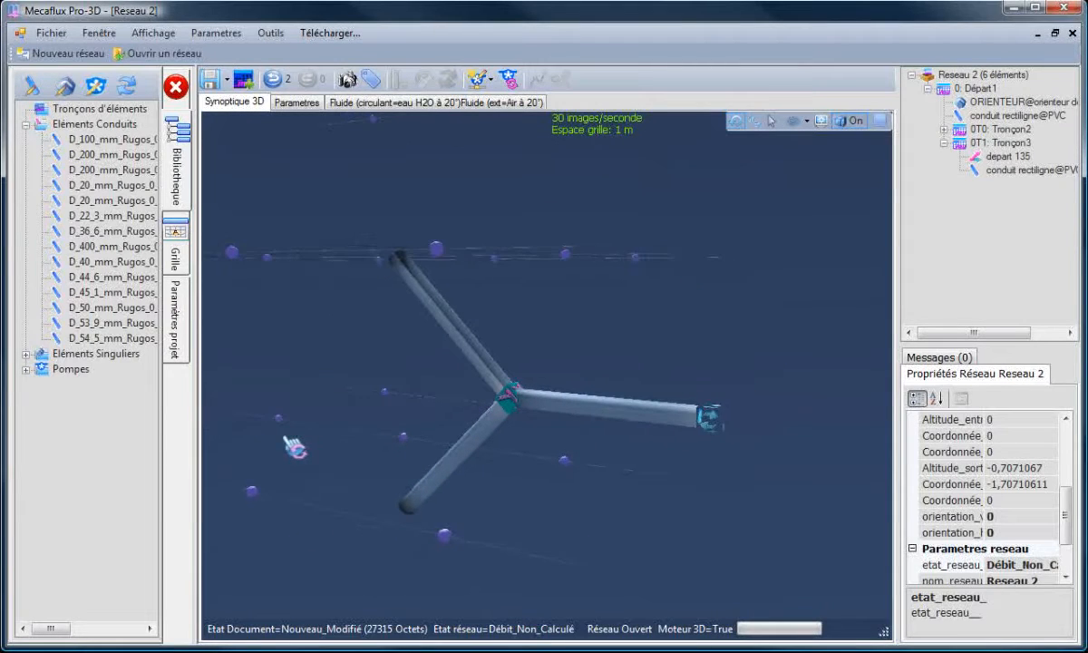
{"action": "scroll", "coordinate": [361, 429], "scroll_direction": "down", "scroll_amount": 2}
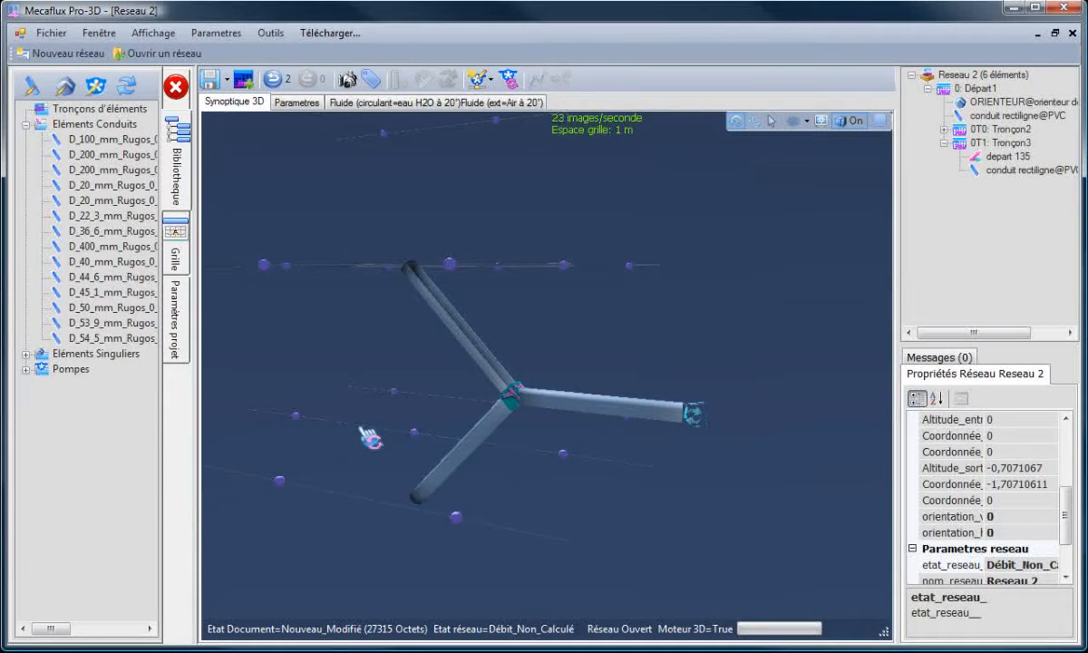
{"action": "mouse_move", "coordinate": [365, 460]}
{"action": "left_mouse_down"}
{"action": "mouse_move", "coordinate": [343, 457]}
{"action": "mouse_move", "coordinate": [351, 463]}
{"action": "left_mouse_up"}
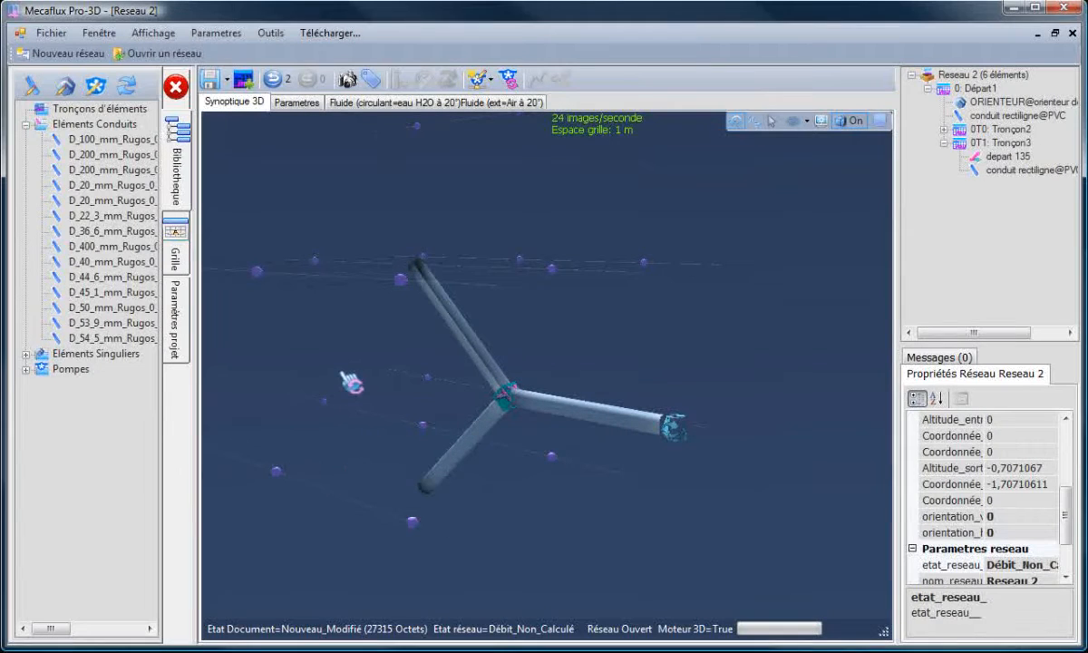
{"action": "left_click_drag", "start_coordinate": [346, 376], "coordinate": [348, 397]}
{"action": "mouse_move", "coordinate": [347, 515]}
{"action": "left_mouse_down"}
{"action": "mouse_move", "coordinate": [319, 509]}
{"action": "mouse_move", "coordinate": [334, 504]}
{"action": "left_mouse_up"}
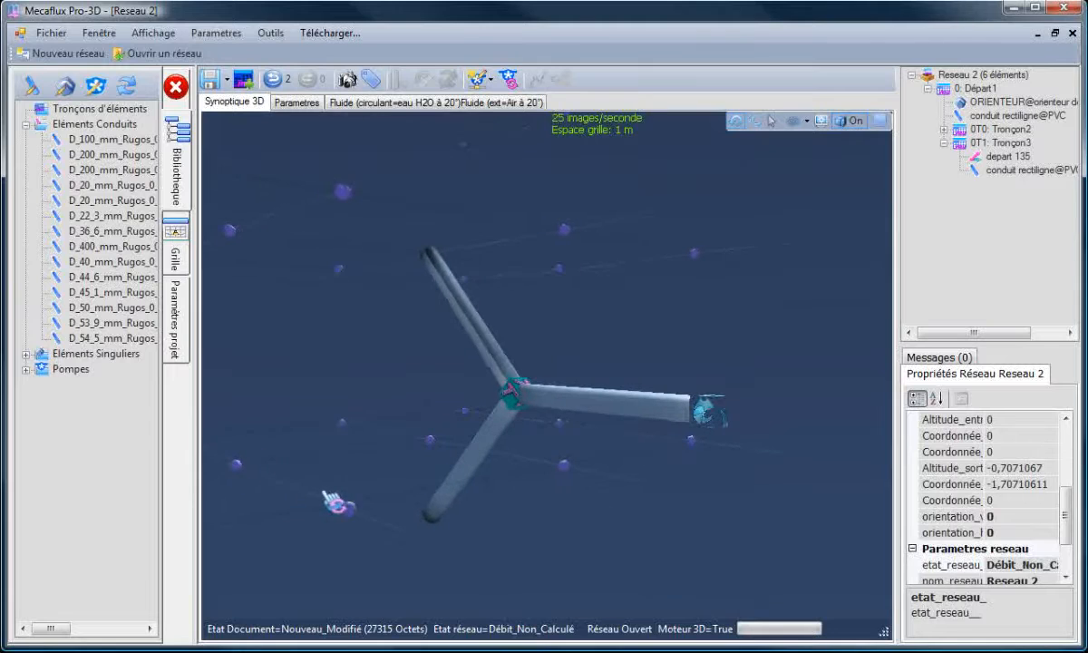
{"action": "left_click", "coordinate": [505, 430]}
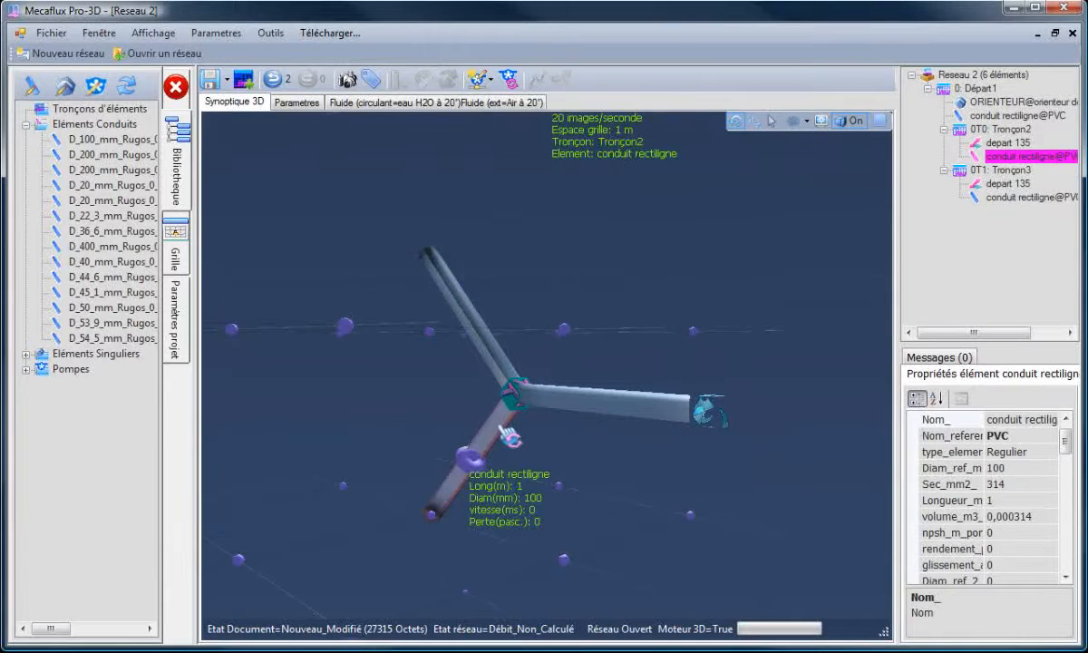
{"action": "right_click", "coordinate": [504, 432]}
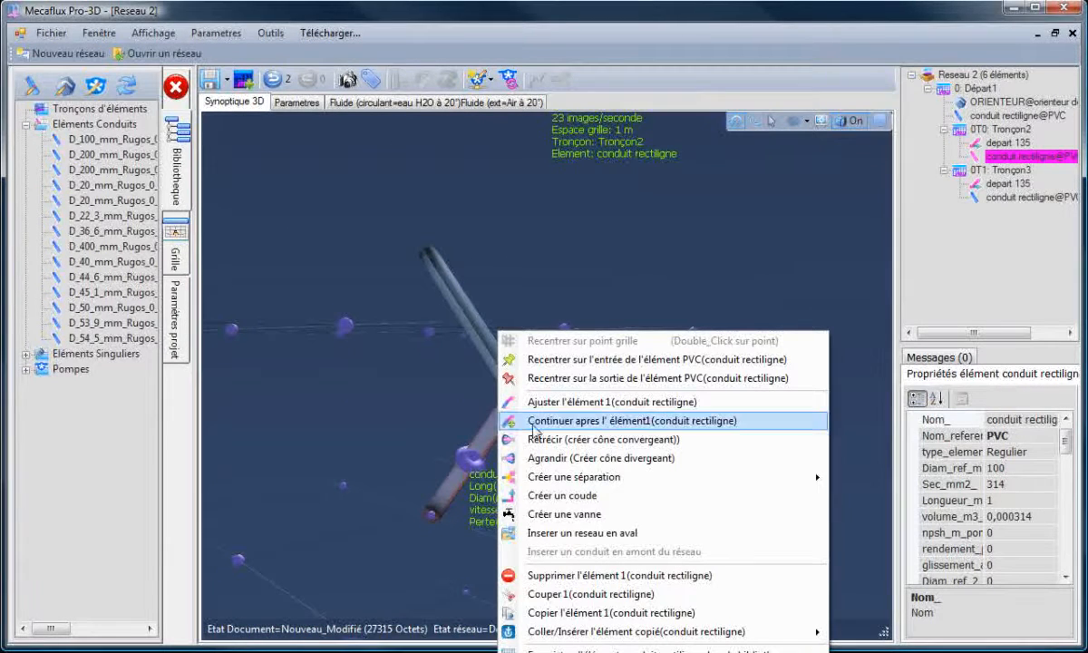
{"action": "left_click", "coordinate": [579, 411]}
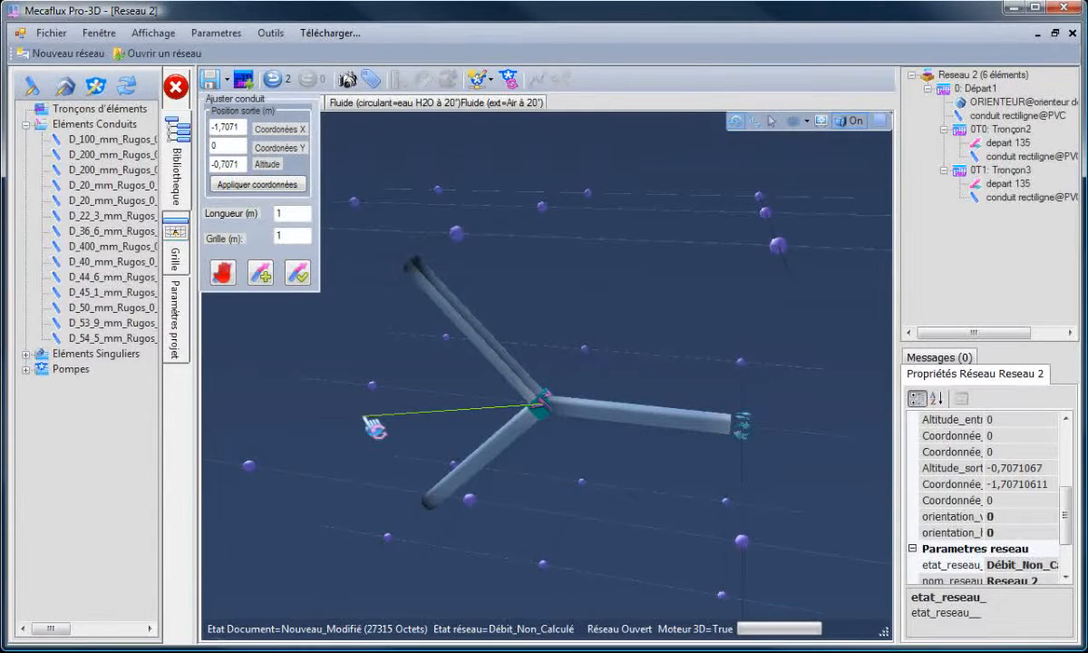
{"action": "left_click", "coordinate": [374, 387]}
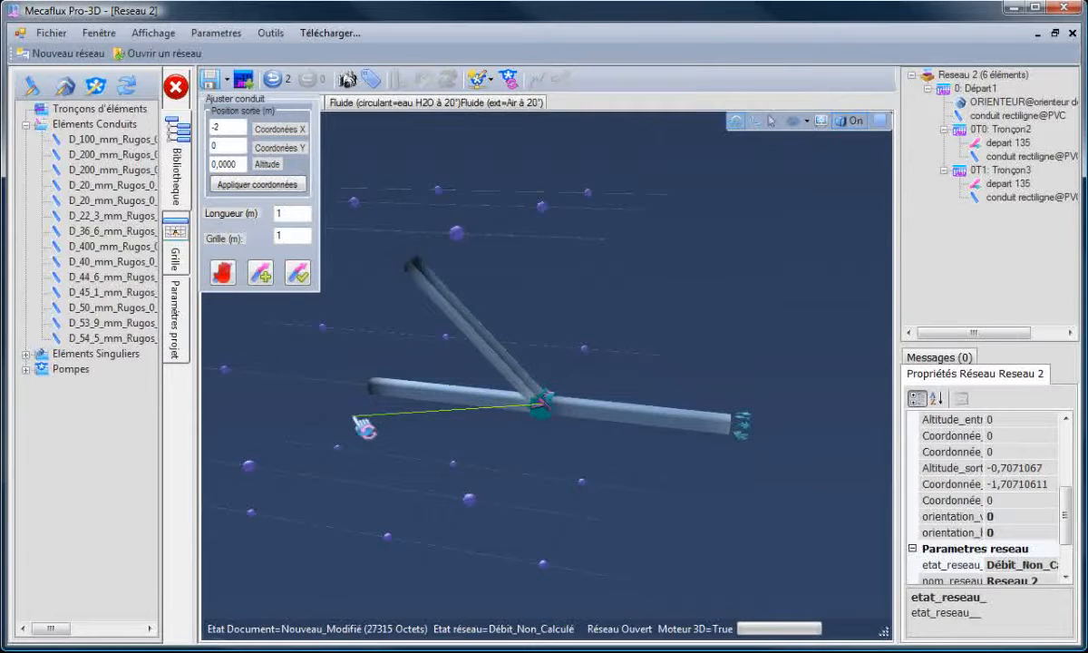
{"action": "left_click", "coordinate": [292, 272]}
- Adjust the upper branch perpendicular to the main line, placing its outlet at X -1, Y 1, altitude 0
{"action": "left_click_drag", "start_coordinate": [467, 437], "coordinate": [431, 407]}
{"action": "left_click_drag", "start_coordinate": [512, 336], "coordinate": [505, 328]}
{"action": "left_click", "coordinate": [505, 328]}
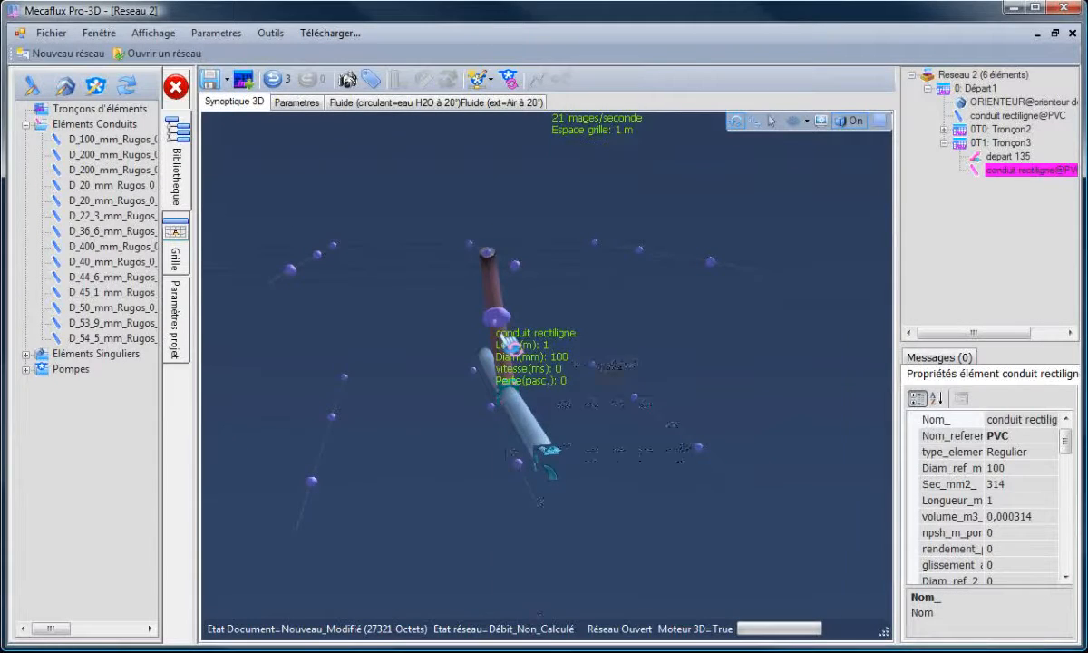
{"action": "right_click", "coordinate": [506, 339]}
{"action": "left_click", "coordinate": [584, 402]}
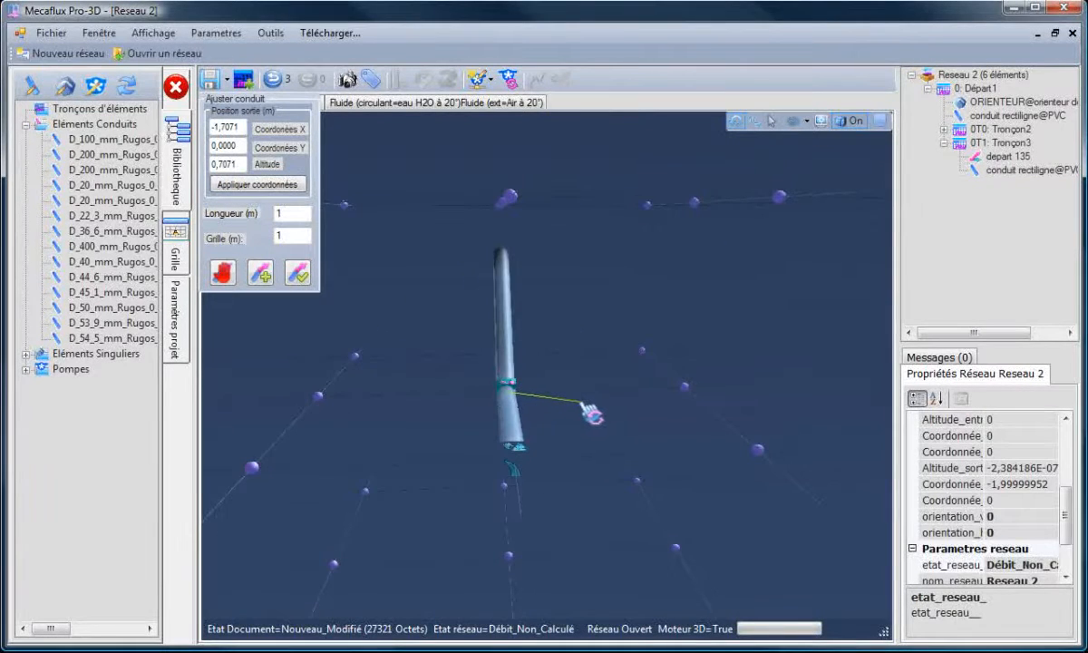
{"action": "left_click", "coordinate": [681, 389]}
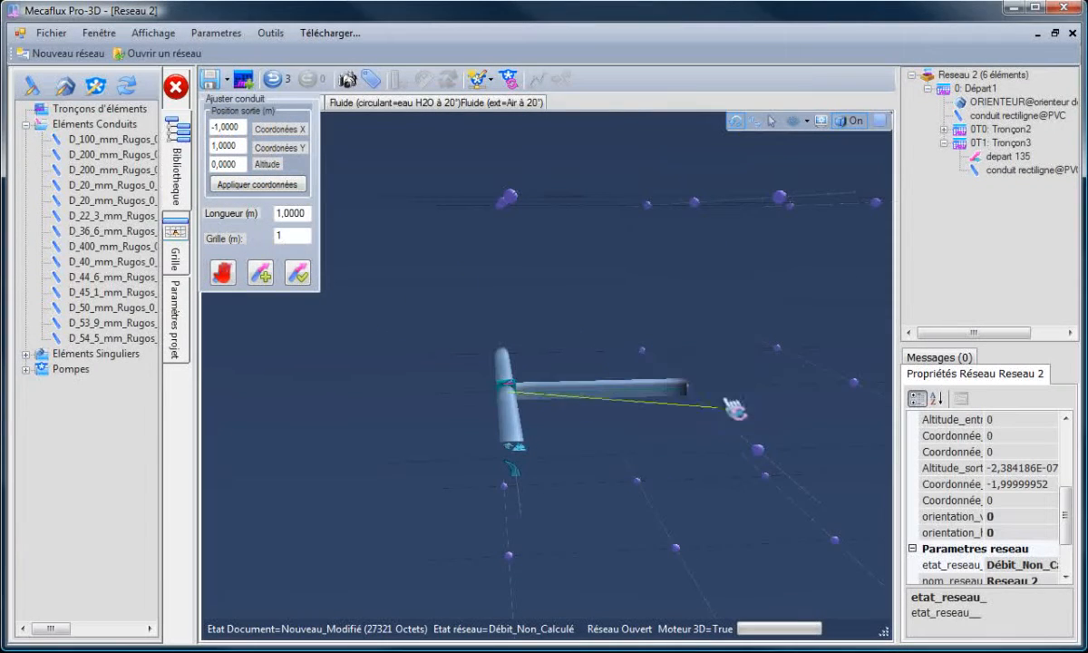
{"action": "left_click", "coordinate": [309, 287]}
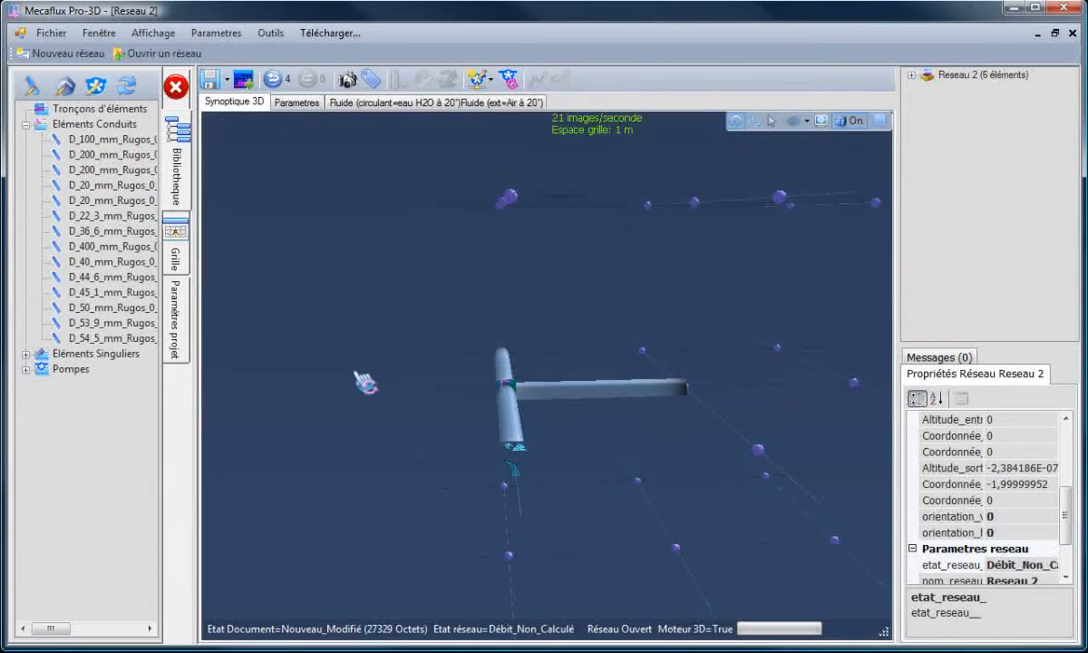
- Examine the inlet pipe, the through pipe and the side branch that meet at the 90° tee
{"action": "left_click_drag", "start_coordinate": [397, 388], "coordinate": [720, 467]}
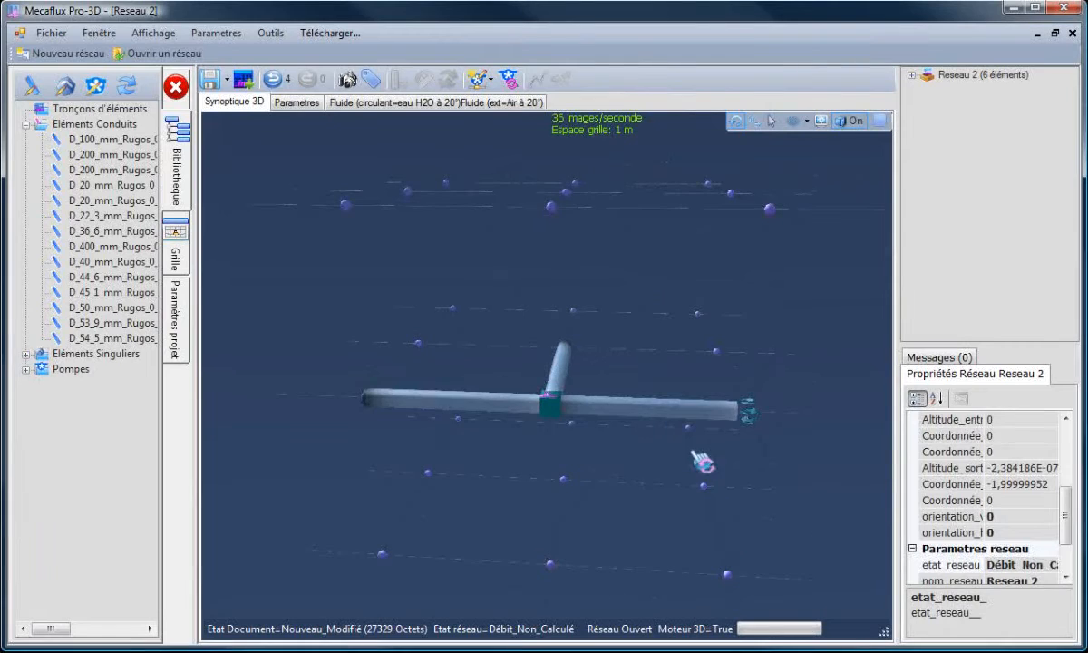
{"action": "left_click_drag", "start_coordinate": [648, 483], "coordinate": [599, 478]}
{"action": "left_click", "coordinate": [726, 426]}
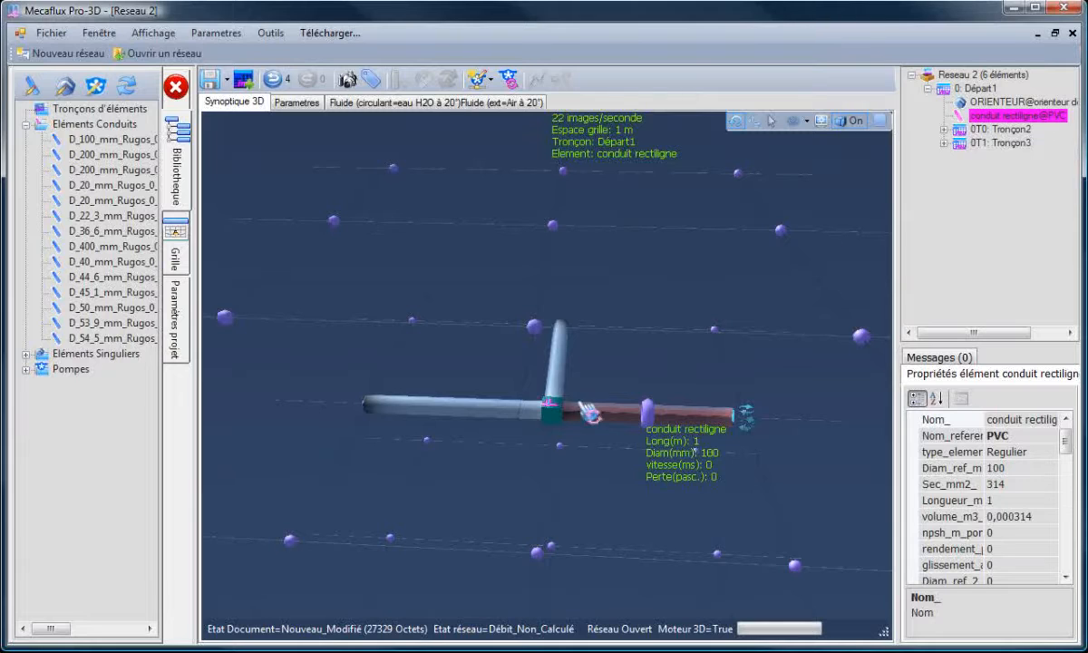
{"action": "left_click", "coordinate": [528, 413]}
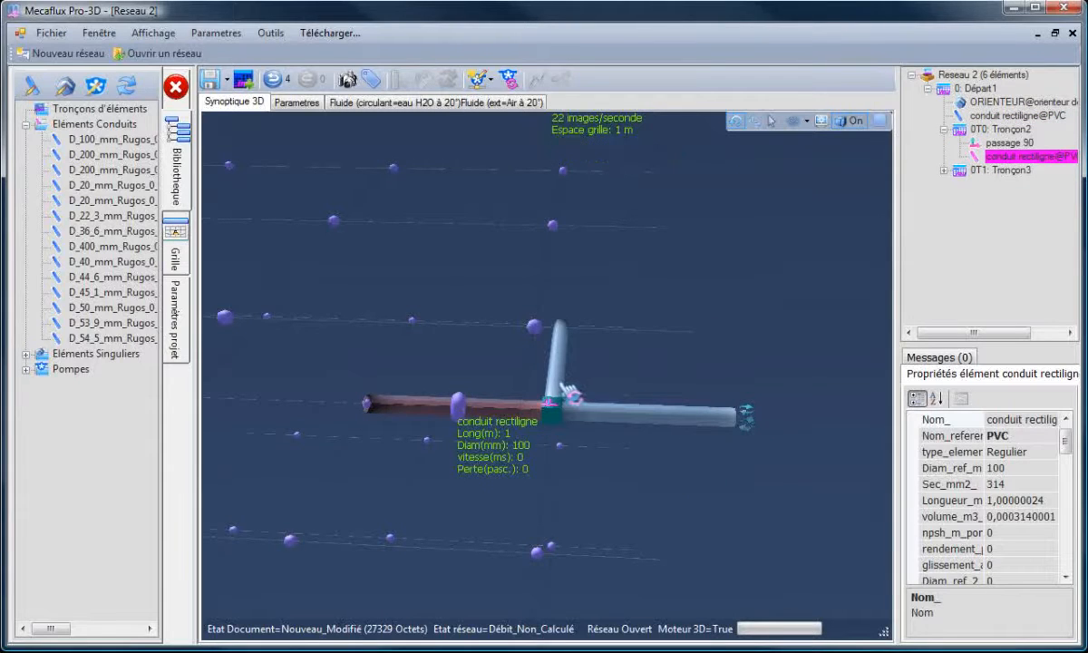
{"action": "left_click", "coordinate": [557, 355]}
{"action": "left_click_drag", "start_coordinate": [678, 355], "coordinate": [641, 366]}
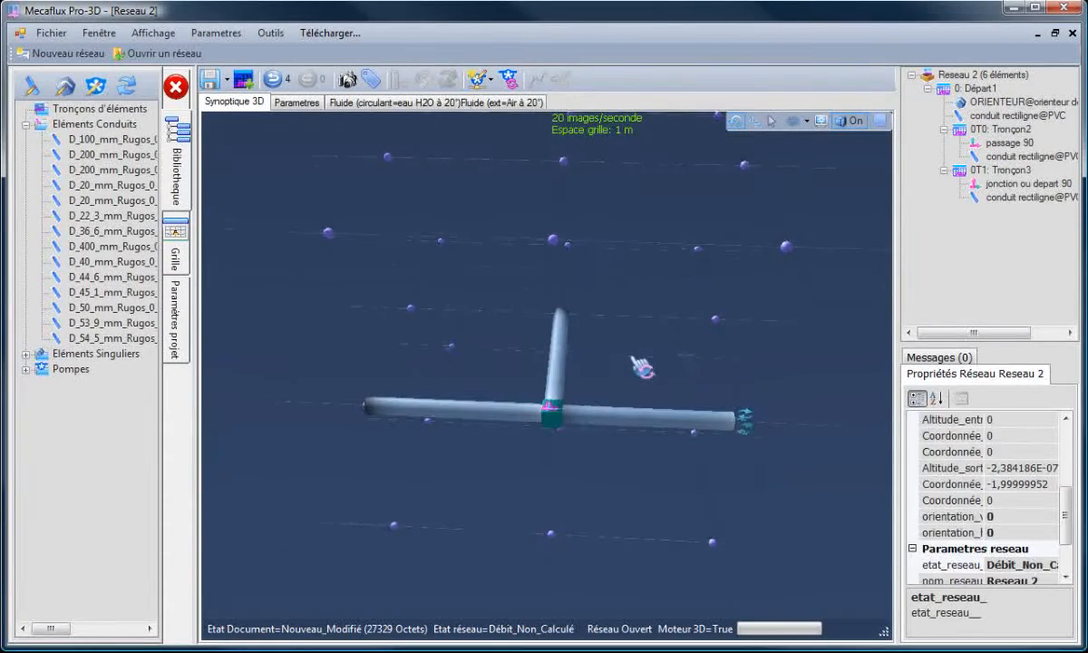
- Create a second 135° separation fitting at the free end of the through pipe in Tronçon2
{"action": "left_click_drag", "start_coordinate": [533, 485], "coordinate": [473, 468]}
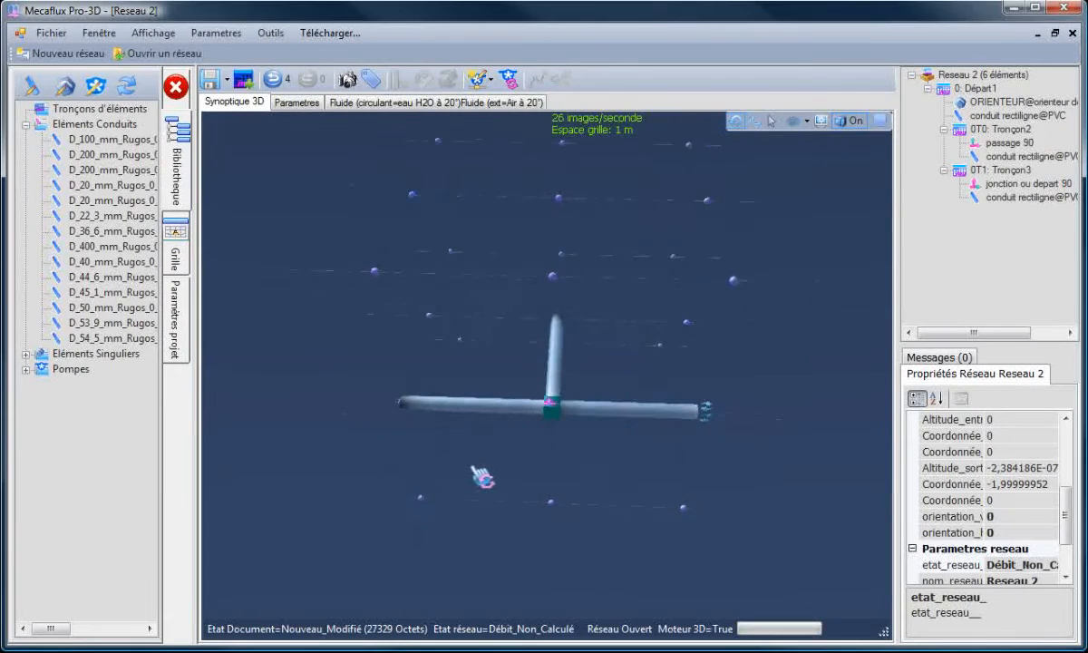
{"action": "left_click", "coordinate": [442, 415]}
{"action": "right_click", "coordinate": [436, 410]}
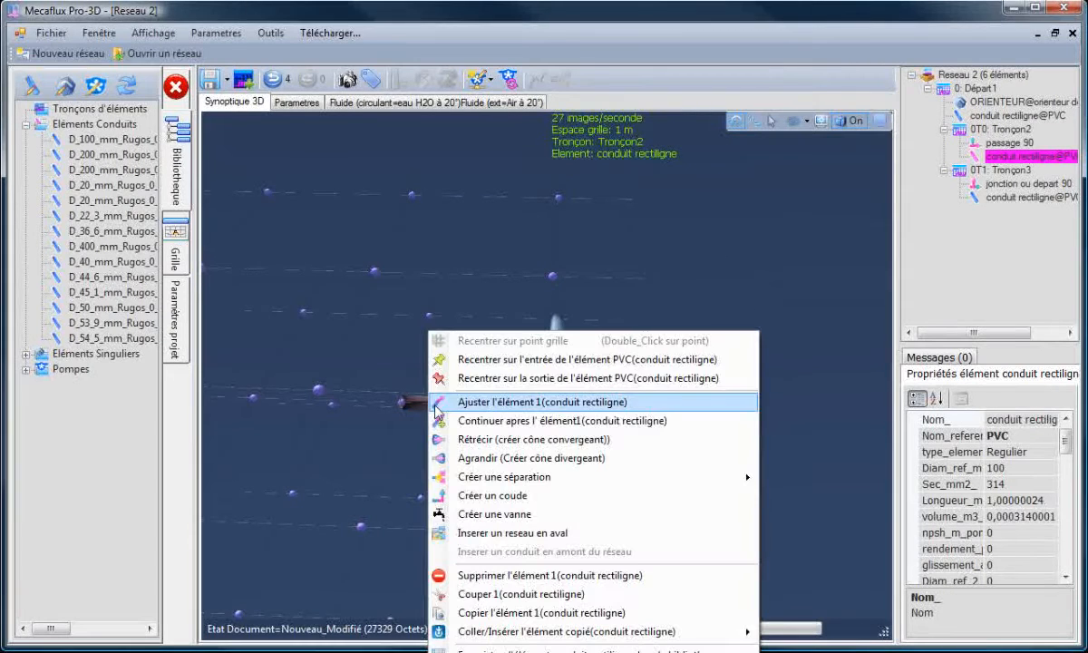
{"action": "mouse_move", "coordinate": [546, 477]}
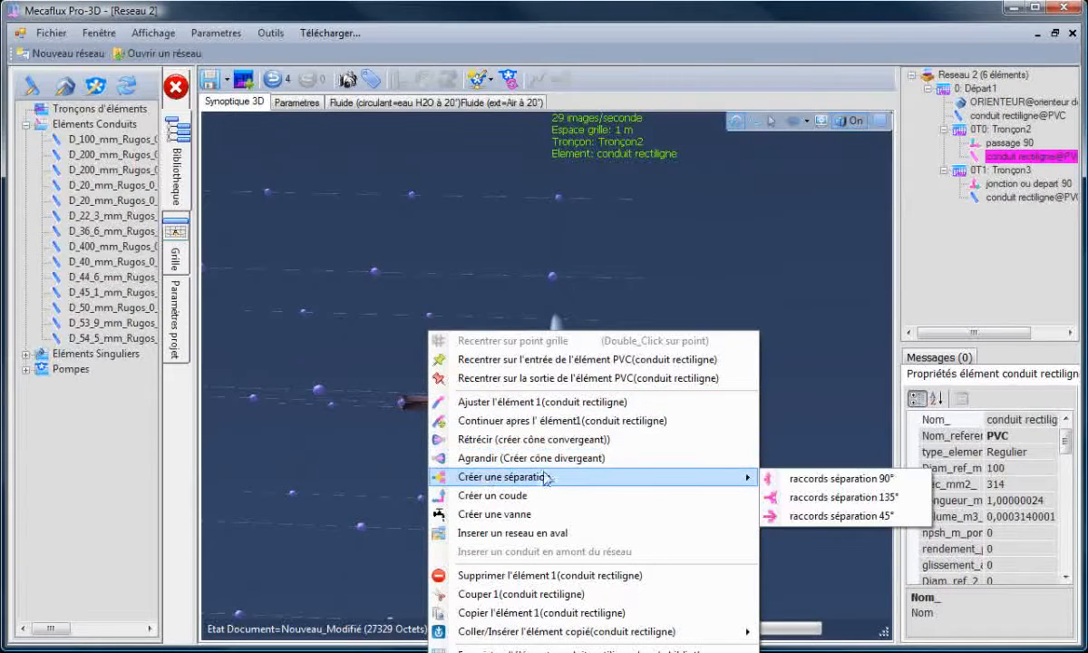
{"action": "left_click", "coordinate": [787, 504]}
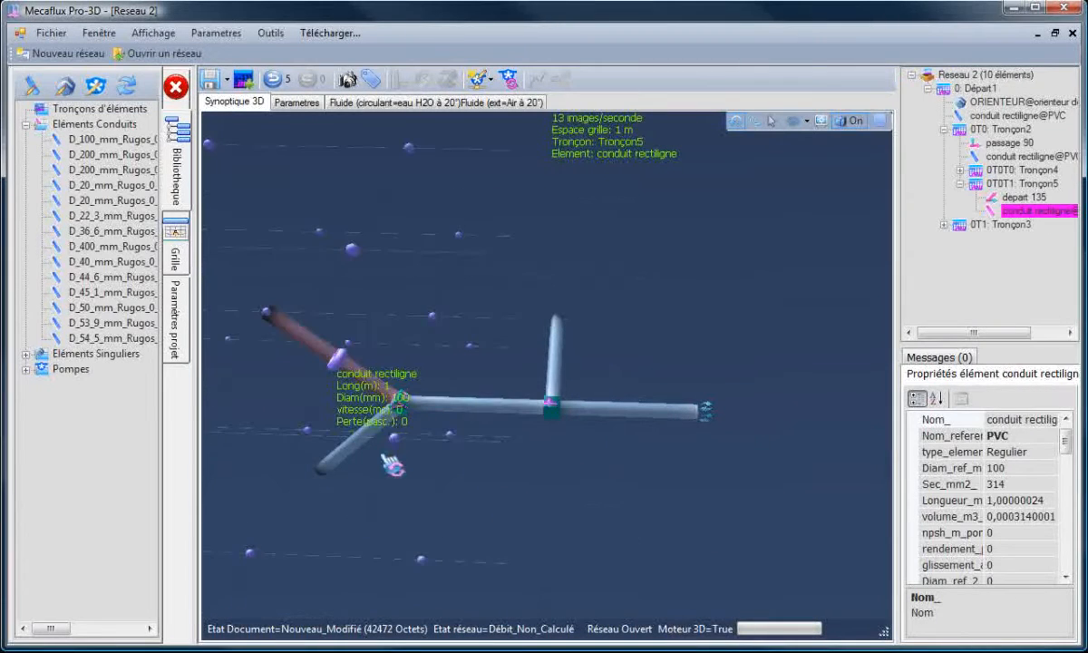
{"action": "left_click", "coordinate": [274, 436]}
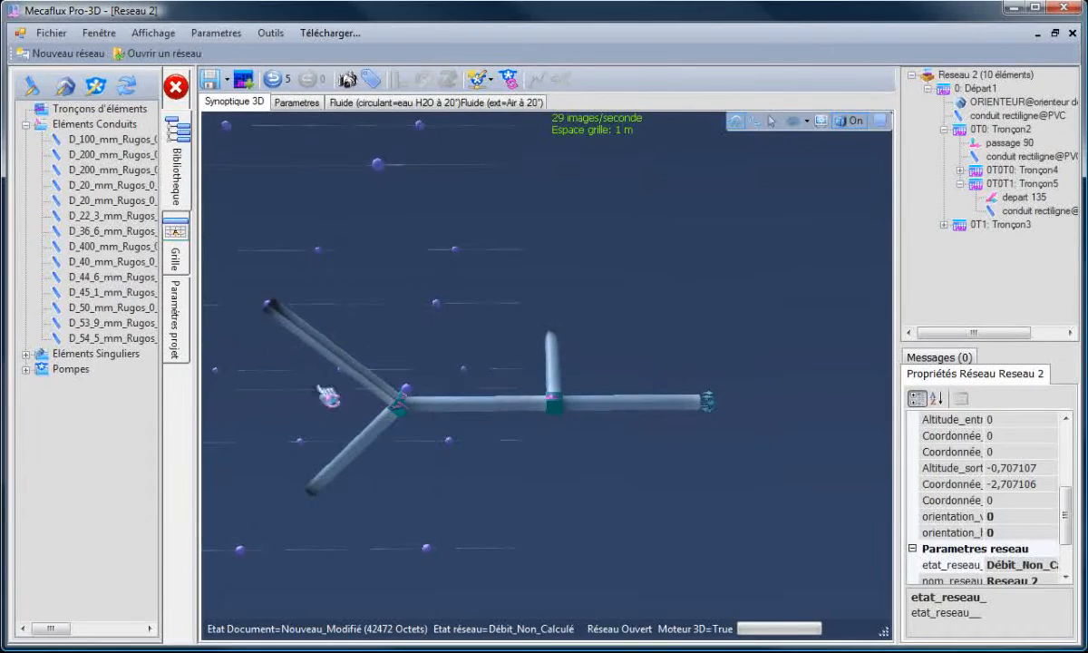
- Adjust the second fork's upper branch parallel to the first side branch, with its outlet at X -2, Y 1, altitude 0
{"action": "left_click_drag", "start_coordinate": [327, 396], "coordinate": [238, 423]}
{"action": "left_click", "coordinate": [405, 299]}
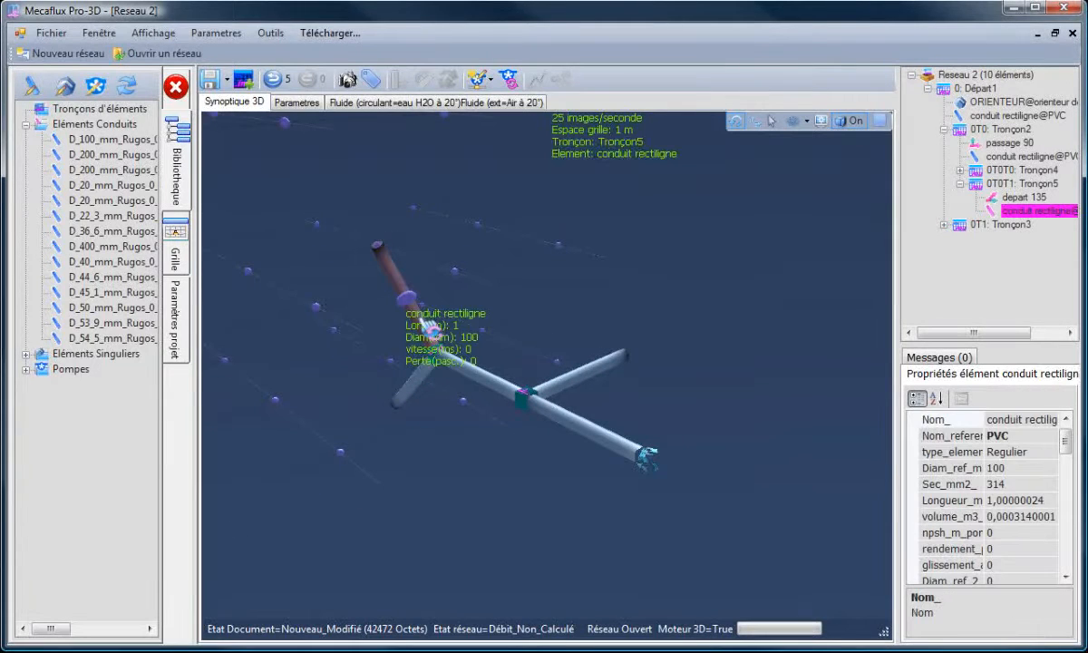
{"action": "left_click", "coordinate": [404, 301]}
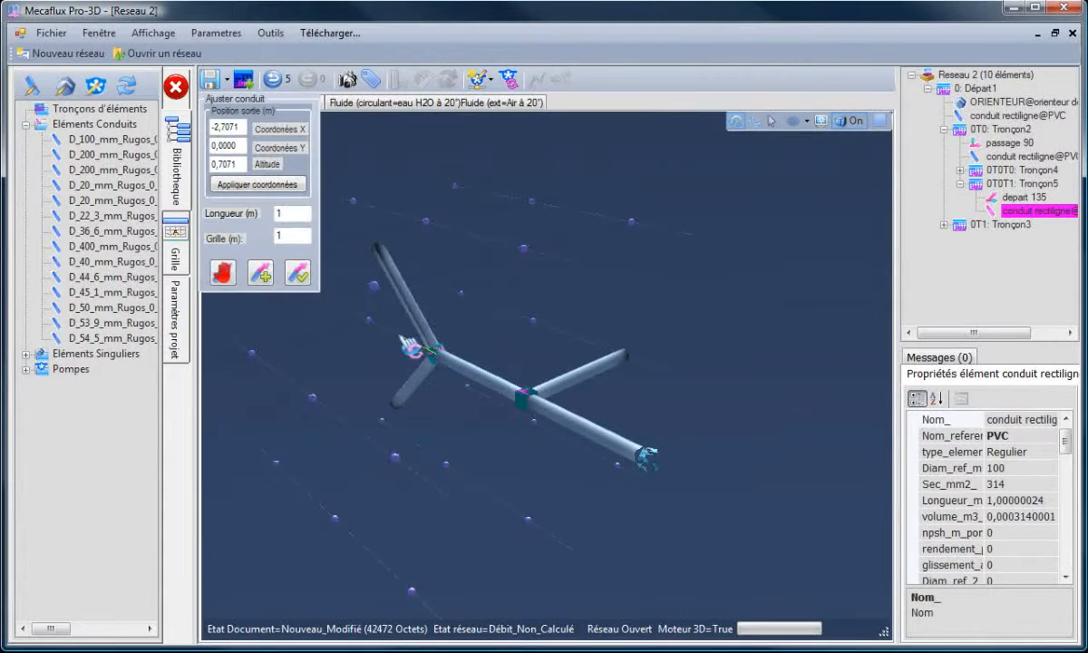
{"action": "left_click", "coordinate": [533, 320]}
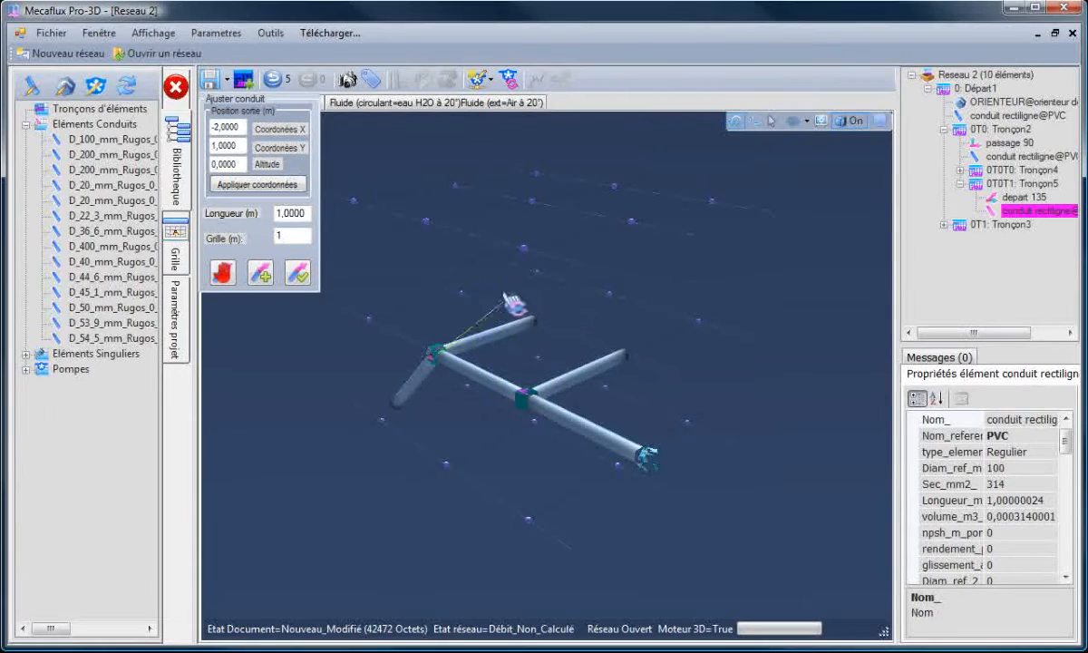
{"action": "left_click", "coordinate": [297, 274]}
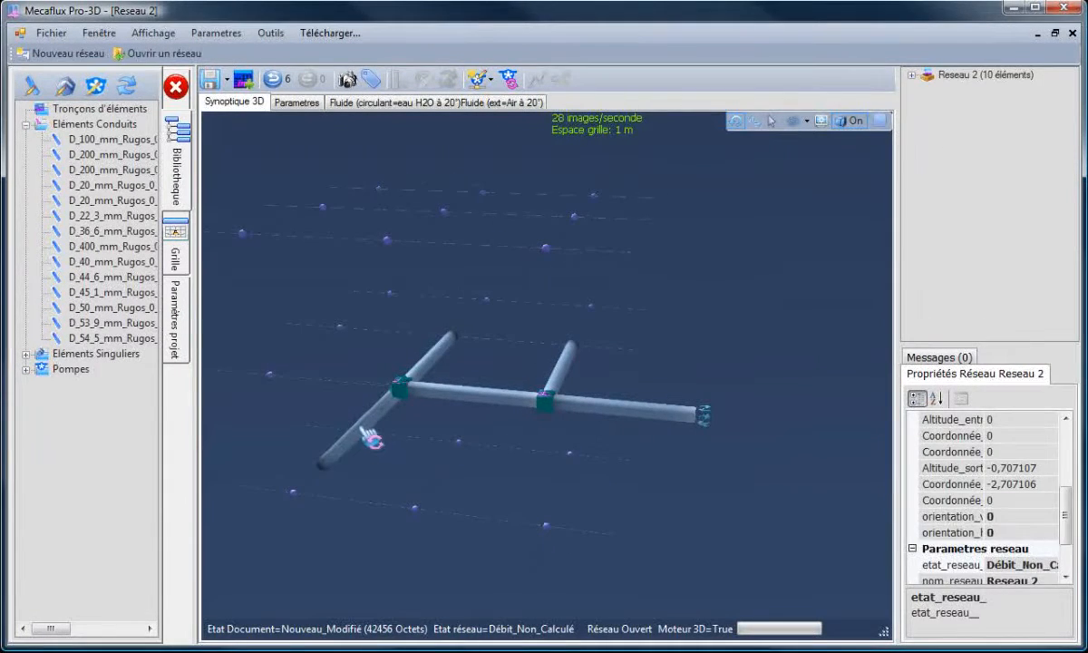
- Adjust the second fork's lower branch in line with the main pipe, placing its outlet at X -3, Y 0, altitude 0
{"action": "left_click", "coordinate": [363, 441]}
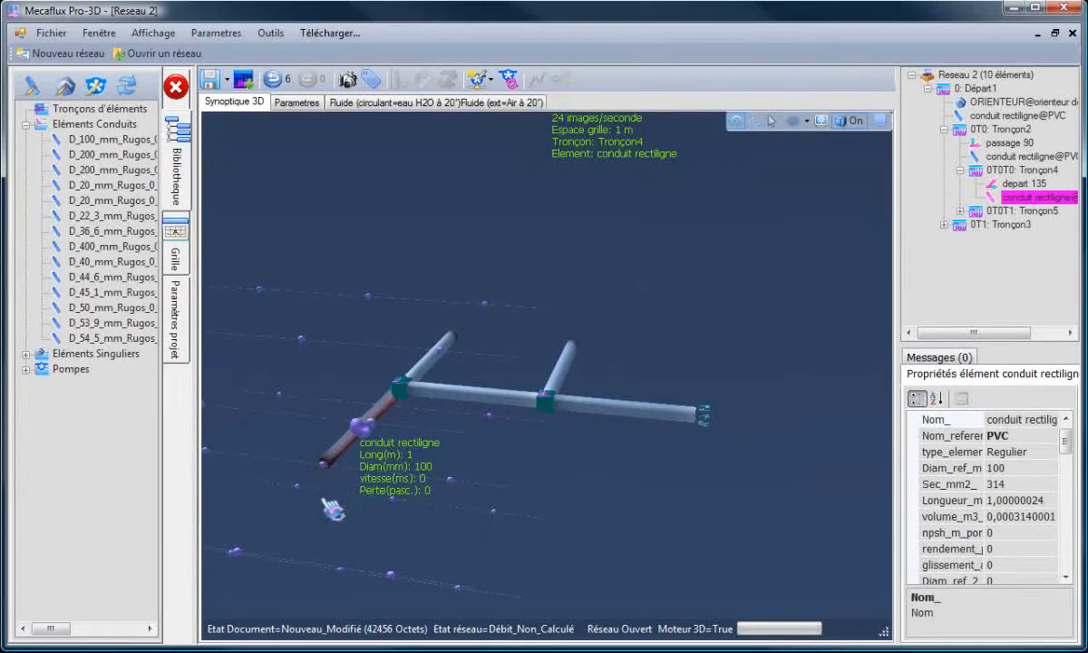
{"action": "left_click", "coordinate": [323, 467]}
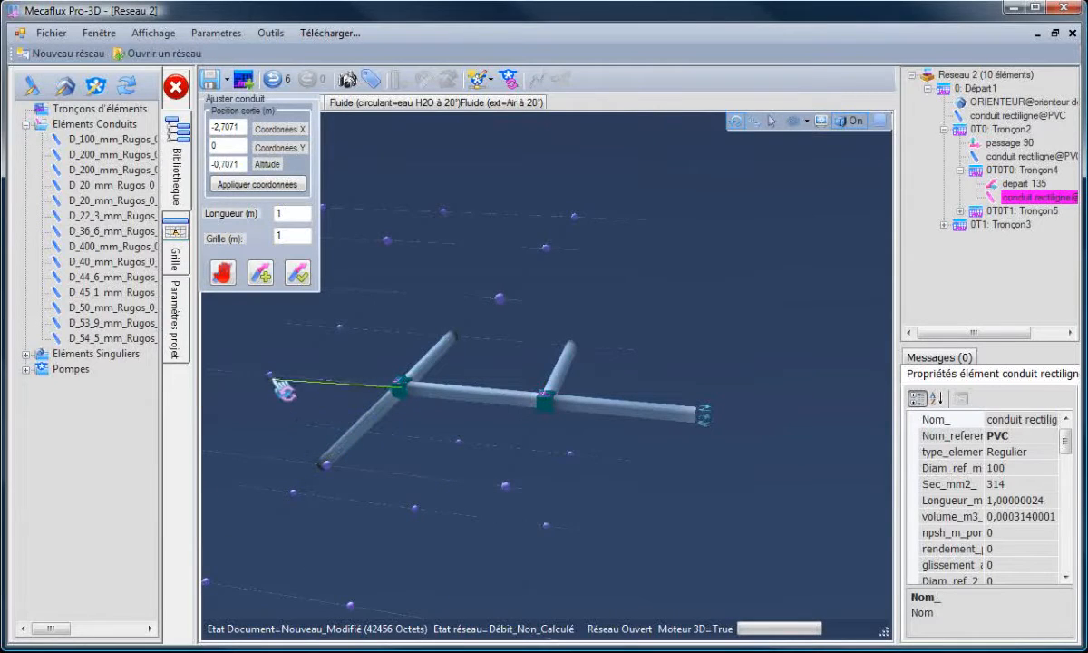
{"action": "left_click", "coordinate": [298, 279]}
- Continue the main line's last pipe with a 1 m perpendicular pipe parallel to the side branches, outlet at X -3, Y 1, altitude 0
{"action": "left_click_drag", "start_coordinate": [412, 322], "coordinate": [446, 263]}
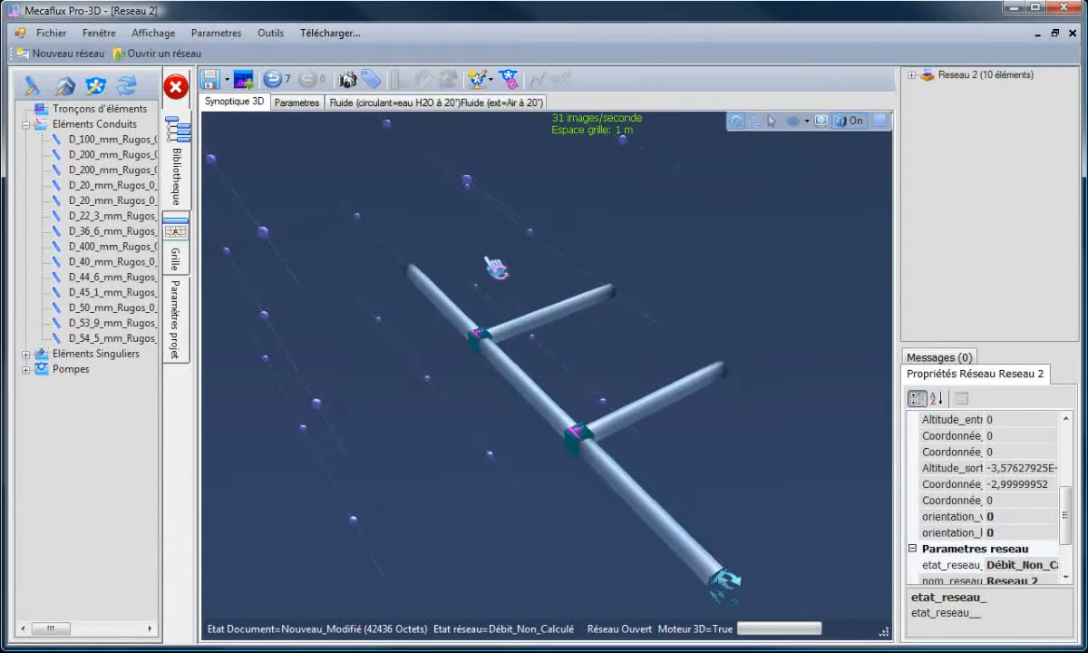
{"action": "left_click", "coordinate": [410, 272]}
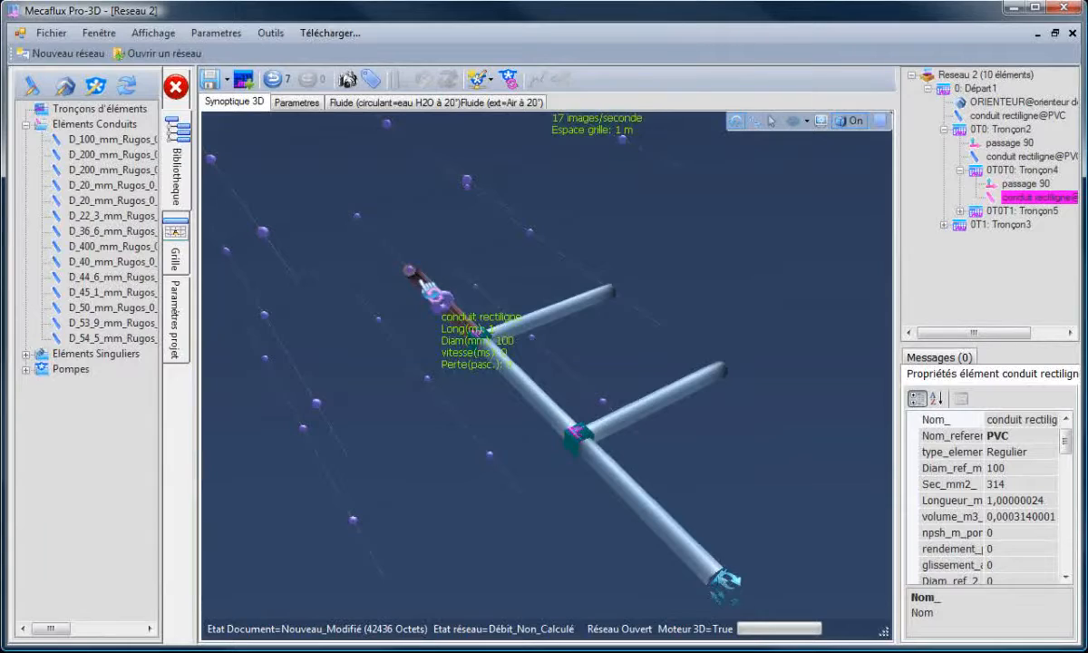
{"action": "right_click", "coordinate": [418, 283]}
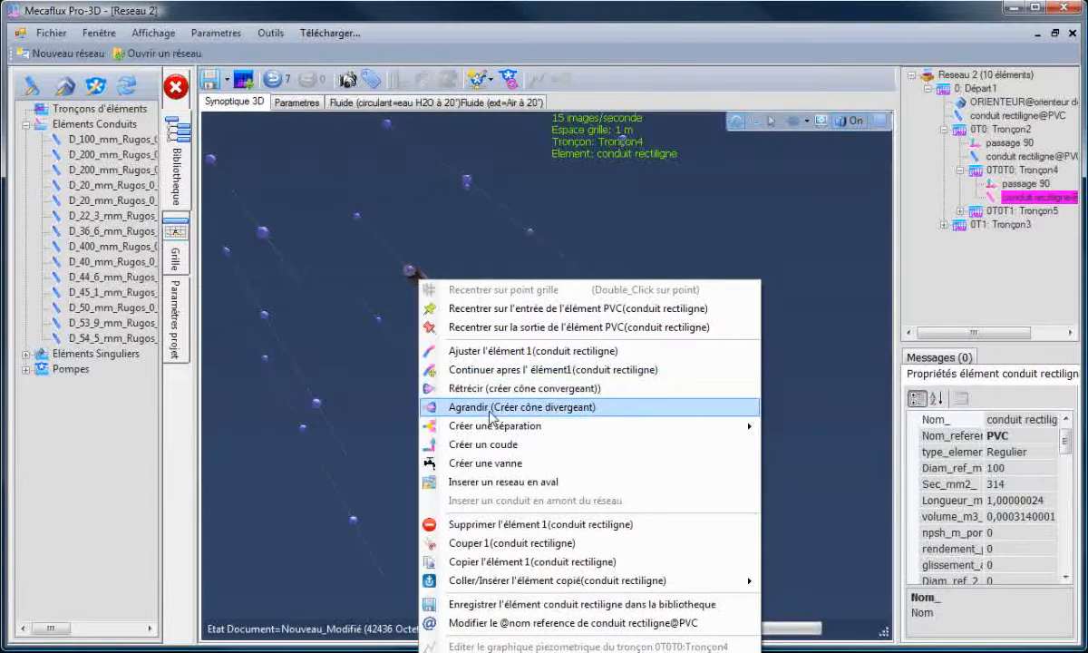
{"action": "left_click", "coordinate": [355, 348]}
{"action": "left_click", "coordinate": [436, 296]}
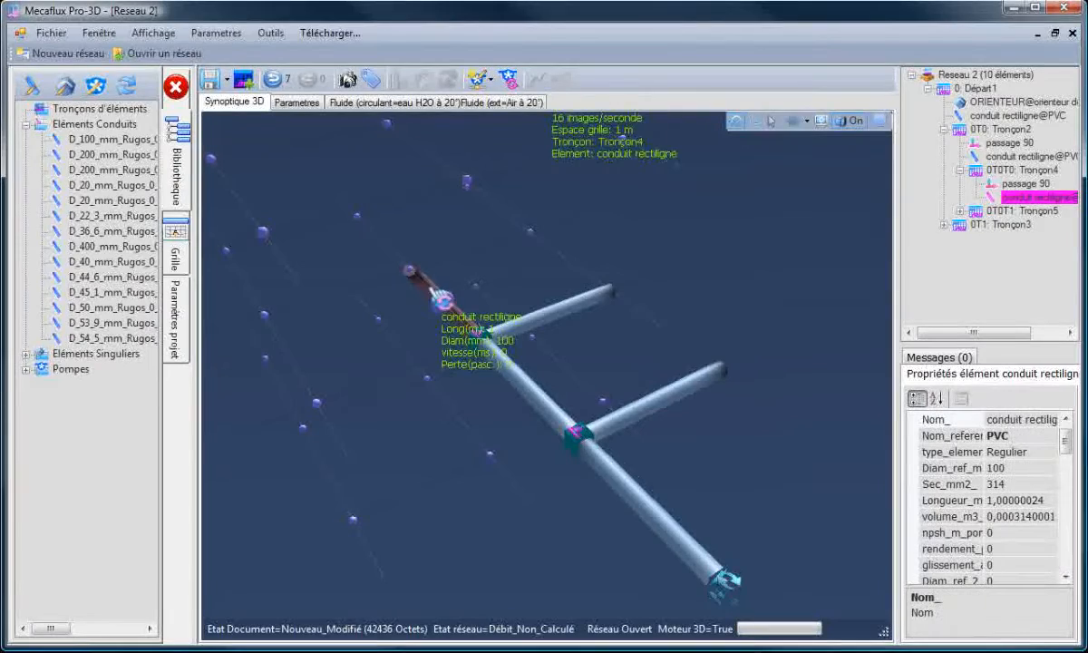
{"action": "right_click", "coordinate": [426, 286]}
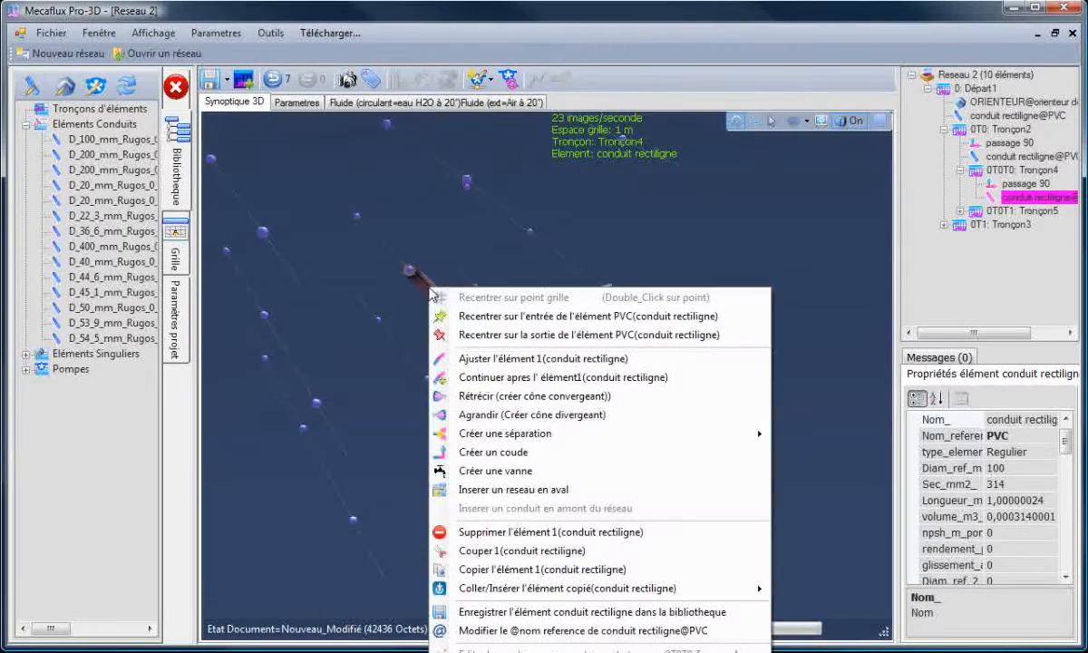
{"action": "left_click", "coordinate": [505, 377]}
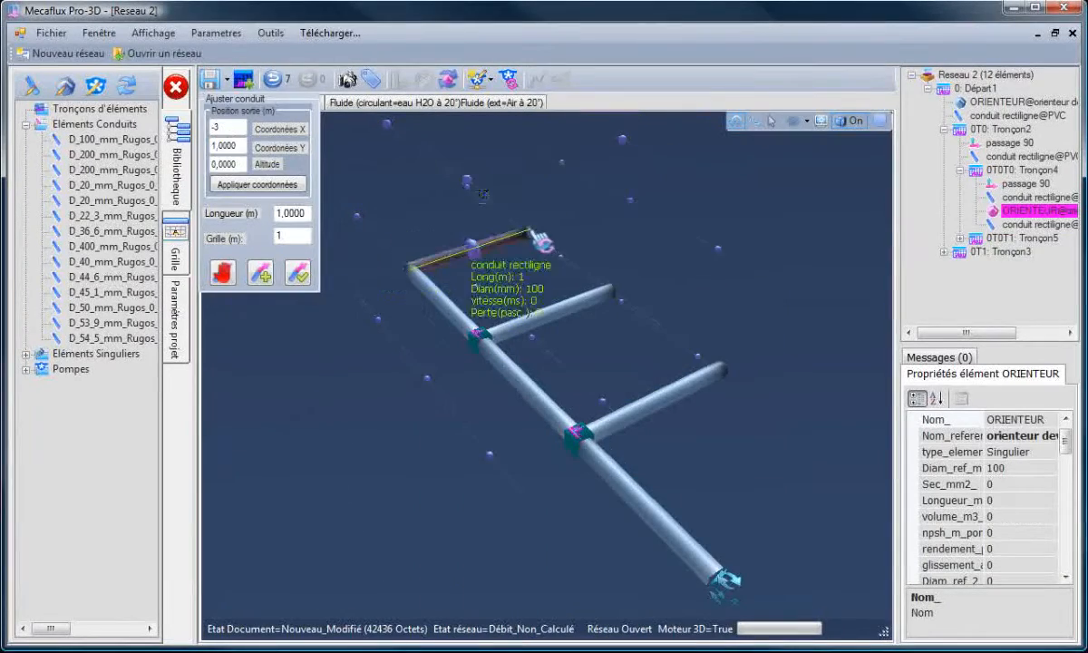
{"action": "left_click", "coordinate": [535, 236]}
{"action": "left_click", "coordinate": [297, 276]}
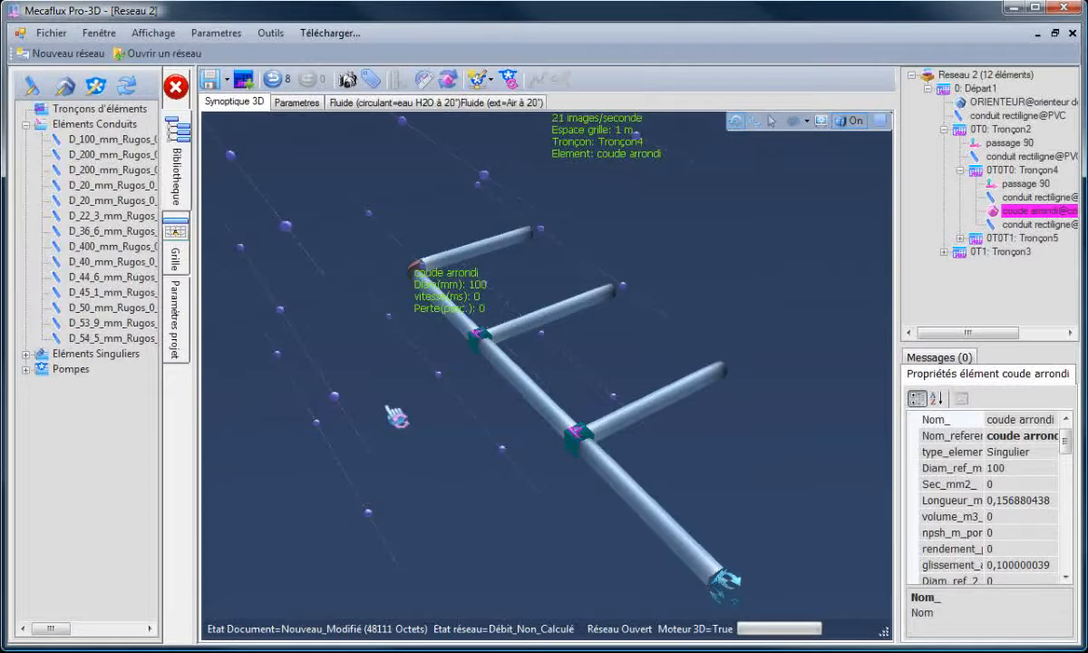
- Save the completed three-branch network as rampe1 and close it
{"action": "left_click_drag", "start_coordinate": [396, 416], "coordinate": [635, 508]}
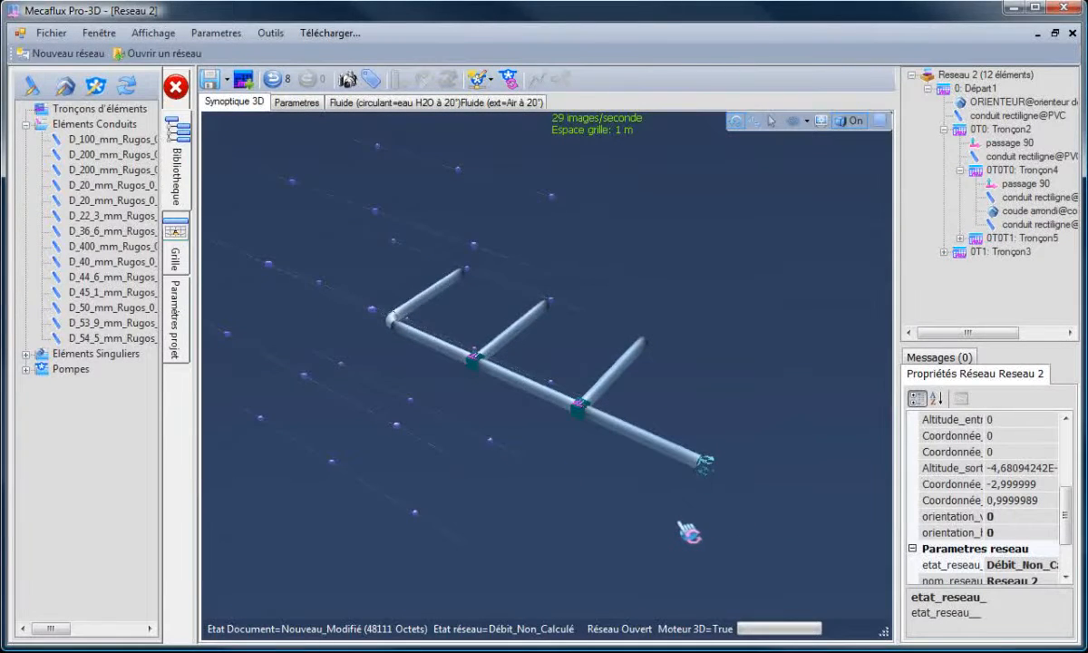
{"action": "left_click_drag", "start_coordinate": [688, 532], "coordinate": [659, 530]}
{"action": "scroll", "coordinate": [718, 510], "scroll_direction": "down", "scroll_amount": 2}
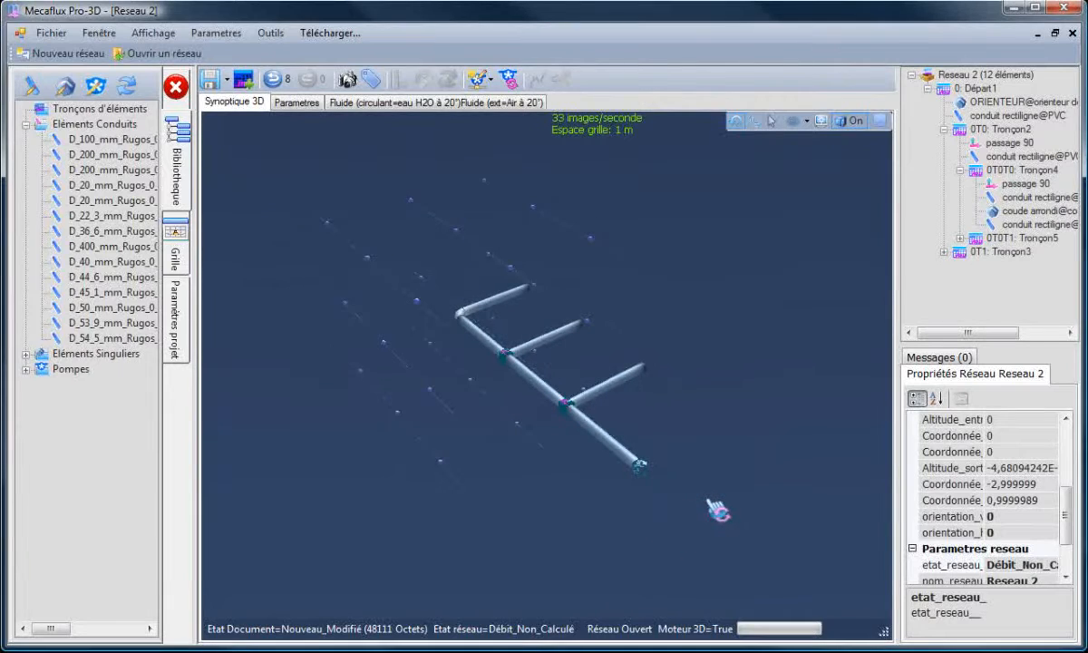
{"action": "mouse_move", "coordinate": [718, 510]}
{"action": "left_mouse_down"}
{"action": "mouse_move", "coordinate": [697, 505]}
{"action": "mouse_move", "coordinate": [707, 499]}
{"action": "left_mouse_up"}
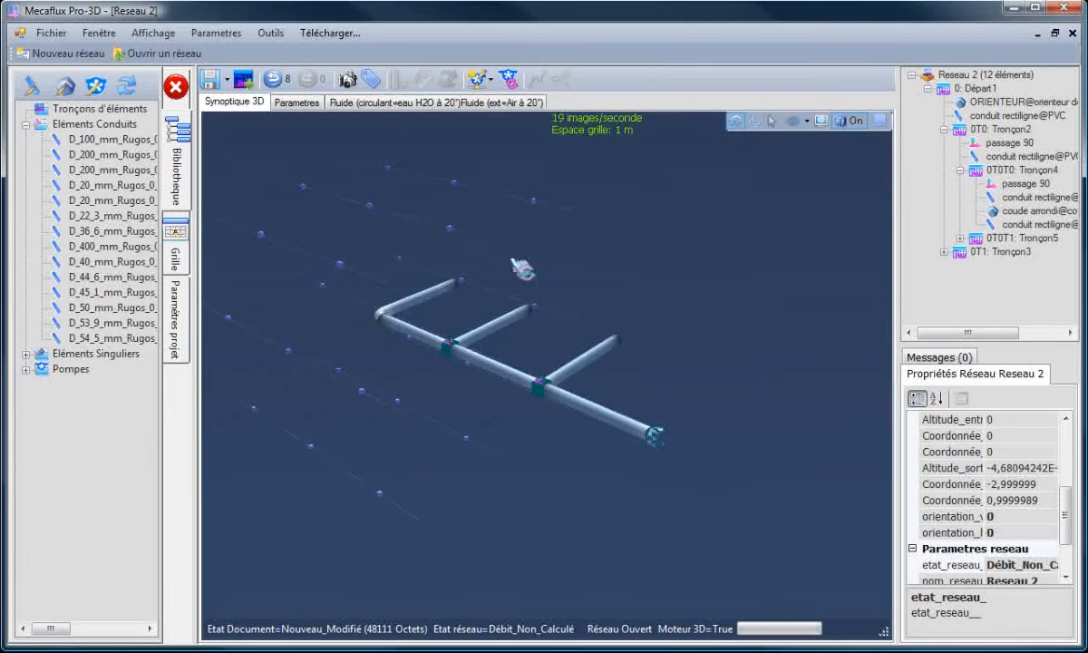
{"action": "left_click", "coordinate": [226, 79]}
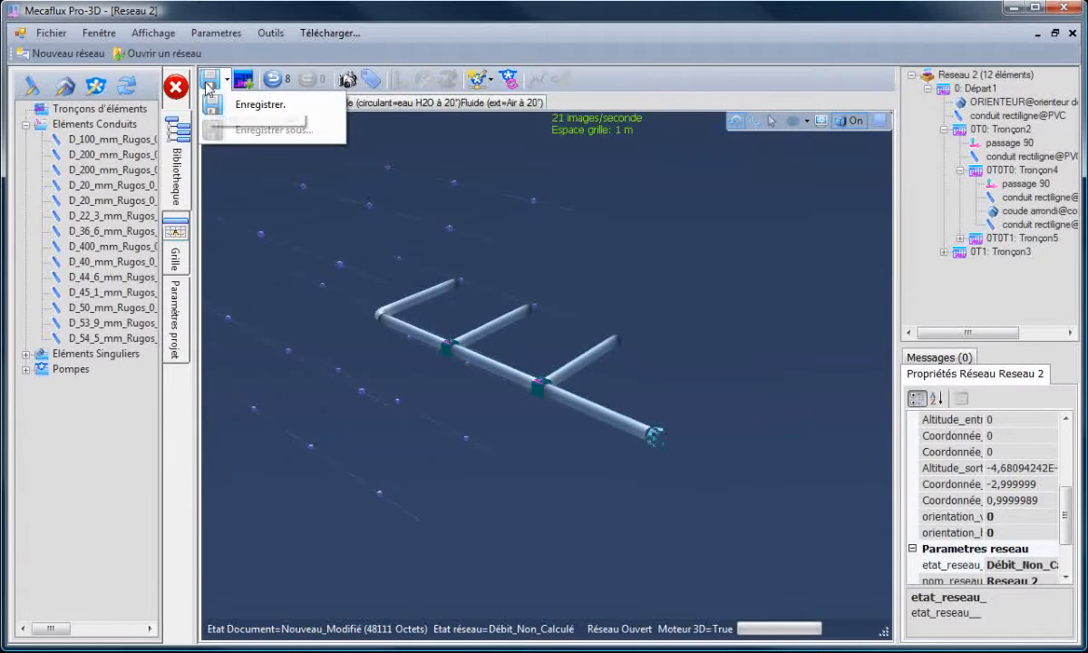
{"action": "left_click", "coordinate": [254, 104]}
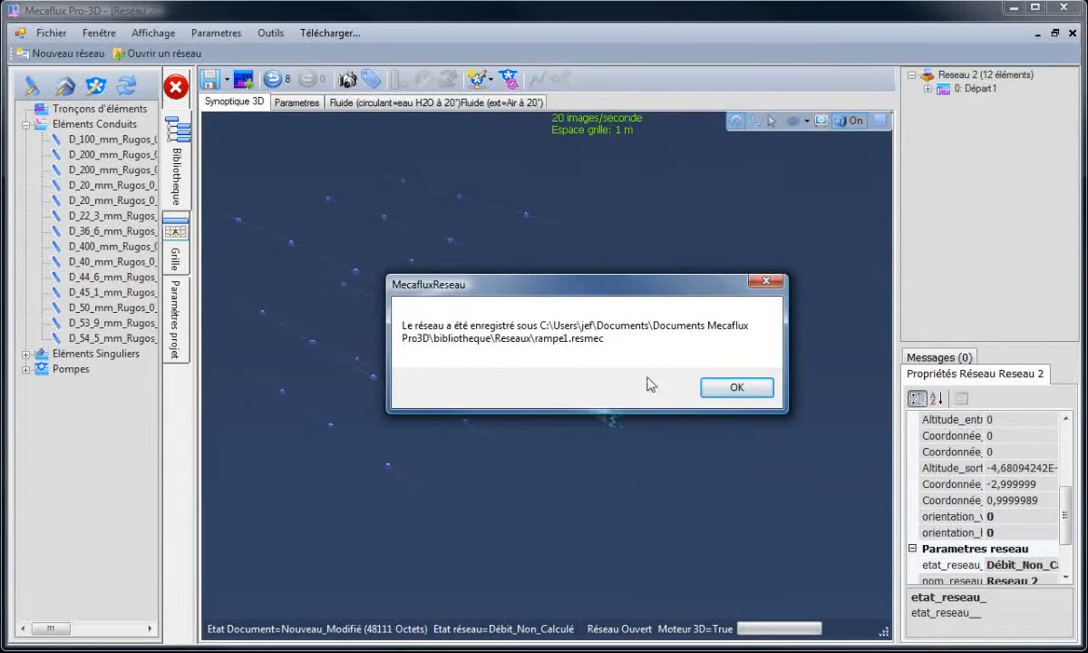
{"action": "left_click", "coordinate": [731, 388]}
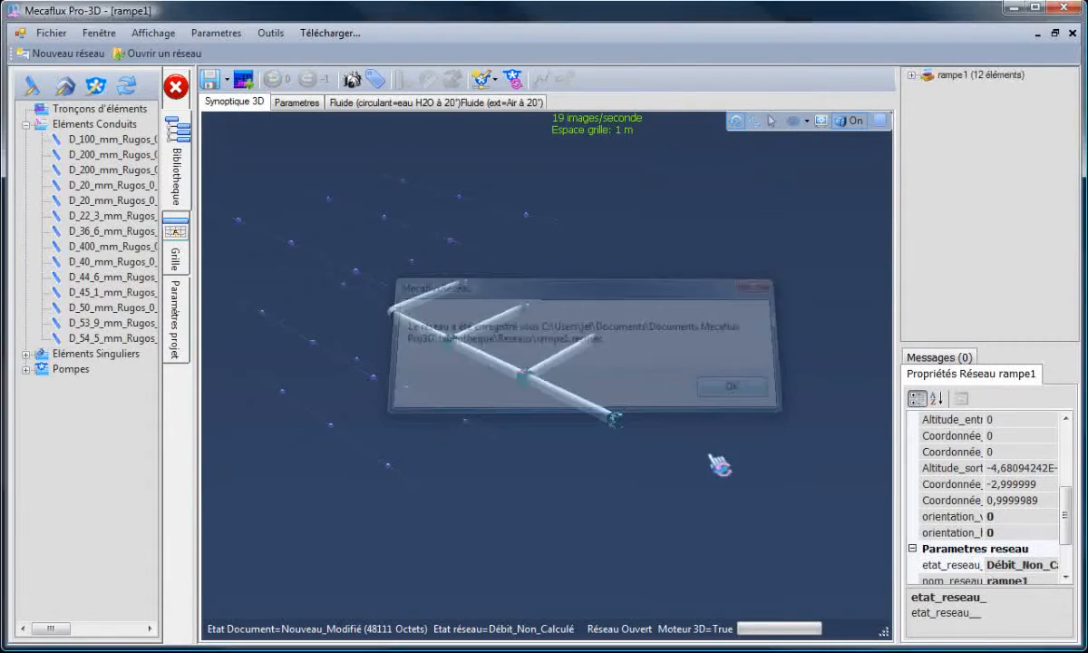
{"action": "left_click", "coordinate": [1071, 34]}
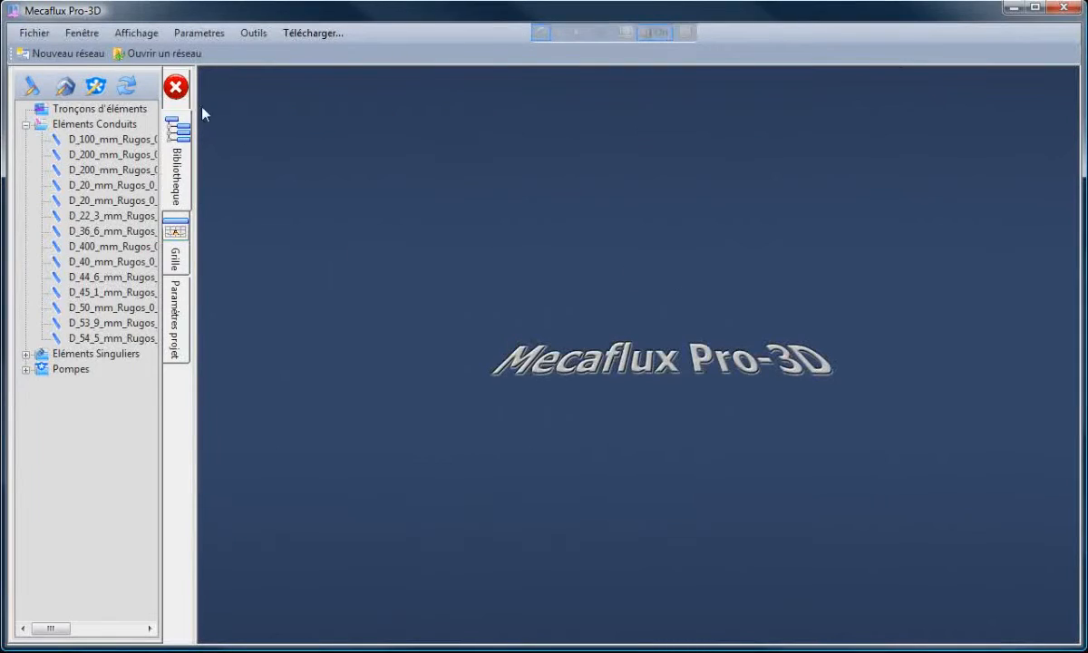
- Start a new network with a 1 m straight PVC pipe of 100 mm diameter, outlet at X -1, Y 0, altitude 0
{"action": "left_click", "coordinate": [82, 60]}
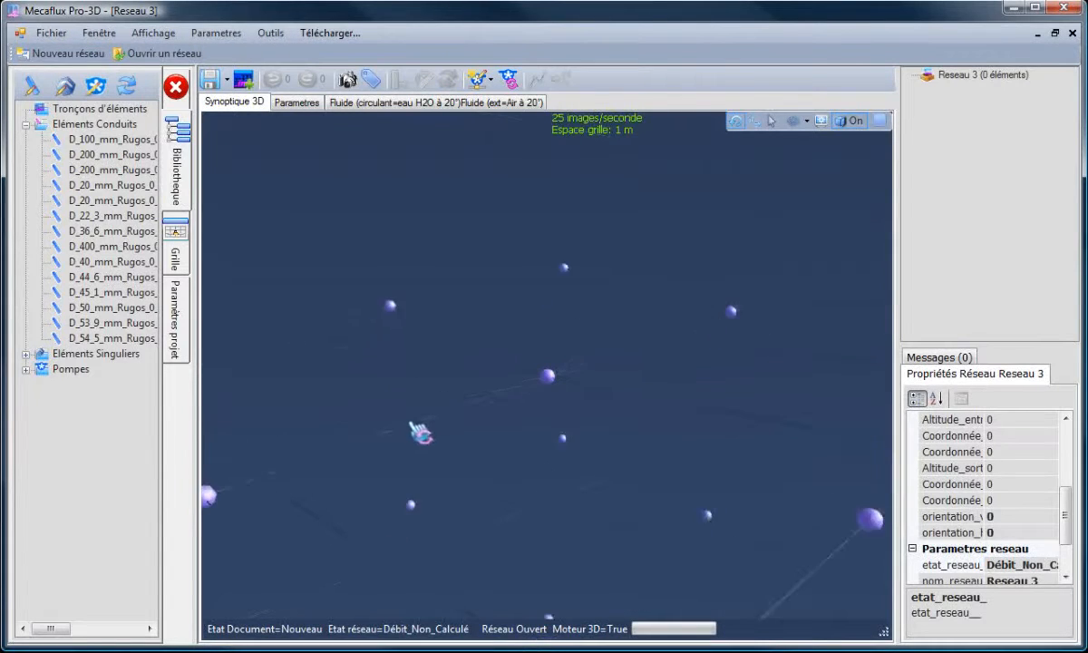
{"action": "left_click_drag", "start_coordinate": [413, 425], "coordinate": [437, 436]}
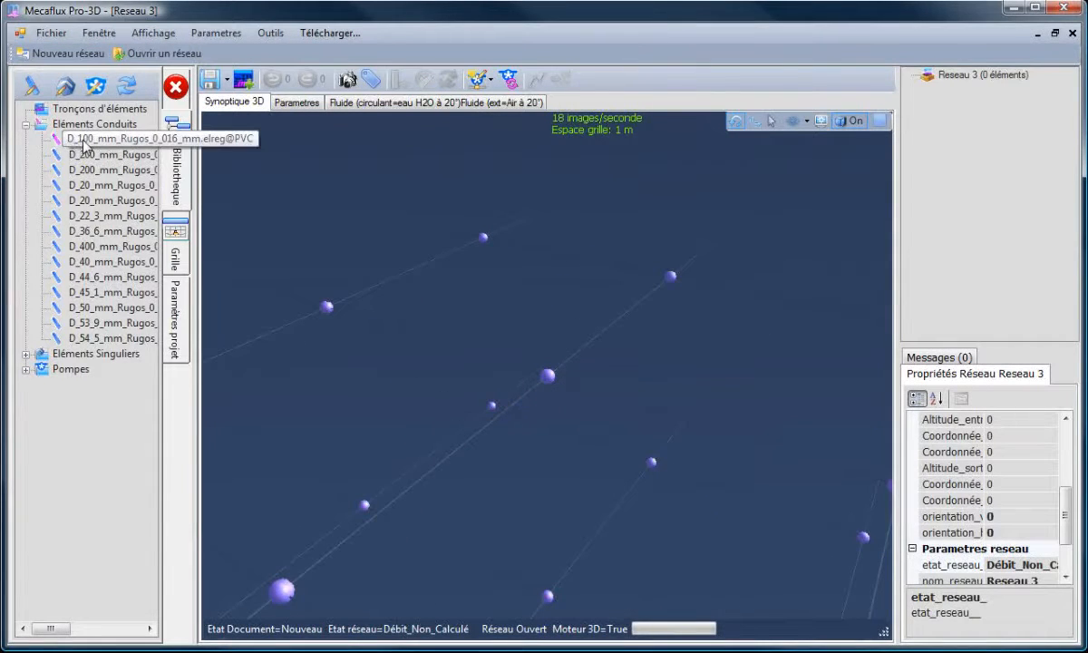
{"action": "left_click", "coordinate": [104, 155]}
{"action": "left_click", "coordinate": [517, 358]}
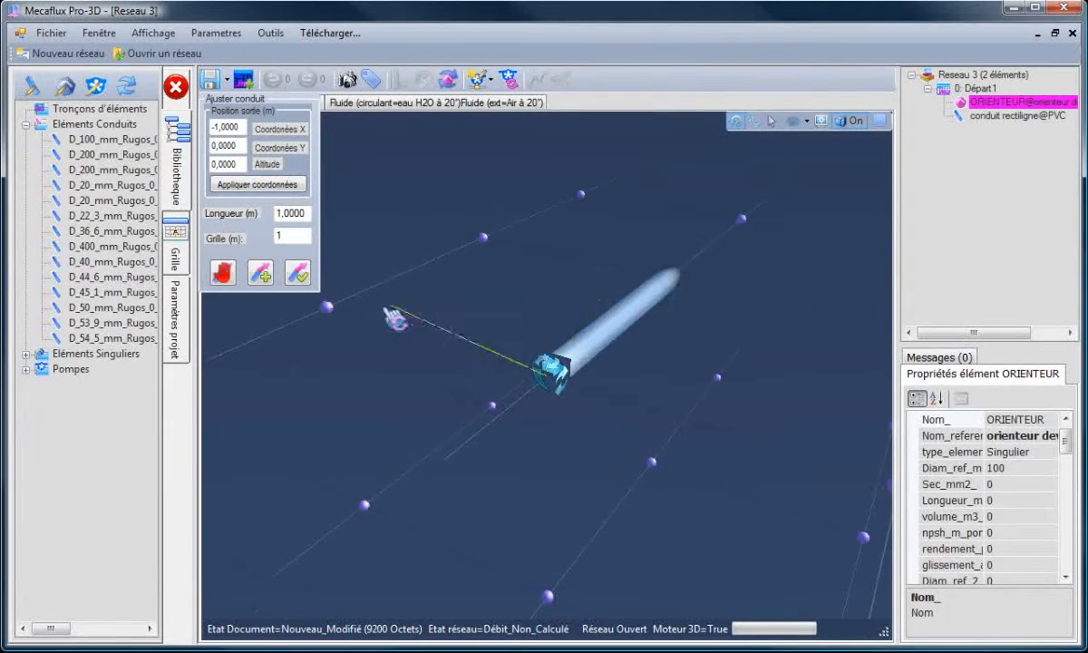
{"action": "left_click", "coordinate": [298, 277]}
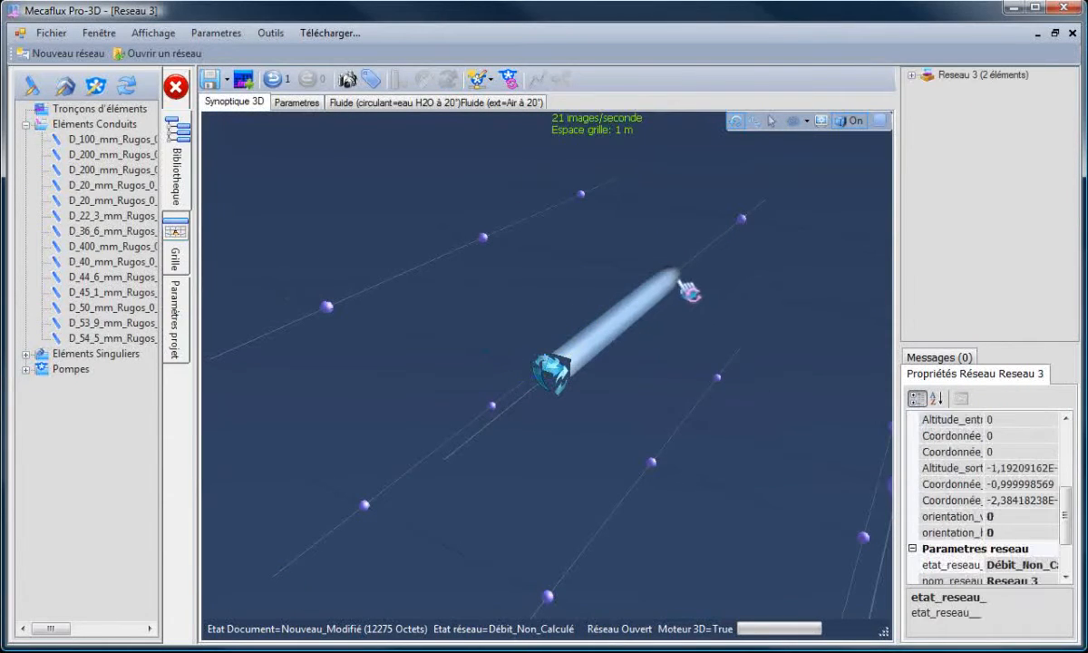
- Create a separation fitting with two opposite 90° branches at the free end of the inlet pipe
{"action": "right_click", "coordinate": [669, 284]}
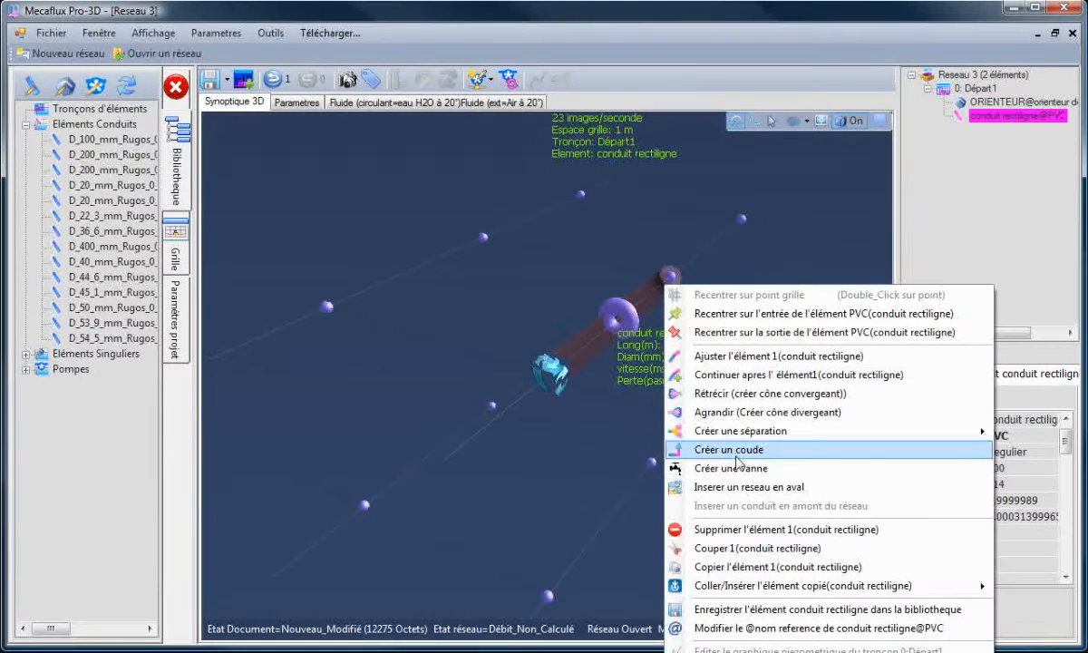
{"action": "mouse_move", "coordinate": [869, 433]}
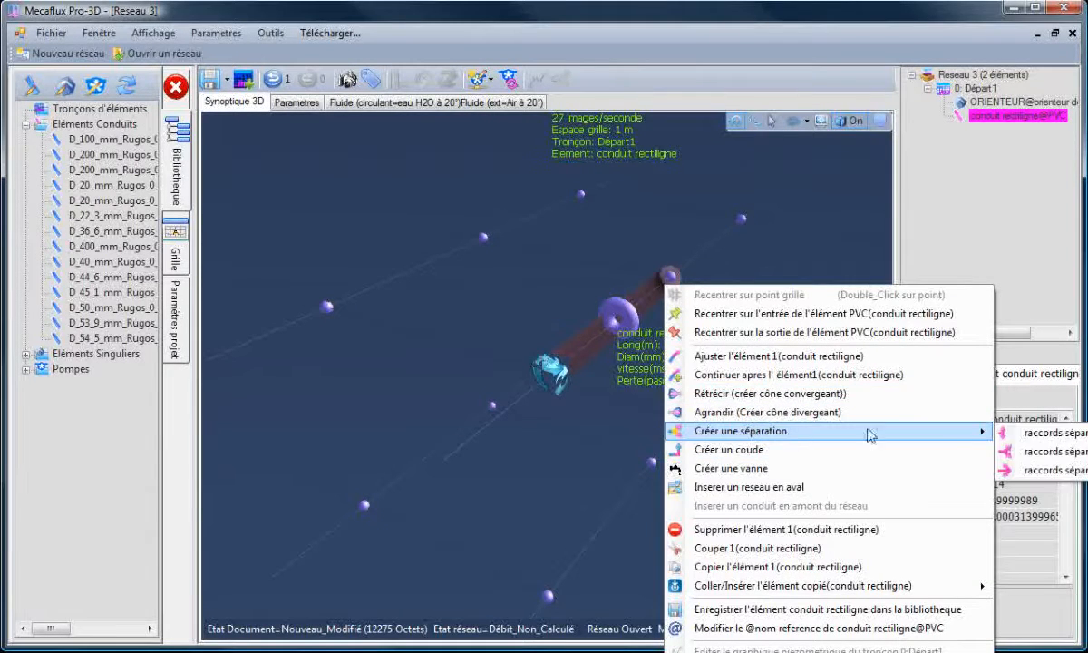
{"action": "left_click", "coordinate": [1034, 450]}
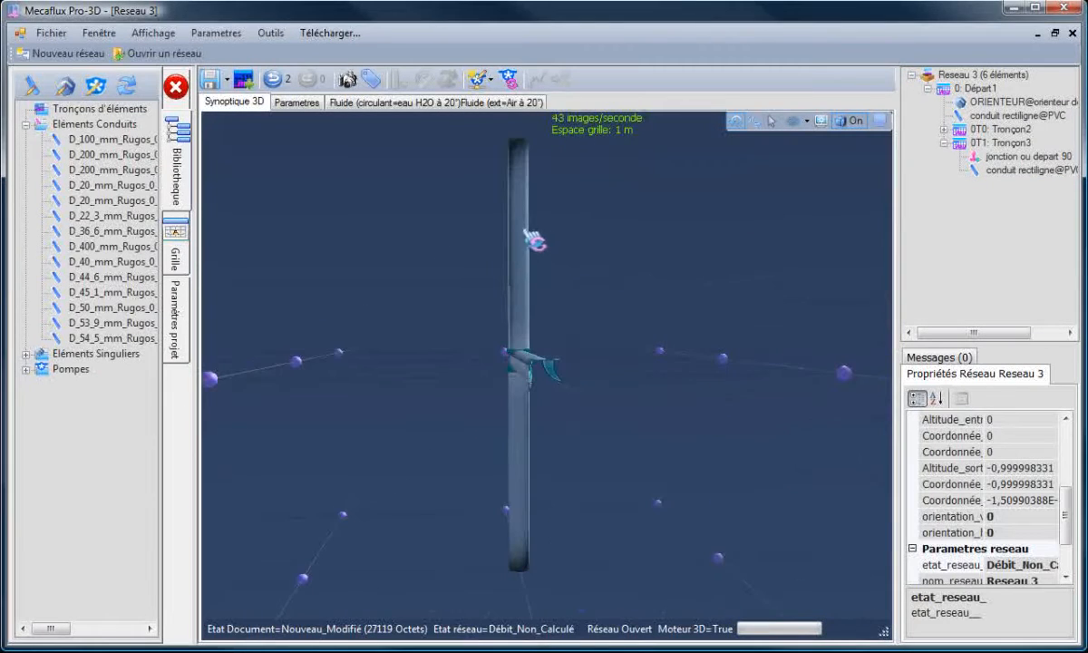
- Adjust the separation's upper branch to run horizontally, placing its outlet at X -1, Y 1, altitude 0
{"action": "left_click", "coordinate": [534, 242]}
{"action": "left_click", "coordinate": [534, 250]}
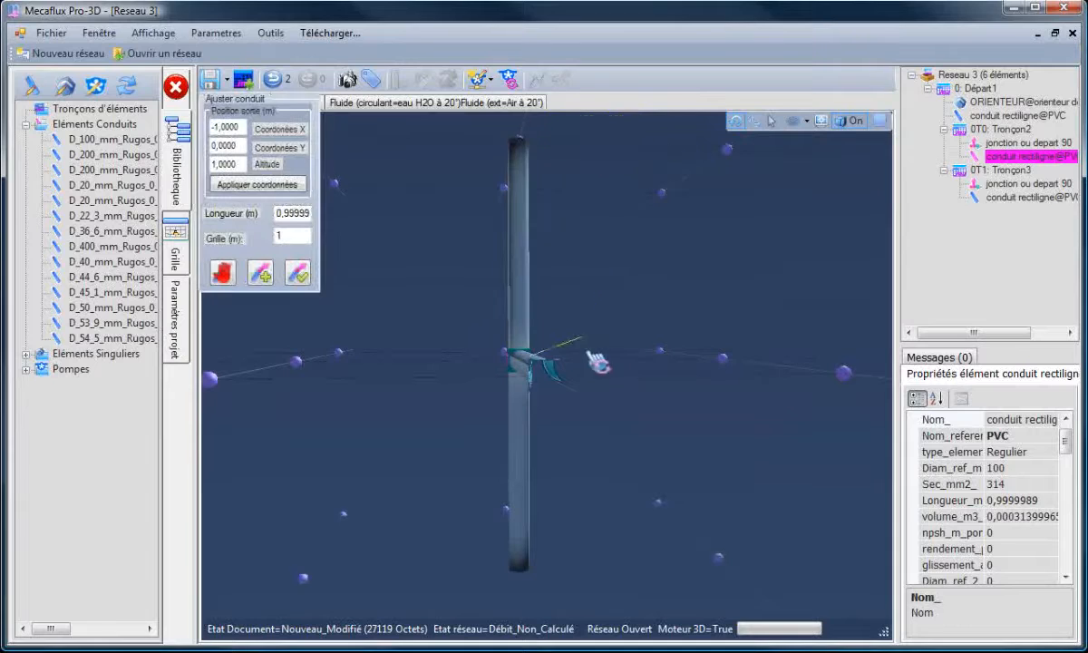
{"action": "left_click", "coordinate": [725, 360]}
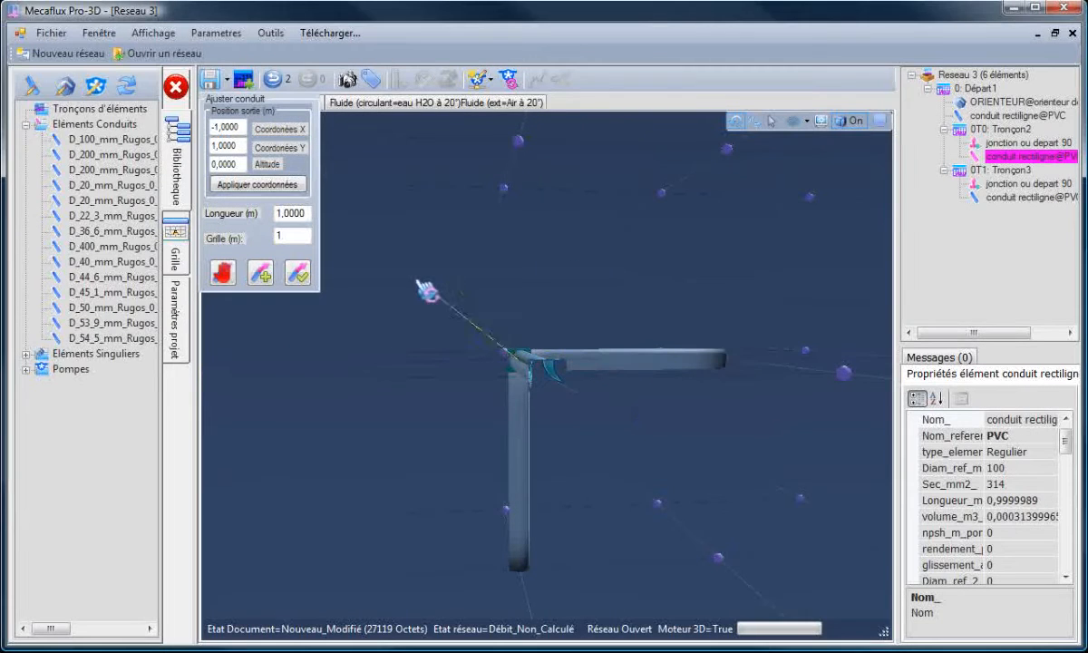
{"action": "left_click", "coordinate": [302, 282]}
- Adjust the separation's lower branch to run horizontally opposite the other branch, placing its outlet at X -1, Y -1, altitude 0
{"action": "left_click_drag", "start_coordinate": [324, 432], "coordinate": [357, 447]}
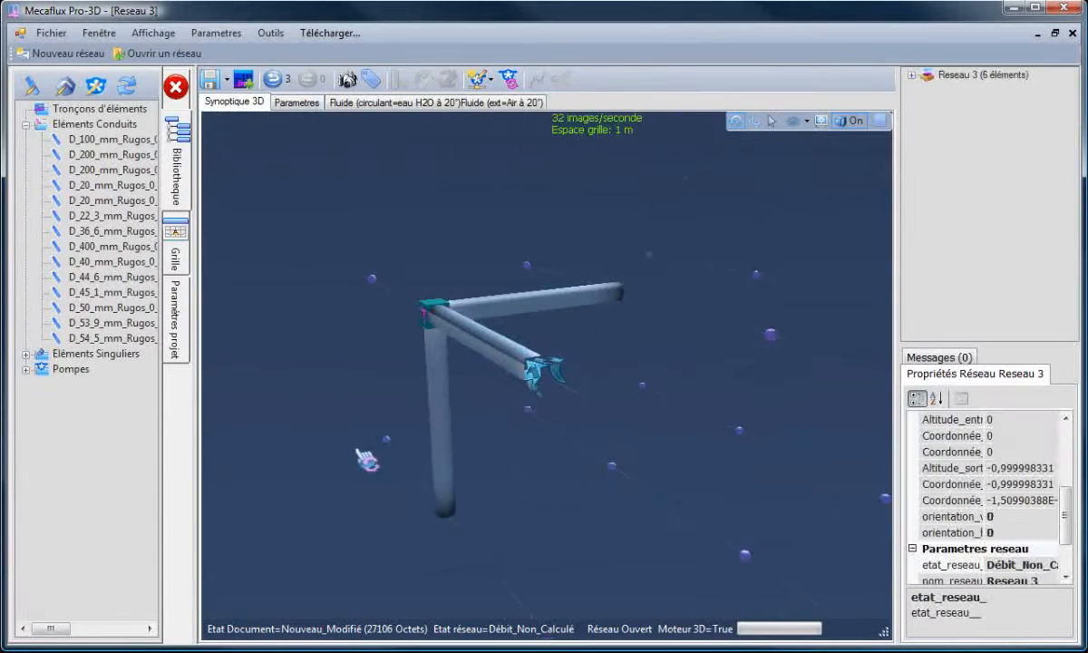
{"action": "left_click", "coordinate": [446, 385]}
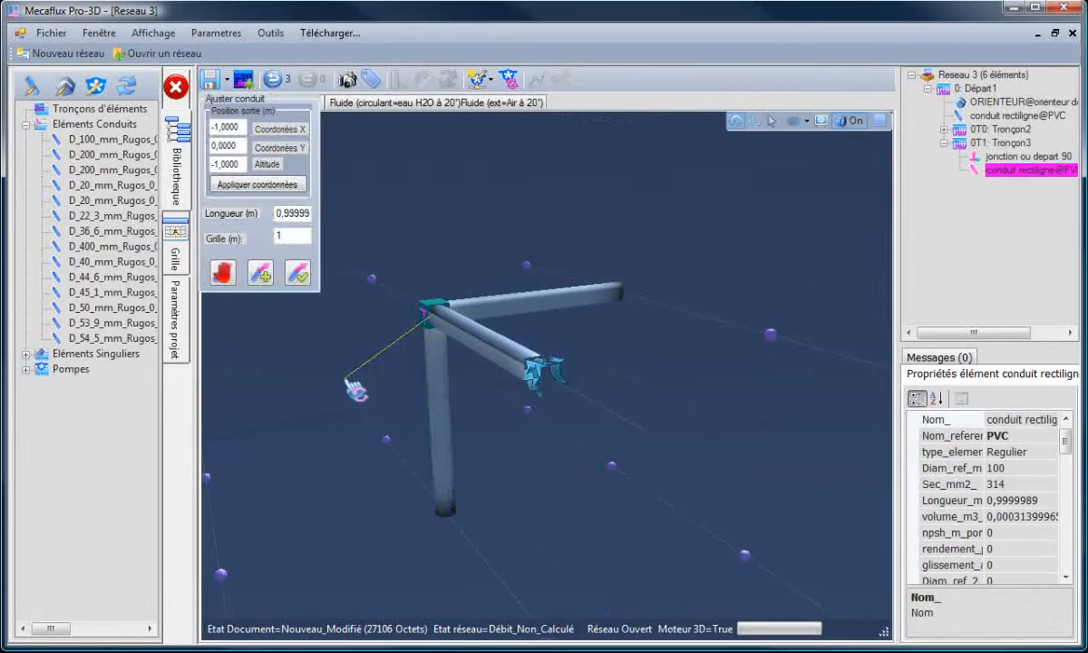
{"action": "scroll", "coordinate": [347, 366], "scroll_direction": "down", "scroll_amount": 2}
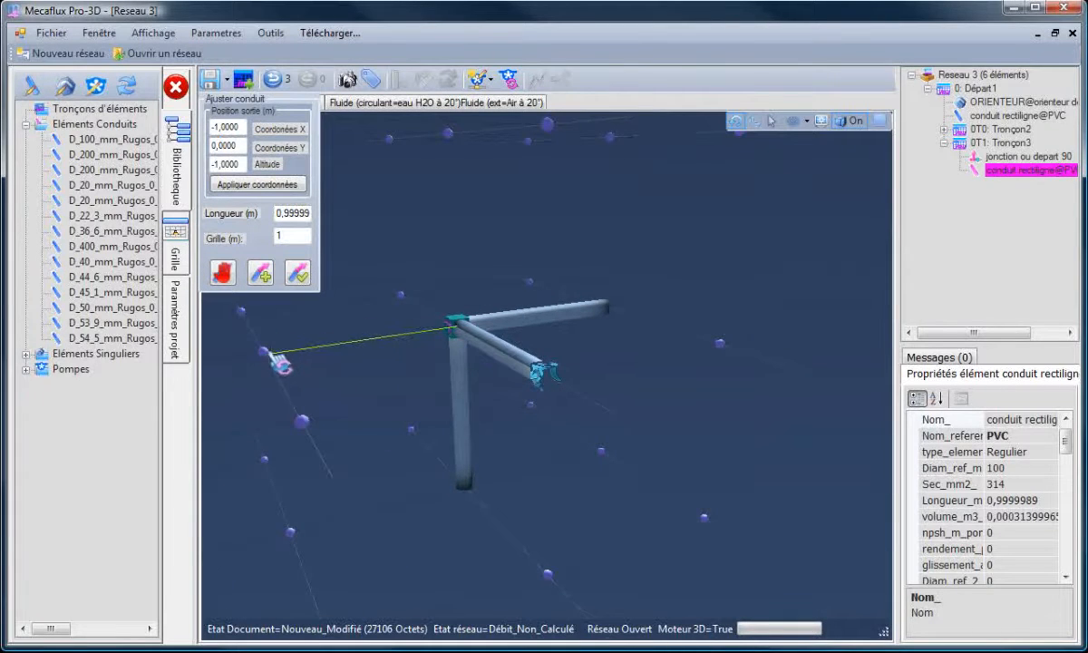
{"action": "left_click", "coordinate": [275, 358]}
{"action": "left_click", "coordinate": [298, 275]}
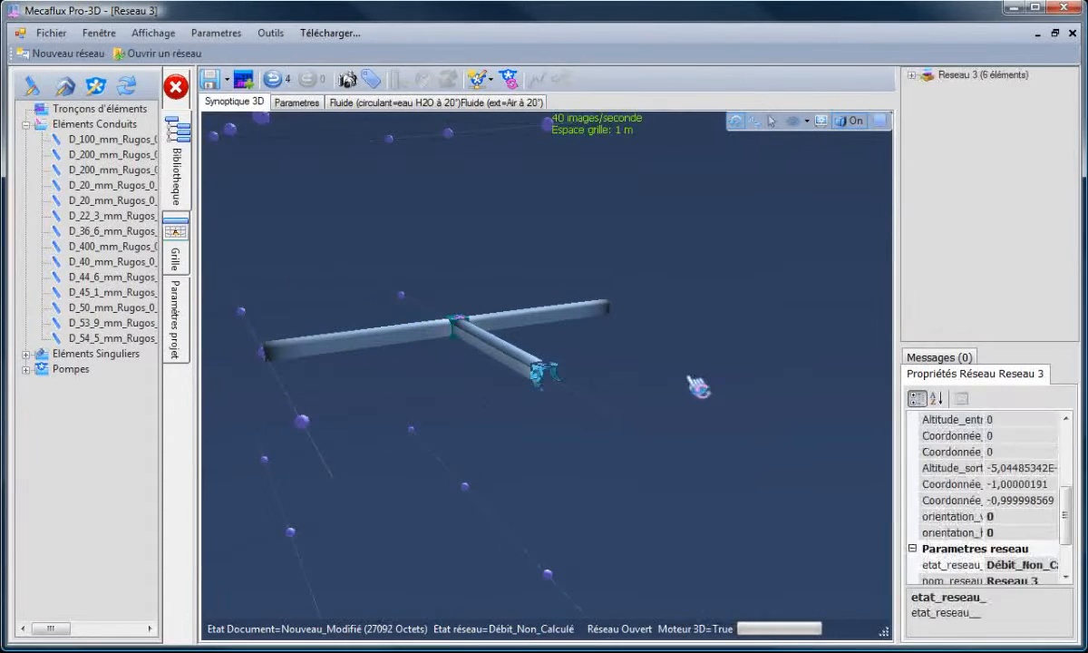
- Insert the saved rampe1 network downstream of the branch pipe in Tronçon3
{"action": "left_click_drag", "start_coordinate": [692, 383], "coordinate": [373, 363]}
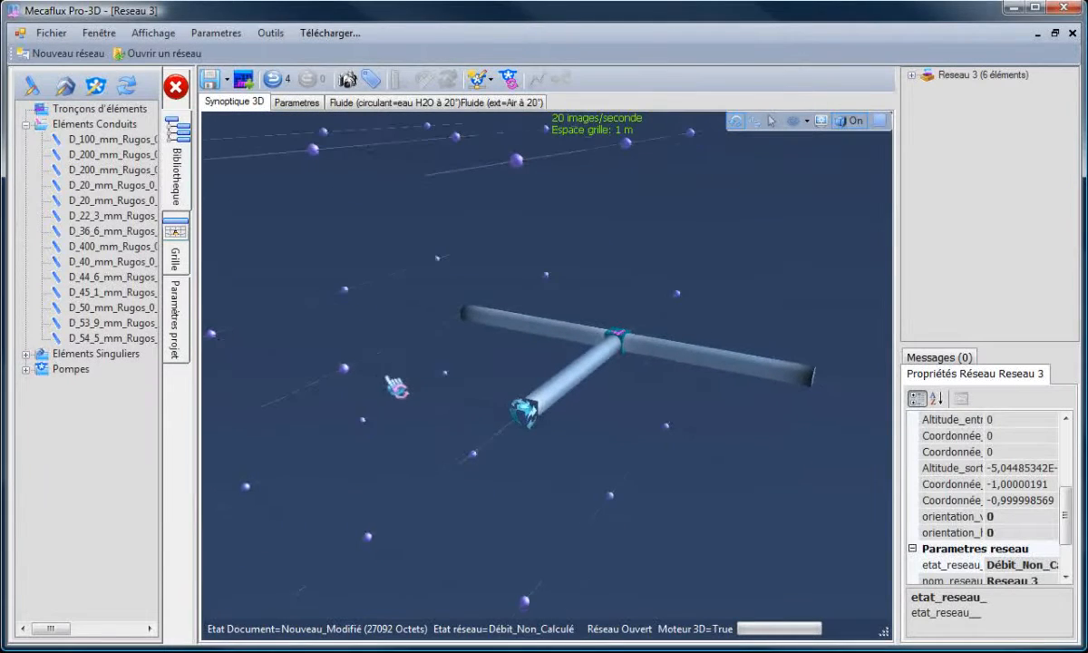
{"action": "left_click", "coordinate": [496, 326]}
{"action": "right_click", "coordinate": [497, 327]}
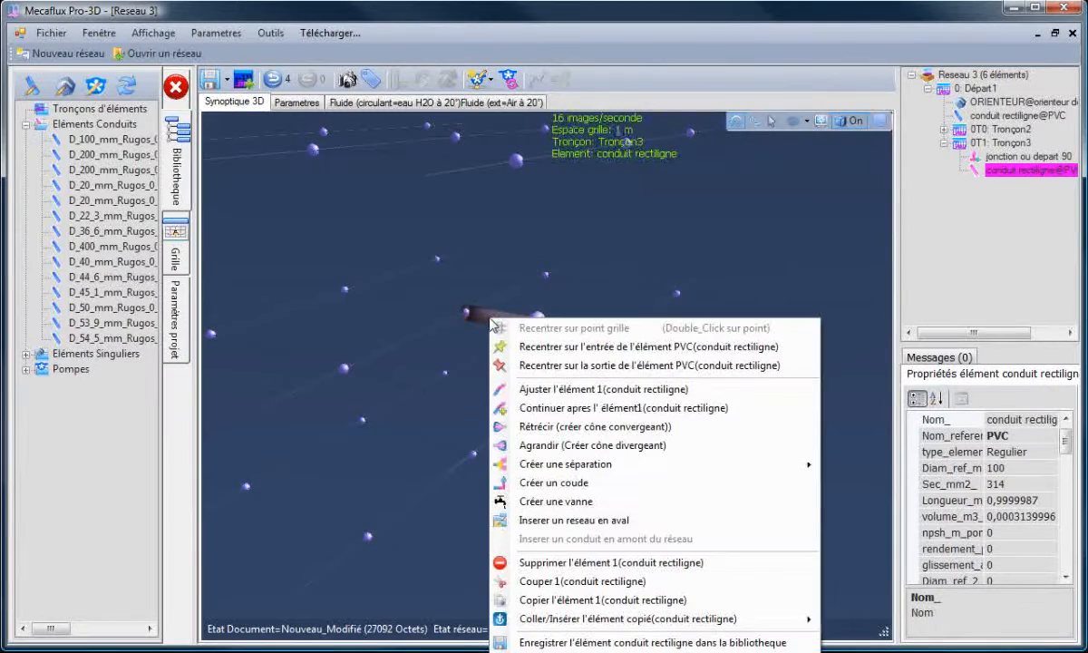
{"action": "left_click", "coordinate": [544, 520]}
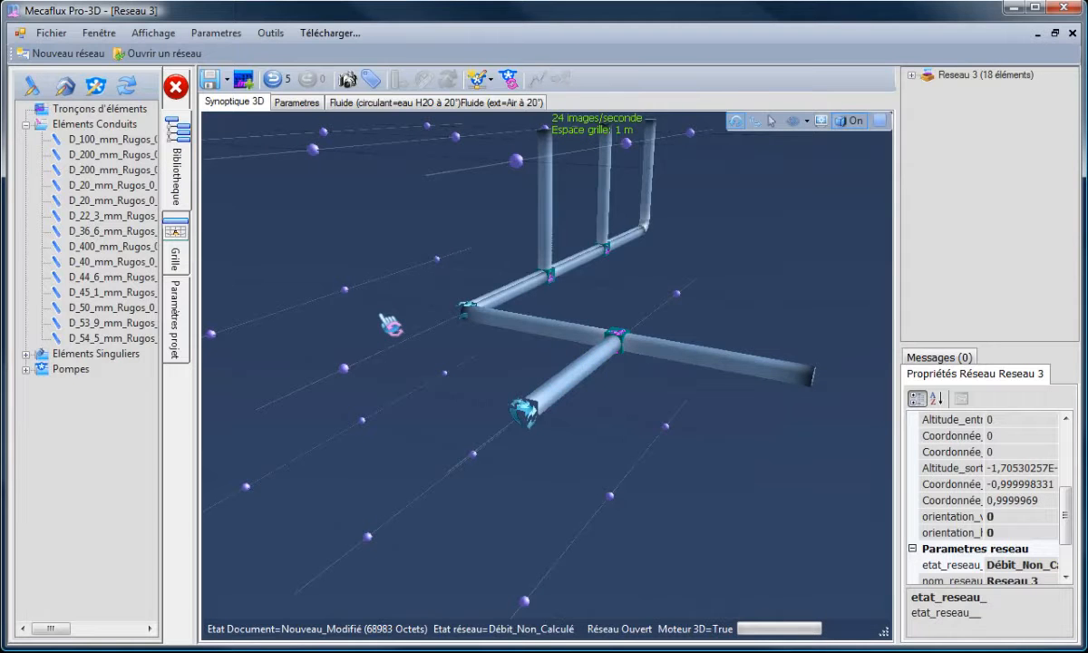
- Insert the saved rampe1 network downstream of the opposite branch pipe in Tronçon2
{"action": "mouse_move", "coordinate": [413, 347]}
{"action": "left_mouse_down"}
{"action": "mouse_move", "coordinate": [432, 347]}
{"action": "mouse_move", "coordinate": [416, 347]}
{"action": "left_mouse_up"}
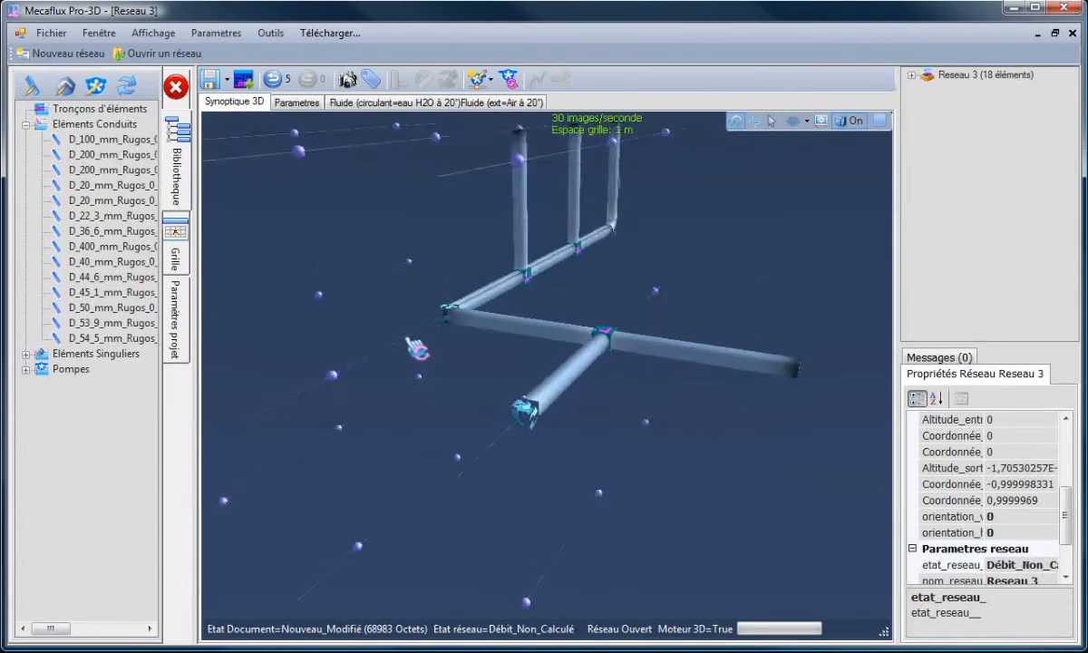
{"action": "scroll", "coordinate": [418, 273], "scroll_direction": "down", "scroll_amount": 5}
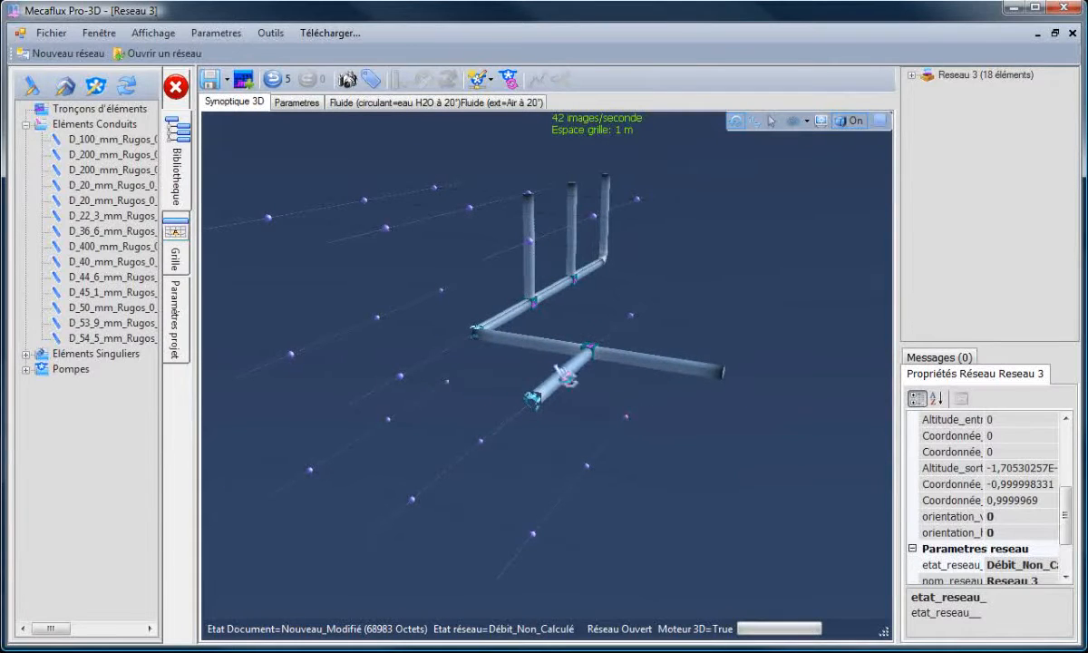
{"action": "left_click", "coordinate": [731, 381]}
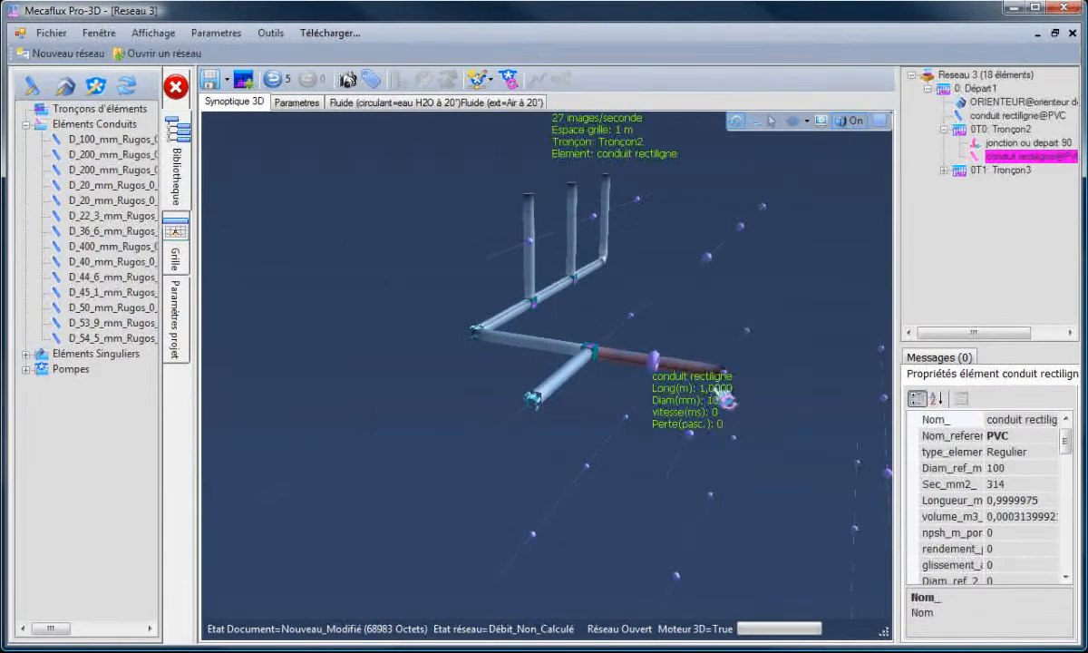
{"action": "right_click", "coordinate": [697, 373]}
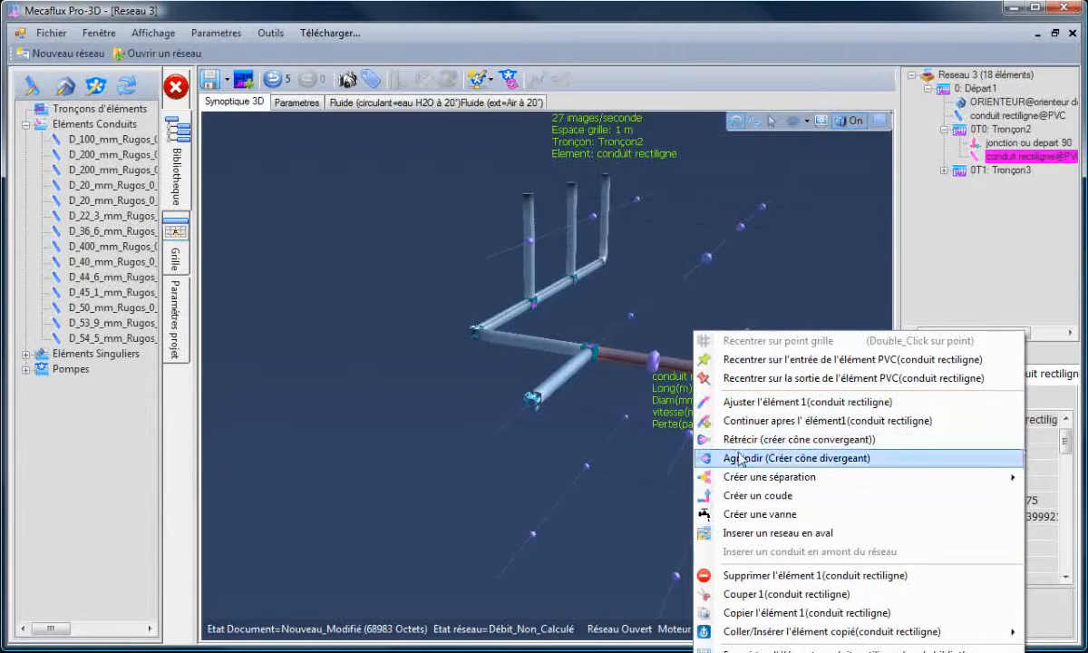
{"action": "left_click", "coordinate": [762, 534]}
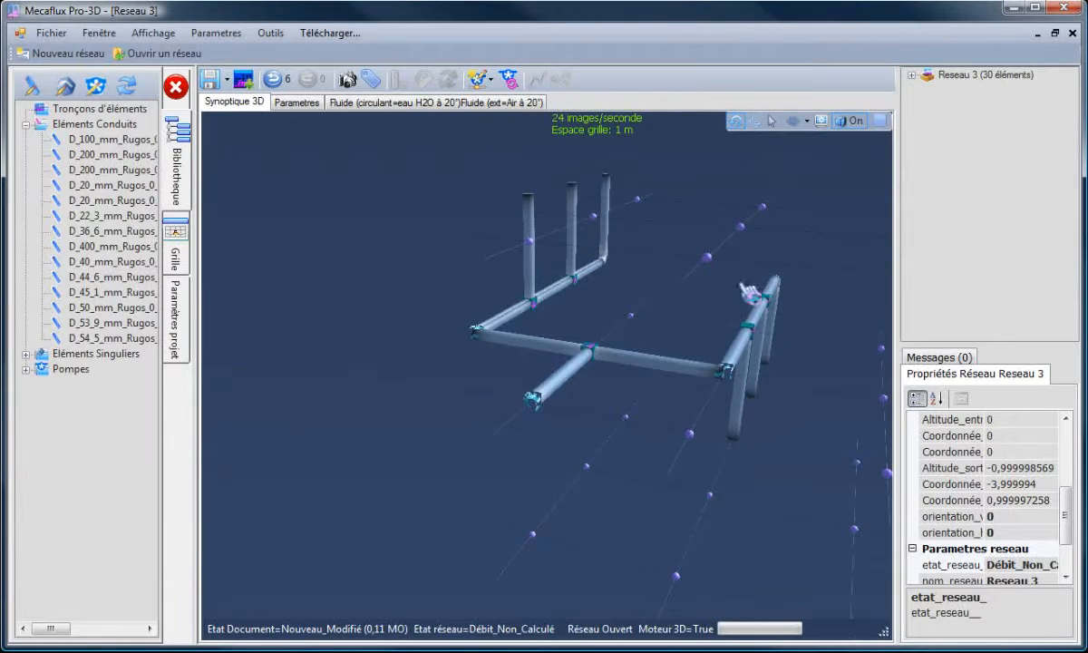
- Delete the ORIENTEUR element between the branch pipe and the inserted ramp in Tronçon2
{"action": "left_click_drag", "start_coordinate": [699, 310], "coordinate": [817, 373]}
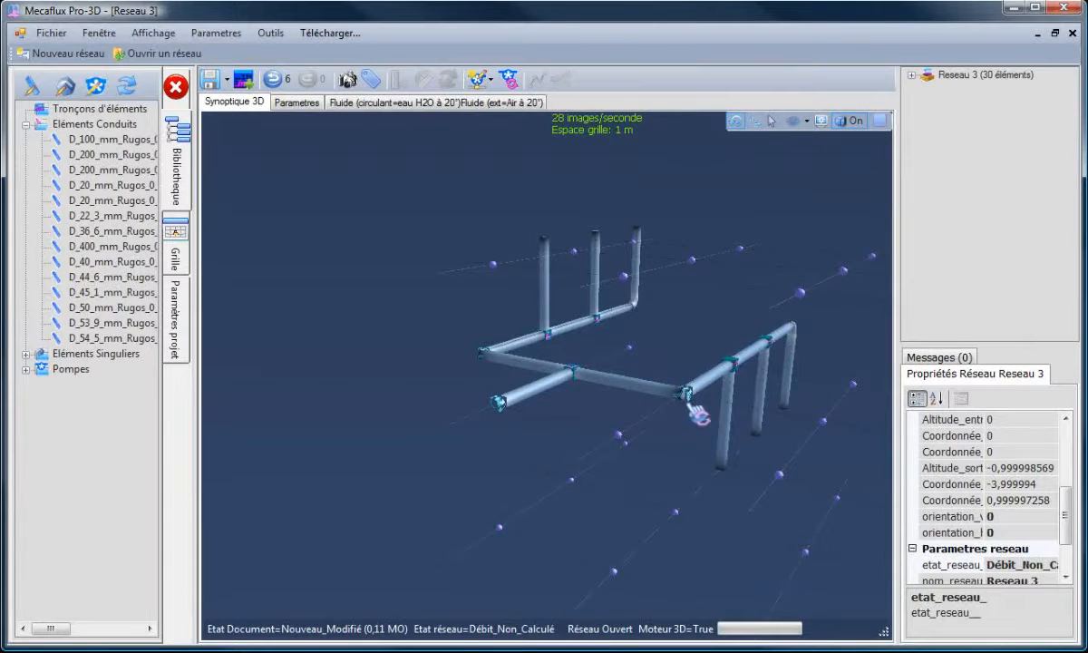
{"action": "scroll", "coordinate": [698, 412], "scroll_direction": "up", "scroll_amount": 5}
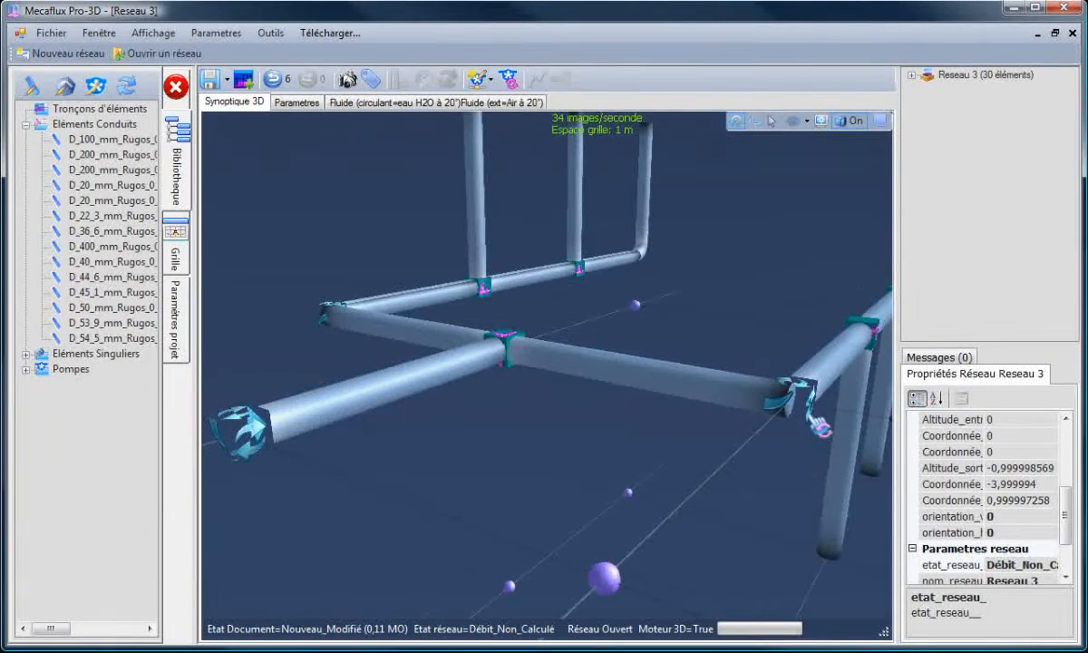
{"action": "left_click", "coordinate": [814, 419]}
{"action": "scroll", "coordinate": [751, 514], "scroll_direction": "down", "scroll_amount": 3}
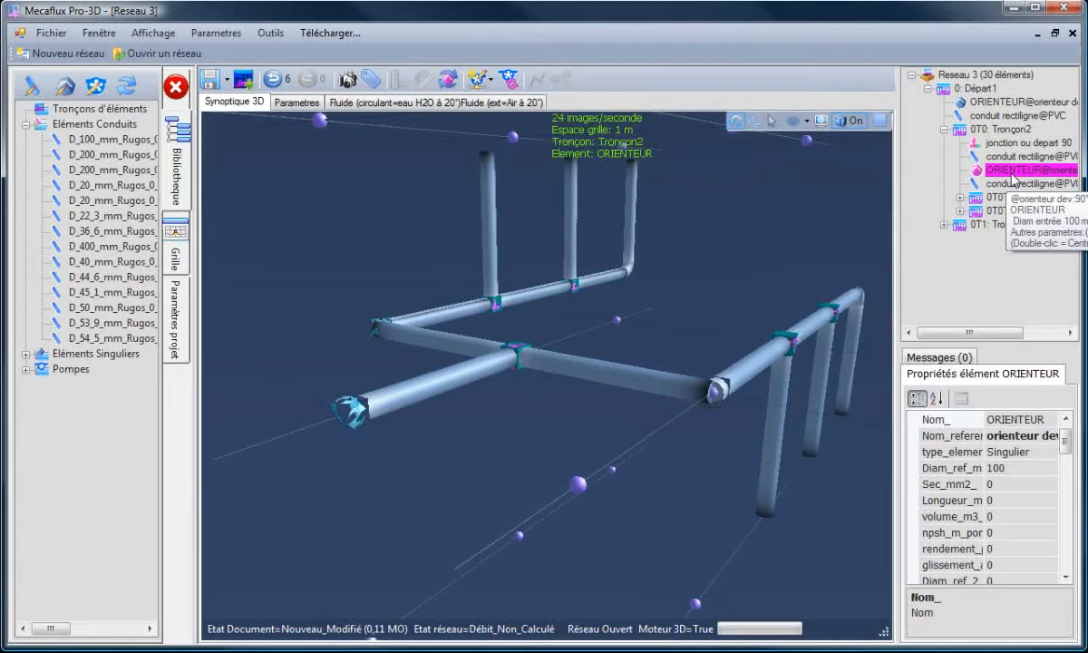
{"action": "key", "text": "Delete"}
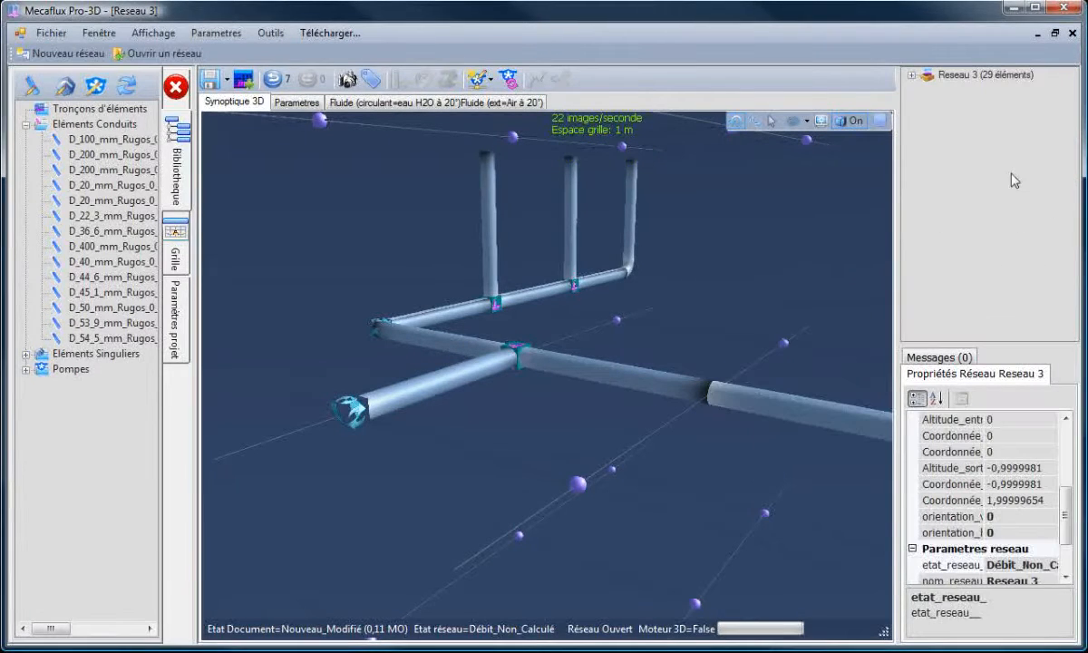
- Delete the ORIENTEUR element between the branch pipe and the inserted ramp in Tronçon3
{"action": "left_click", "coordinate": [379, 337]}
{"action": "scroll", "coordinate": [353, 336], "scroll_direction": "up", "scroll_amount": 3}
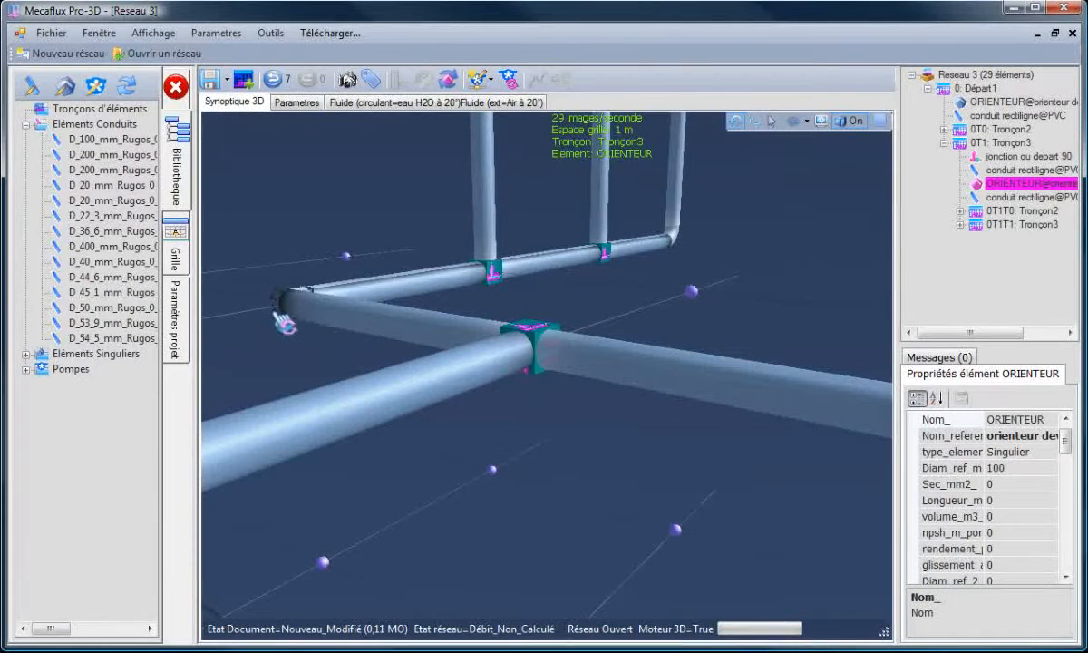
{"action": "key", "text": "Delete"}
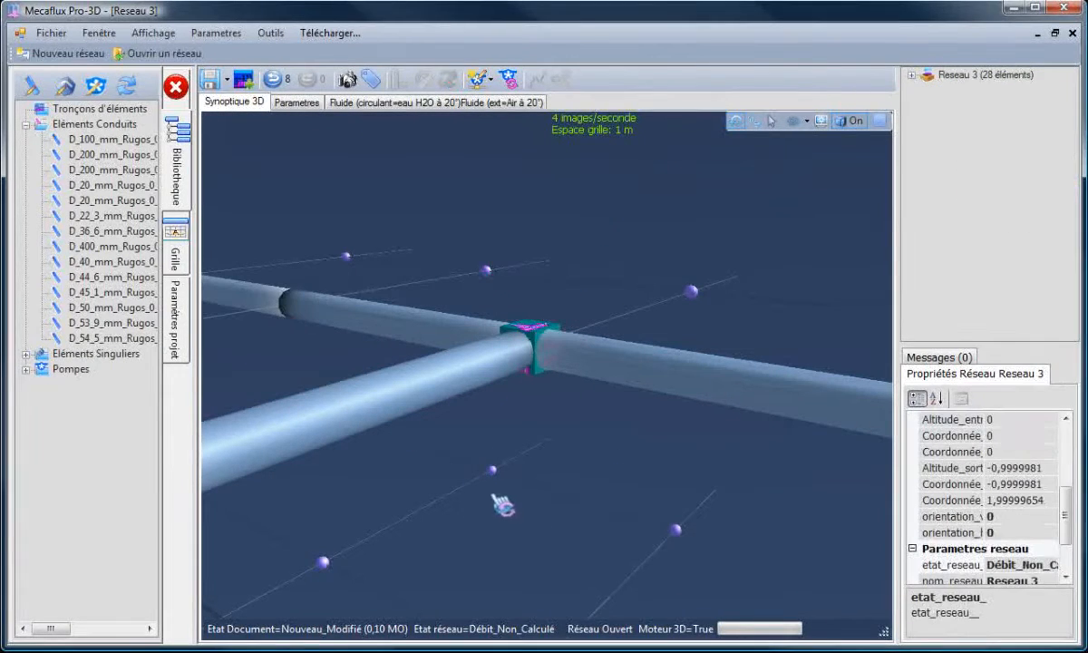
- Insert the library element ORIENTEUR.elsin upstream of the ramp's first straight pipe in Tronçon2
{"action": "scroll", "coordinate": [566, 489], "scroll_direction": "down", "scroll_amount": 5}
{"action": "left_click_drag", "start_coordinate": [603, 426], "coordinate": [522, 422]}
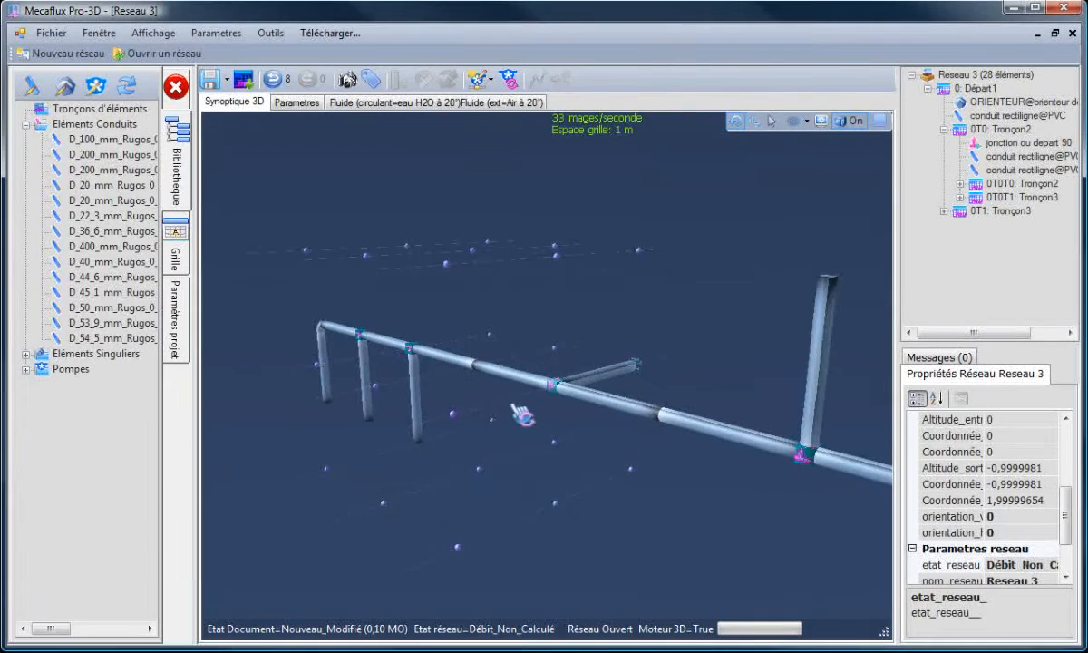
{"action": "left_click", "coordinate": [496, 376]}
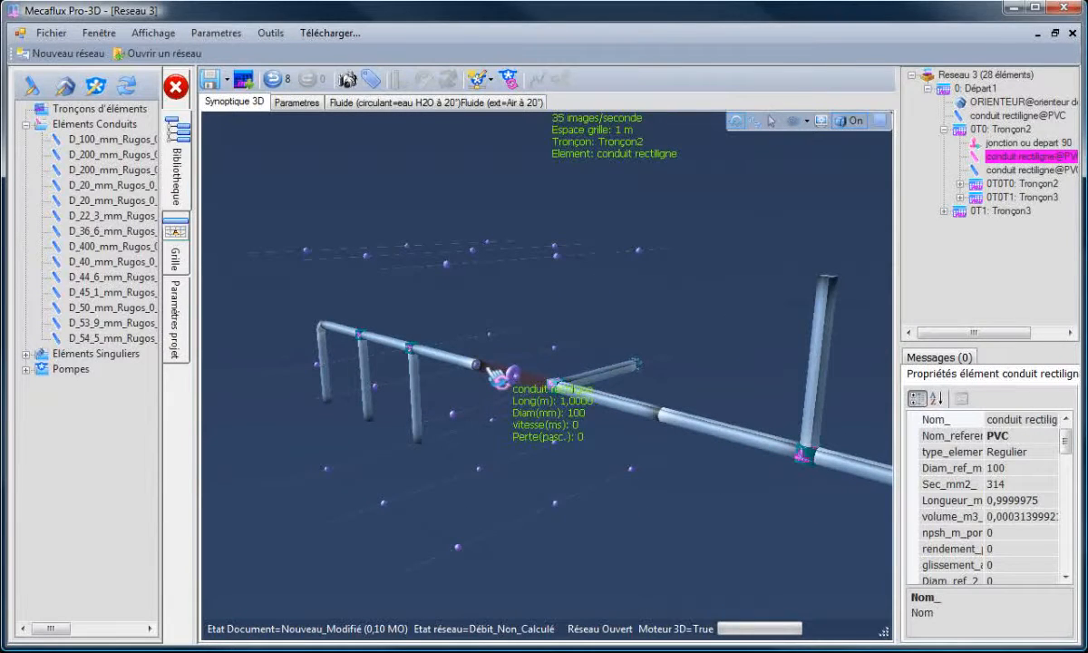
{"action": "left_click", "coordinate": [446, 361]}
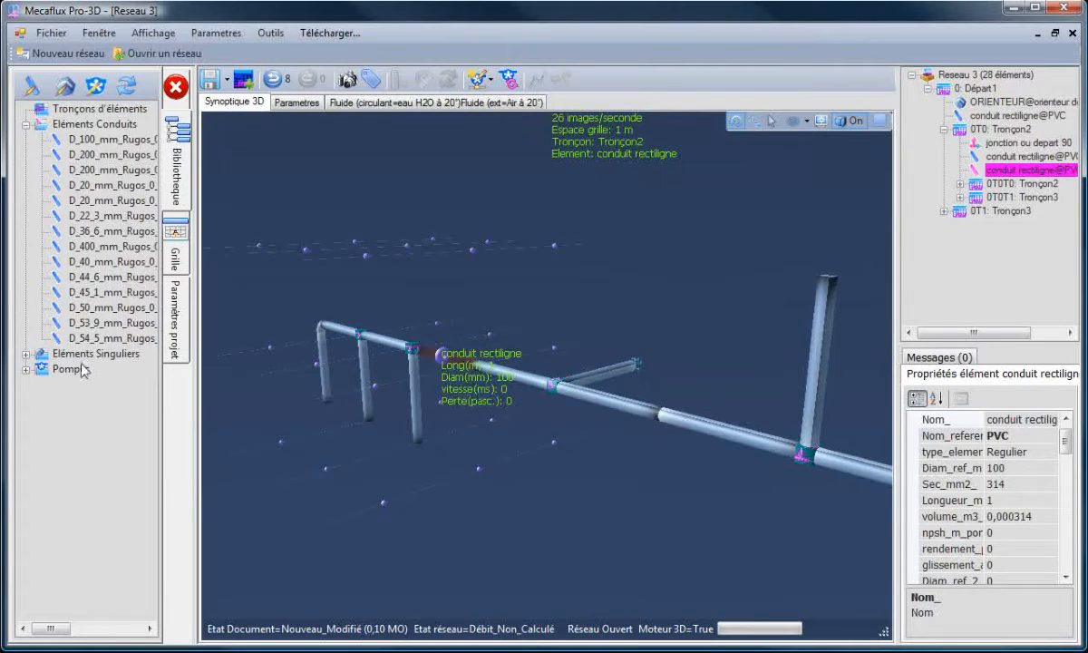
{"action": "left_click", "coordinate": [26, 353]}
{"action": "left_click", "coordinate": [41, 353]}
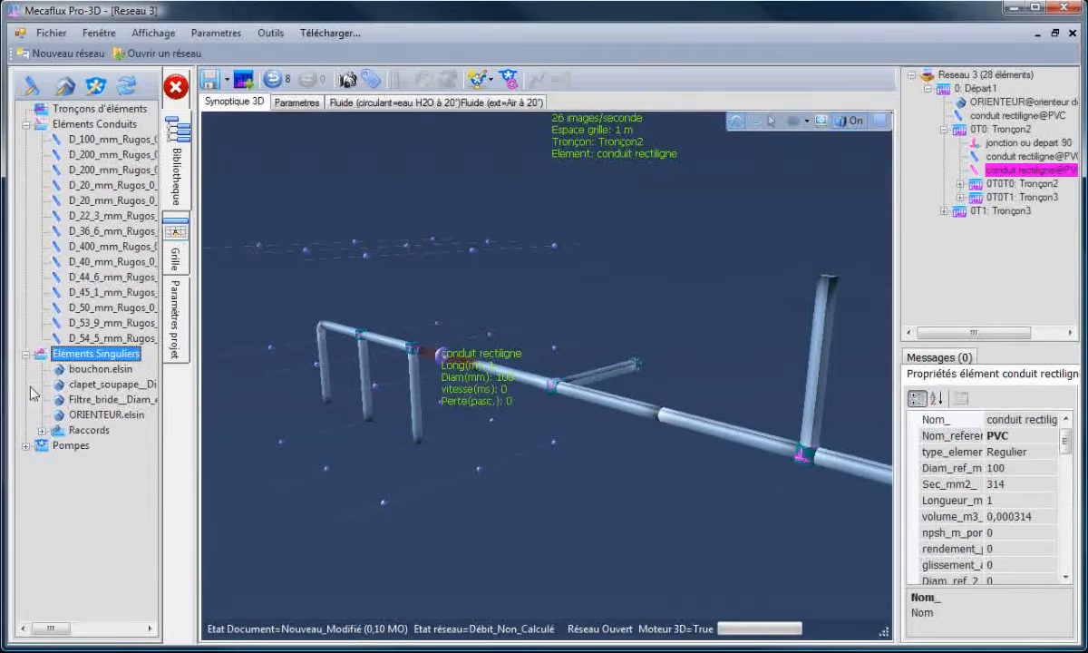
{"action": "left_click", "coordinate": [86, 415]}
{"action": "right_click", "coordinate": [86, 415]}
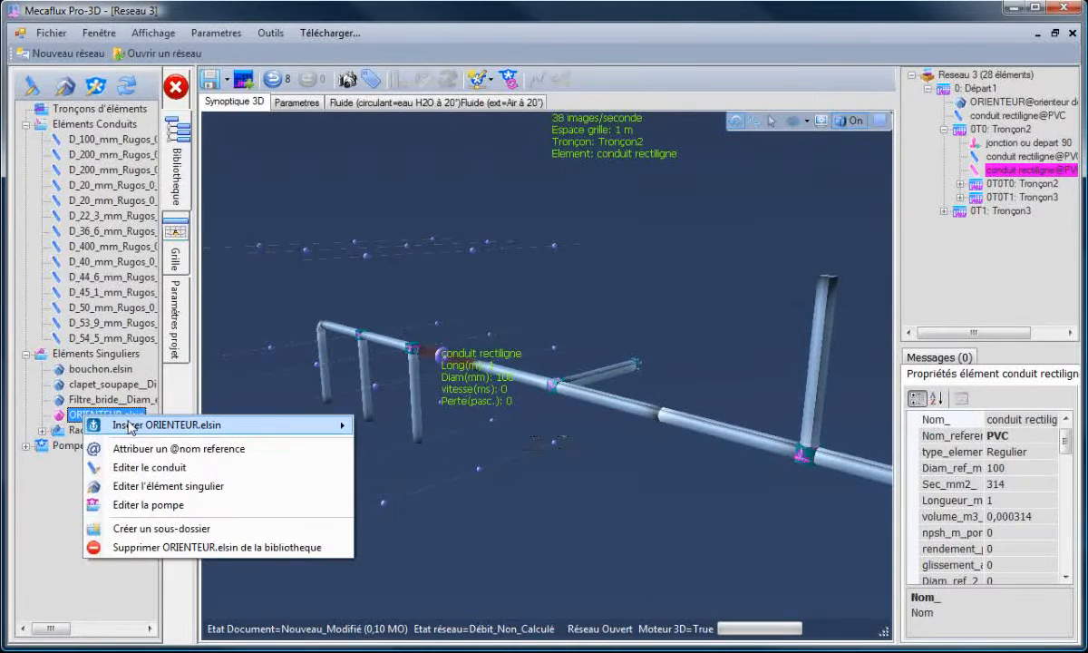
{"action": "mouse_move", "coordinate": [129, 426]}
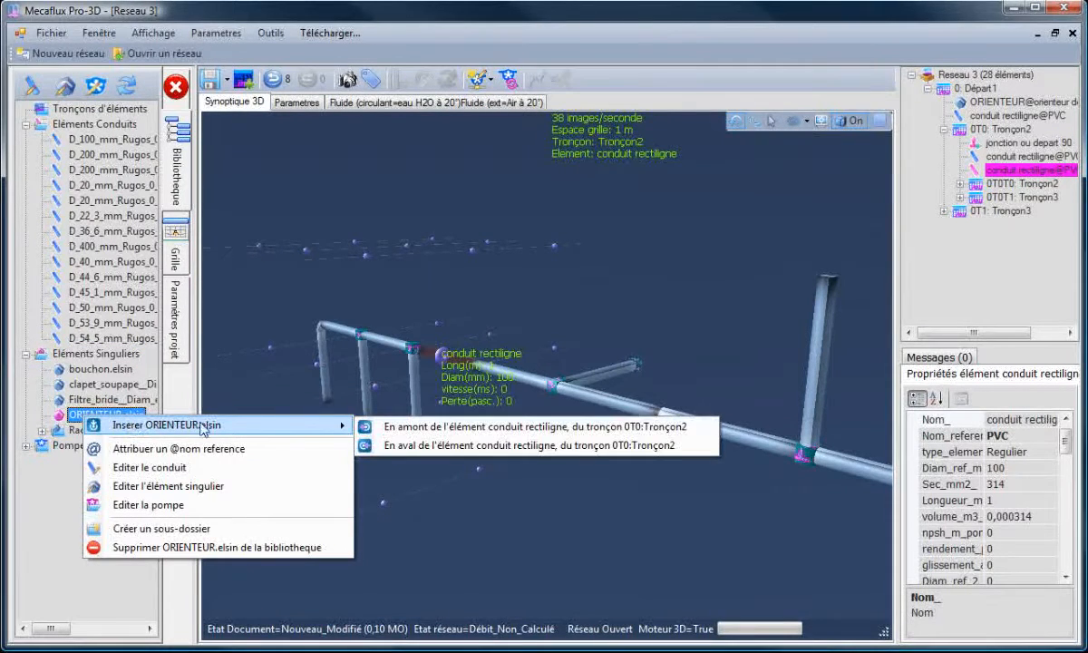
{"action": "left_click", "coordinate": [439, 436]}
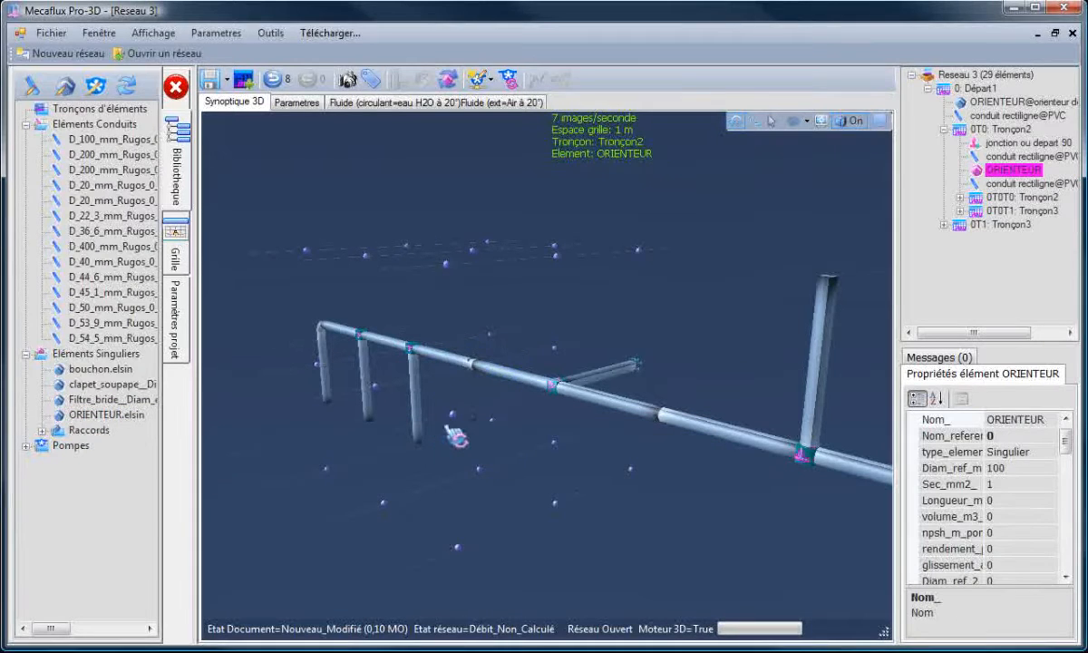
- Set the orientation of the new ORIENTEUR in Tronçon2 to 135° to rotate its ramp
{"action": "left_click", "coordinate": [477, 390]}
{"action": "scroll", "coordinate": [477, 390], "scroll_direction": "up", "scroll_amount": 5}
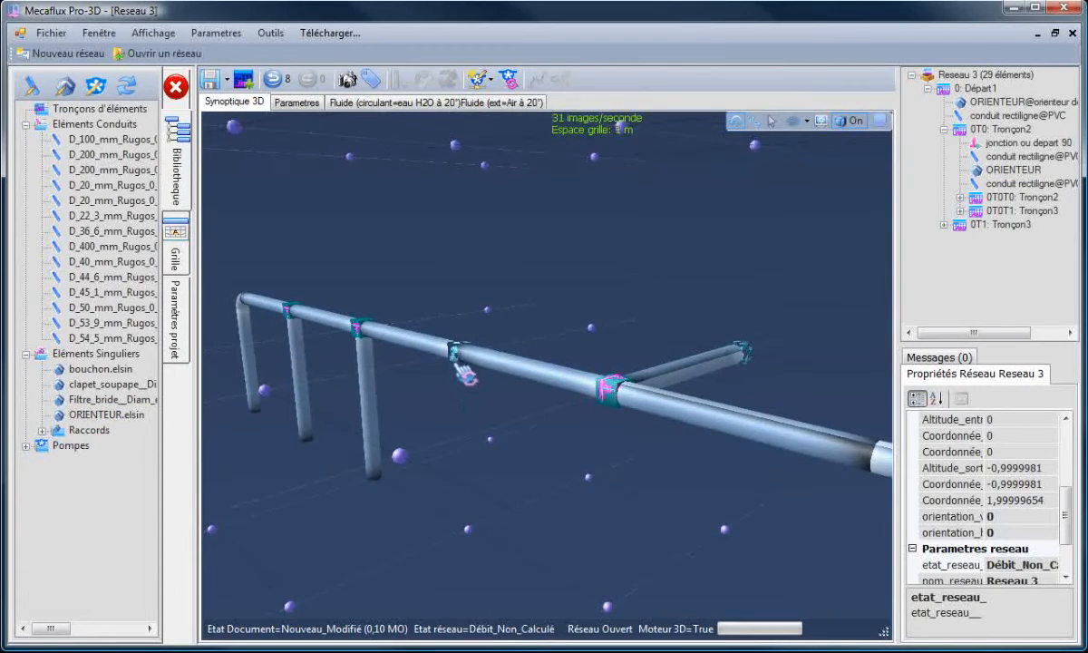
{"action": "left_click", "coordinate": [458, 365]}
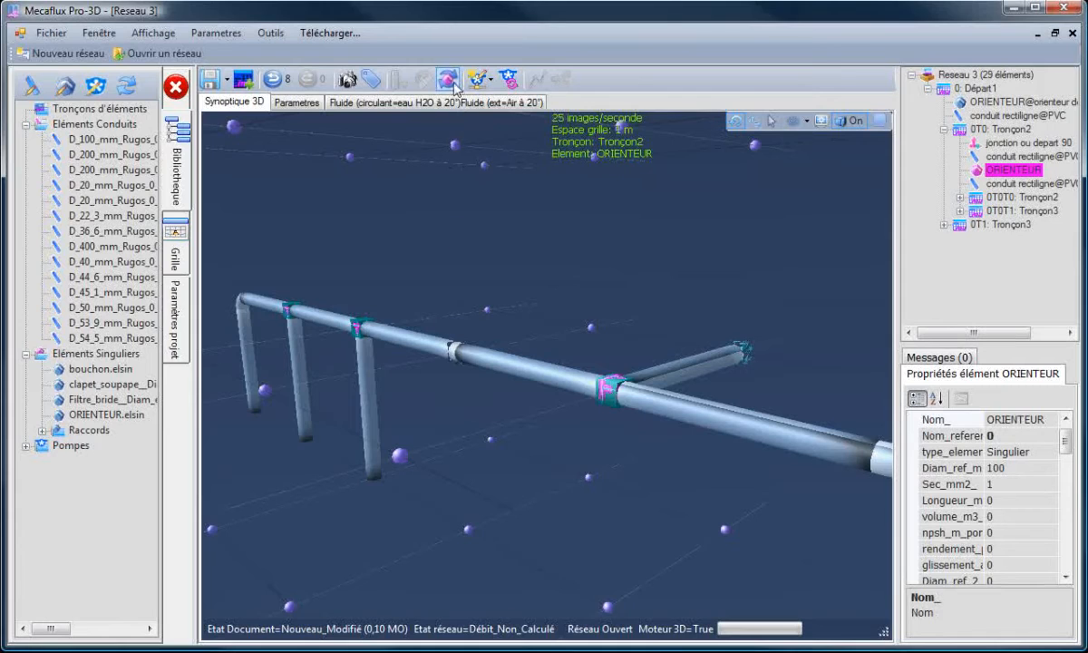
{"action": "left_click", "coordinate": [453, 83]}
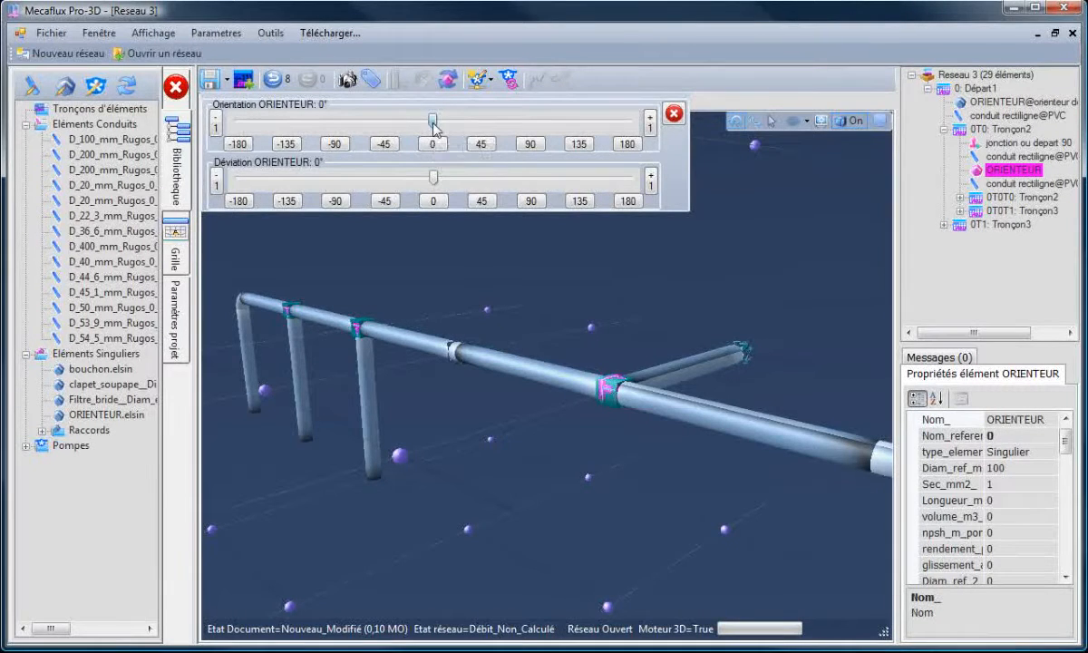
{"action": "left_click_drag", "start_coordinate": [434, 124], "coordinate": [579, 125]}
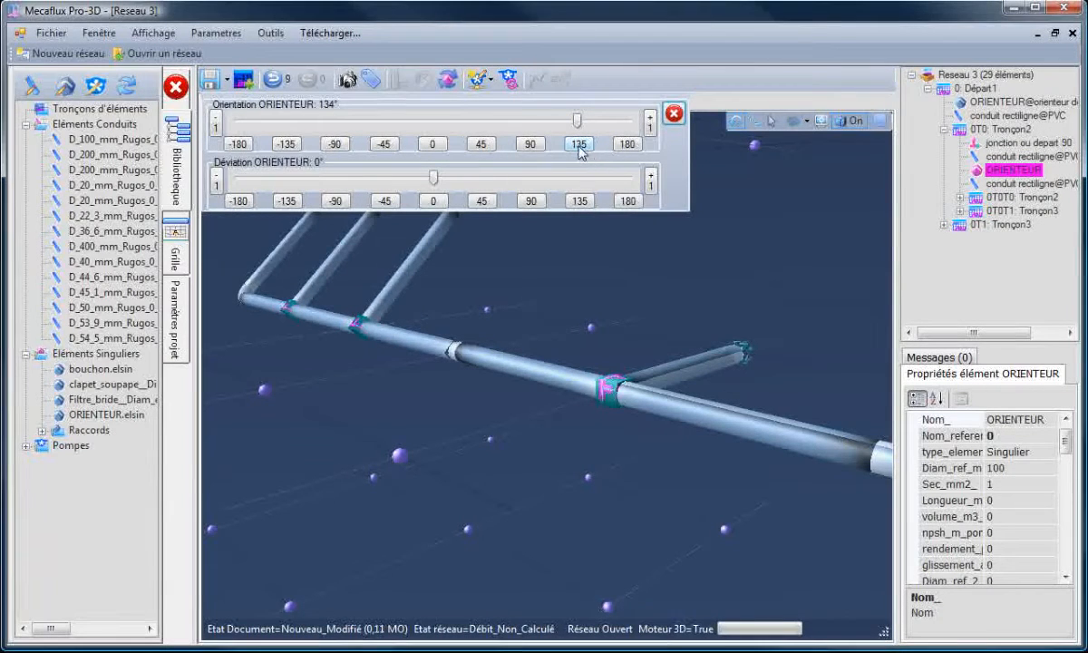
{"action": "left_click", "coordinate": [579, 145]}
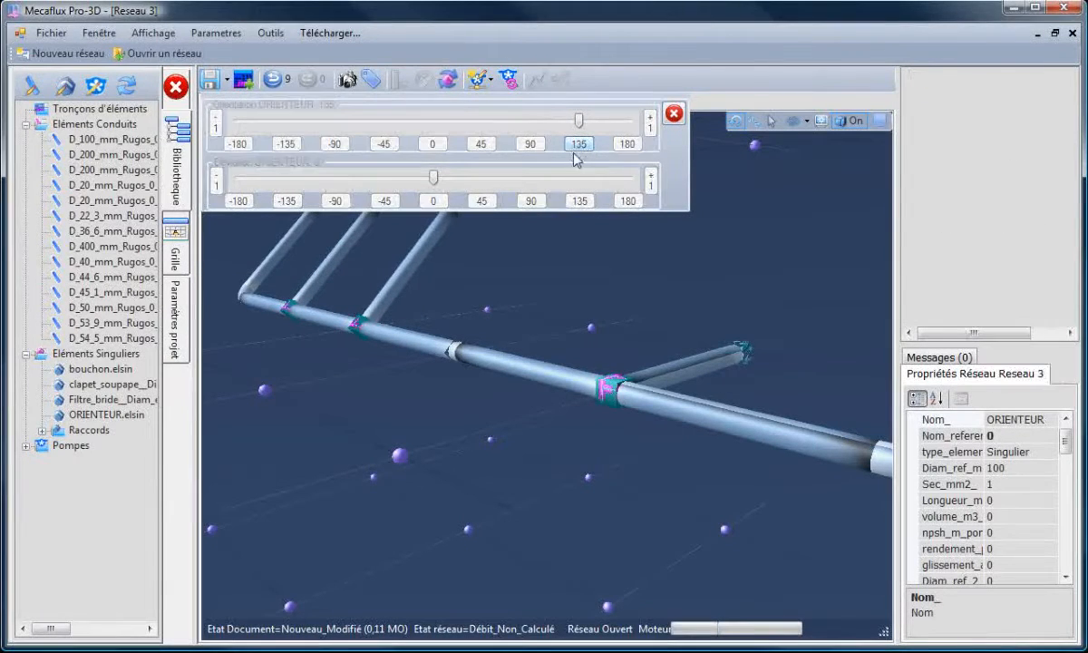
{"action": "left_click", "coordinate": [673, 114]}
- Insert the library element ORIENTEUR.elsin upstream of the ramp's first straight pipe in Tronçon3
{"action": "left_click_drag", "start_coordinate": [604, 279], "coordinate": [612, 424]}
{"action": "left_click", "coordinate": [687, 404]}
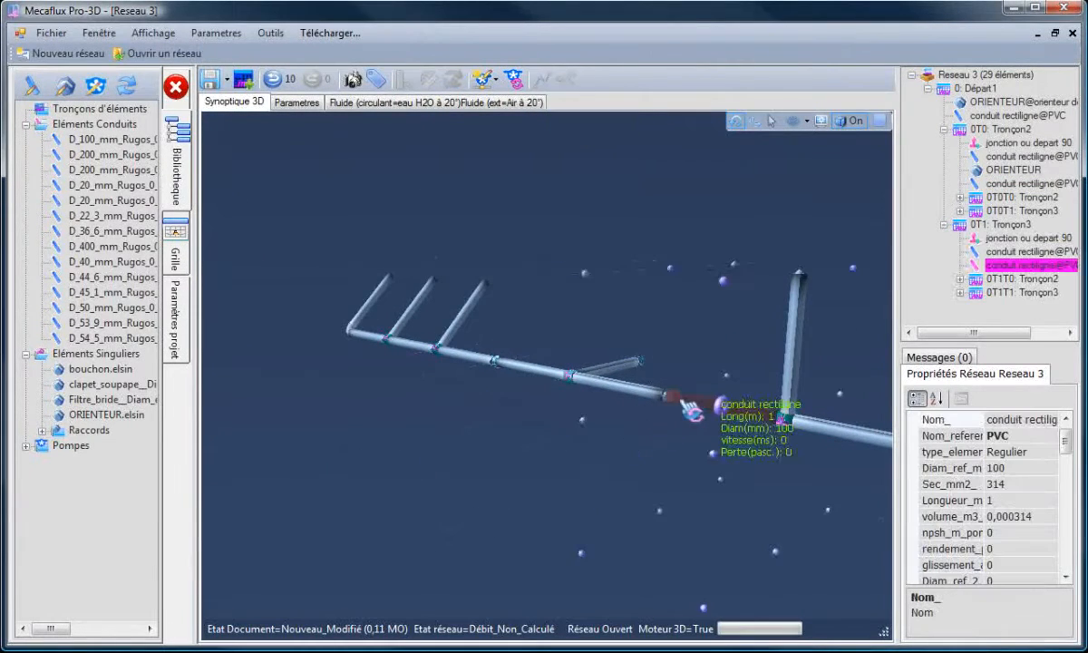
{"action": "left_click", "coordinate": [72, 417]}
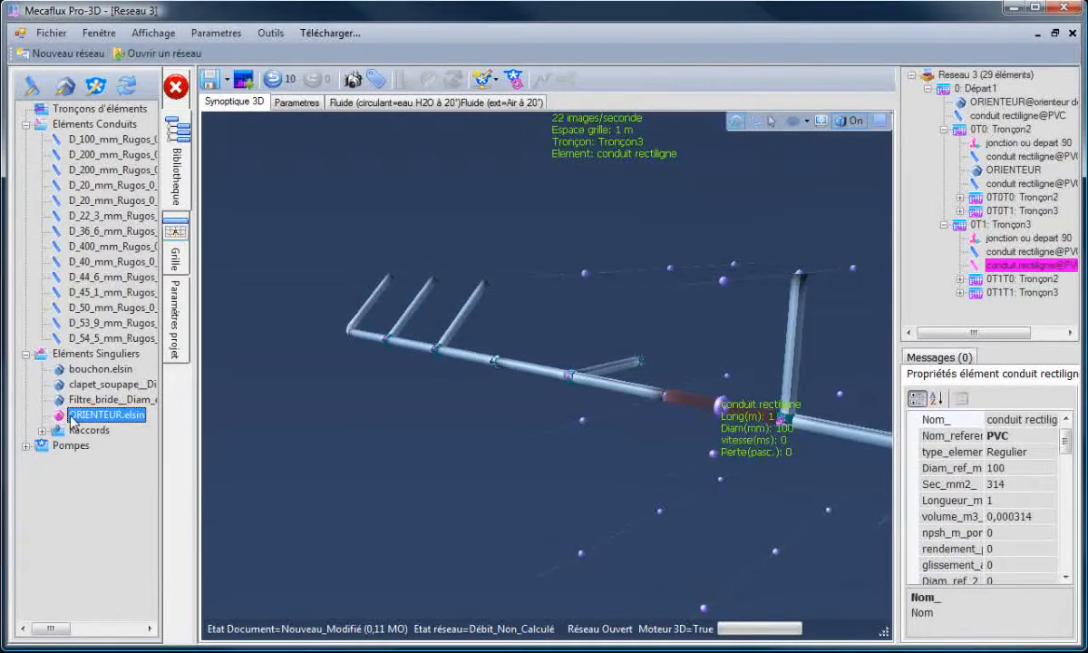
{"action": "right_click", "coordinate": [71, 417]}
{"action": "mouse_move", "coordinate": [136, 425]}
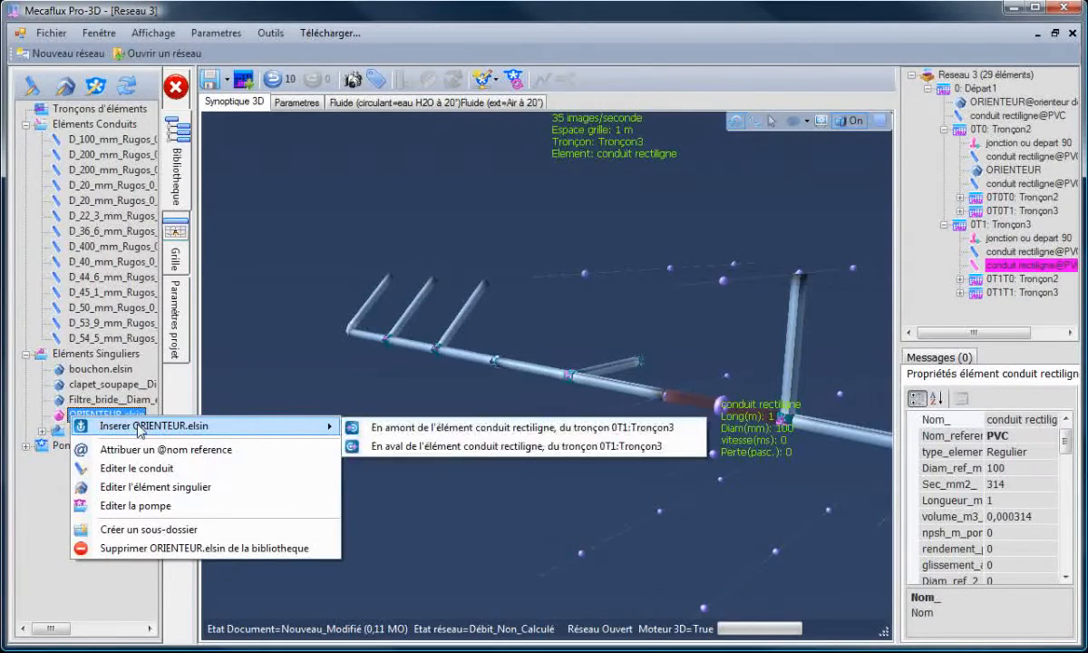
{"action": "left_click", "coordinate": [445, 433]}
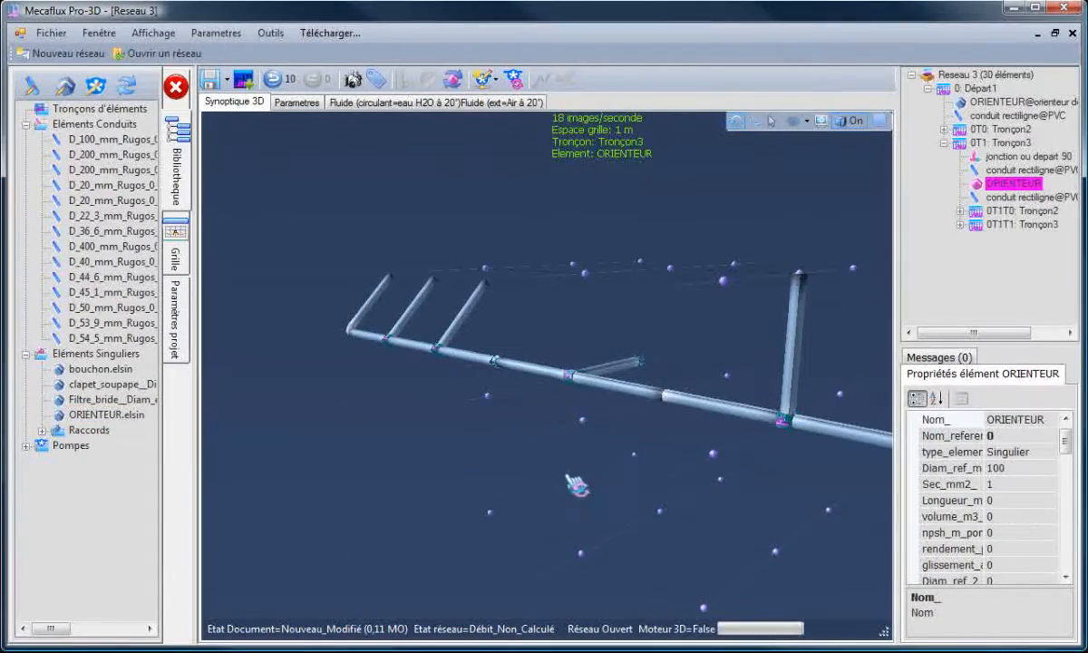
- Set the orientation of the new ORIENTEUR in Tronçon3 to 45° so its ramp matches the opposite one
{"action": "left_click", "coordinate": [591, 438]}
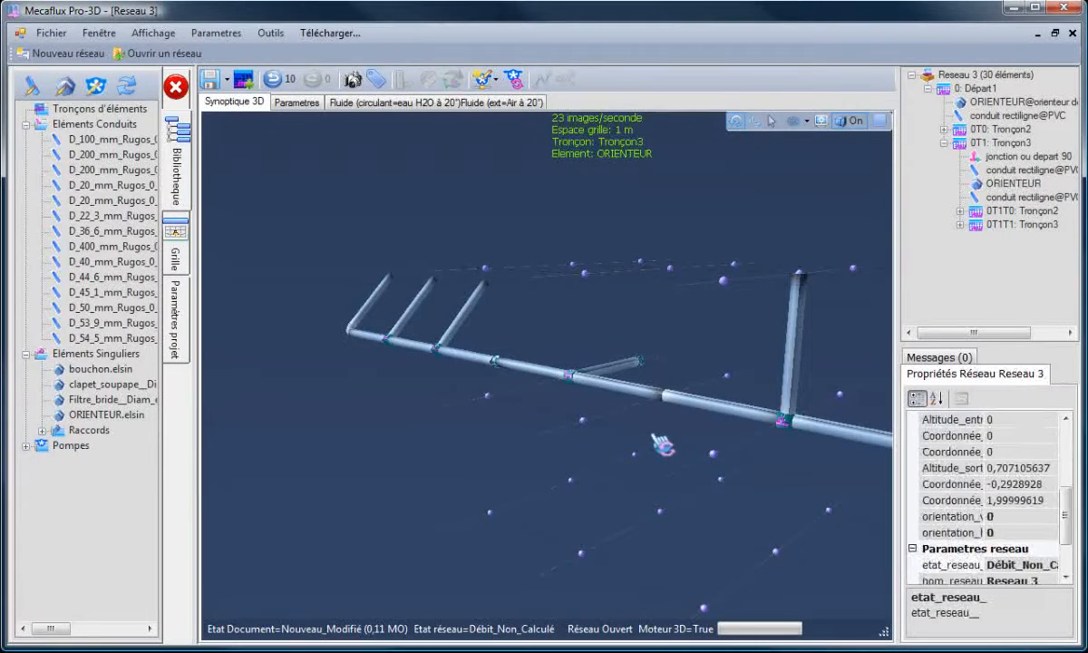
{"action": "left_click", "coordinate": [1011, 183]}
{"action": "left_click", "coordinate": [456, 81]}
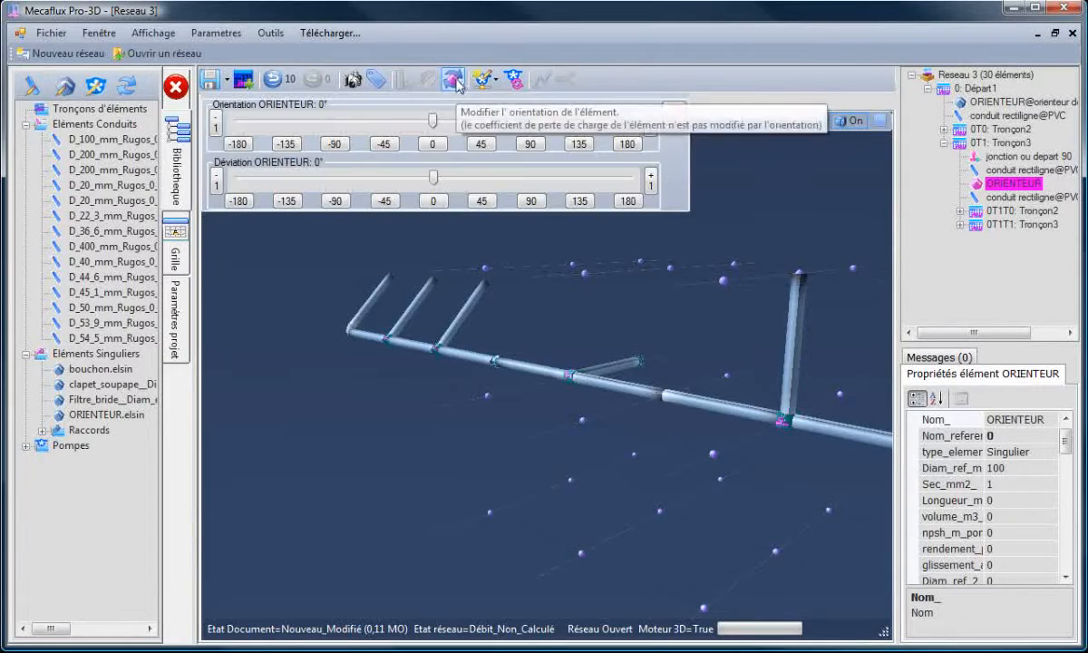
{"action": "left_click", "coordinate": [481, 144]}
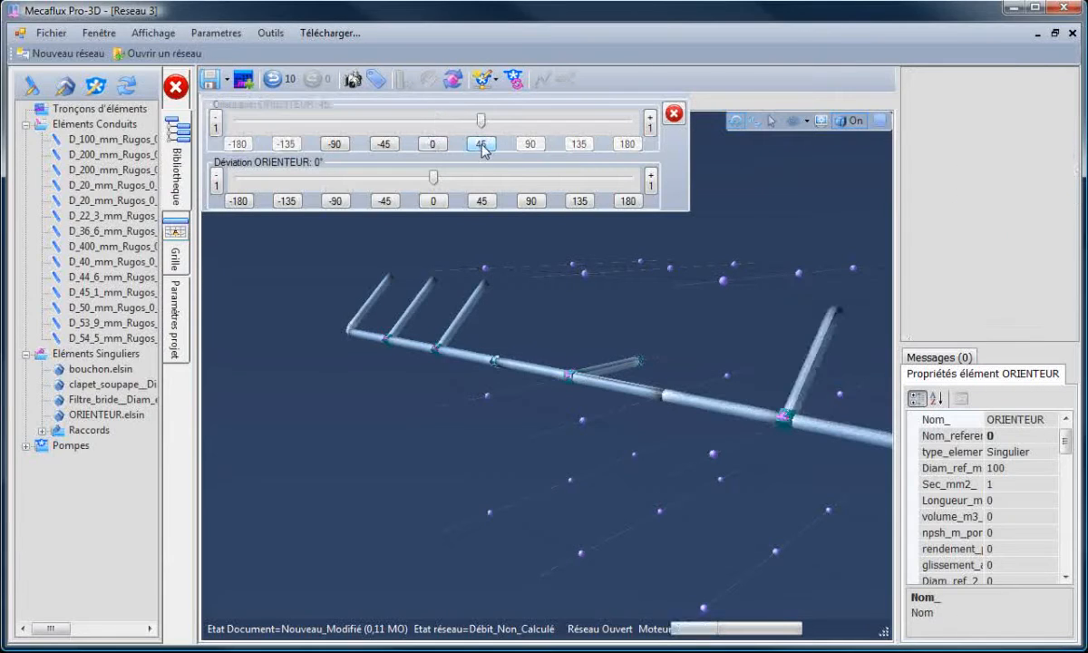
{"action": "left_click", "coordinate": [673, 113]}
- Insert a convergent cone with a 20 mm outlet diameter downstream of the ramp's end outlet pipe in Tronçon4
{"action": "left_click_drag", "start_coordinate": [609, 490], "coordinate": [694, 417]}
{"action": "left_click", "coordinate": [689, 428]}
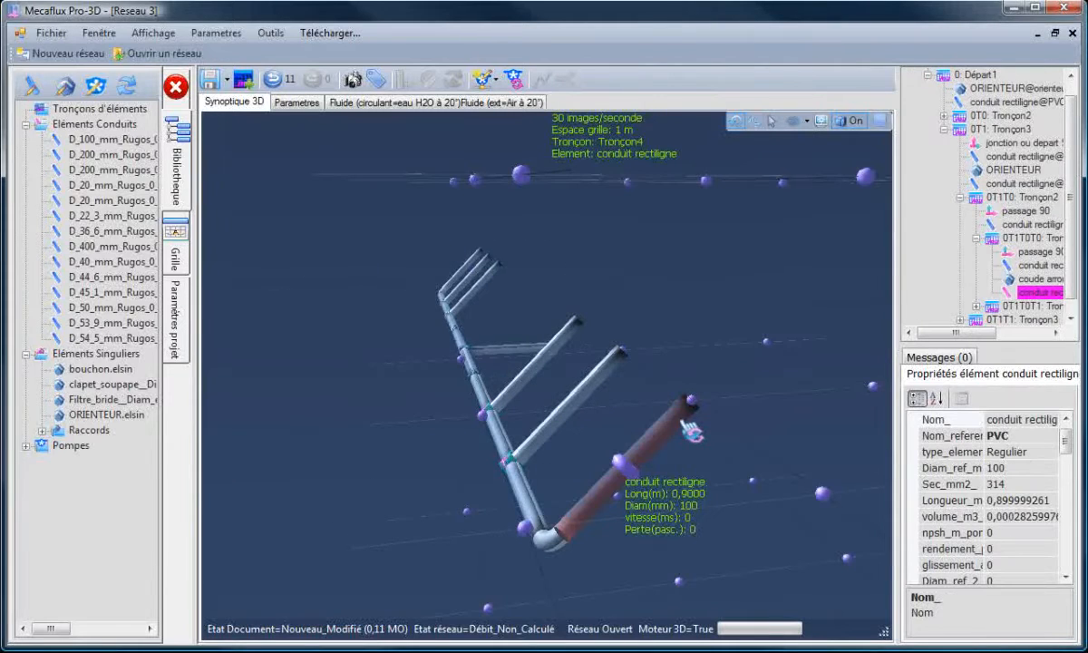
{"action": "right_click", "coordinate": [689, 430]}
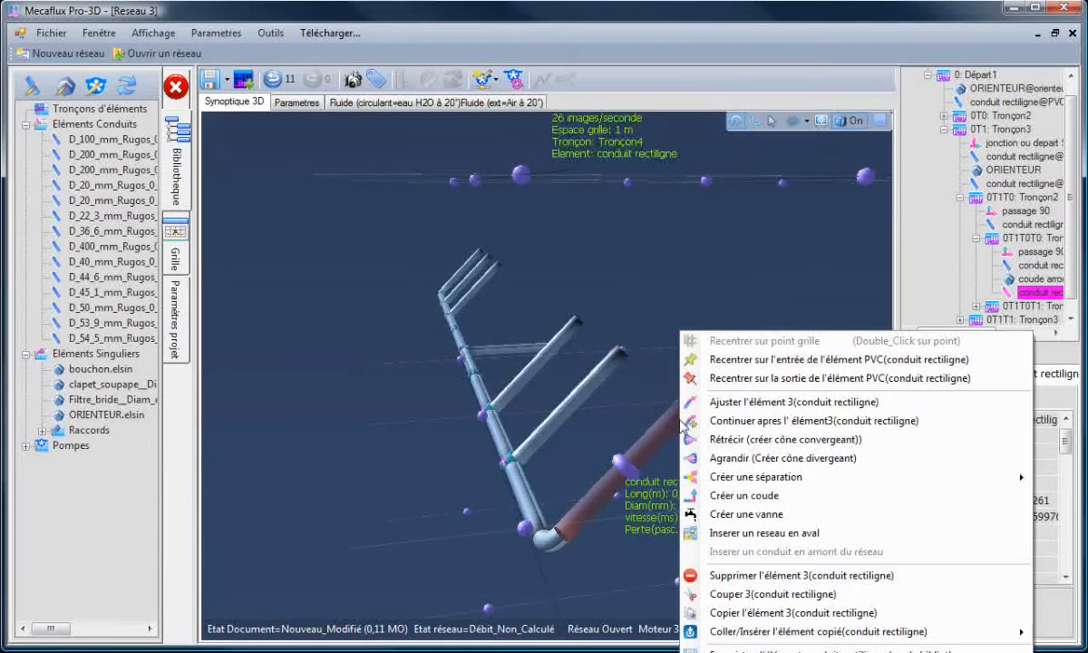
{"action": "left_click", "coordinate": [742, 440]}
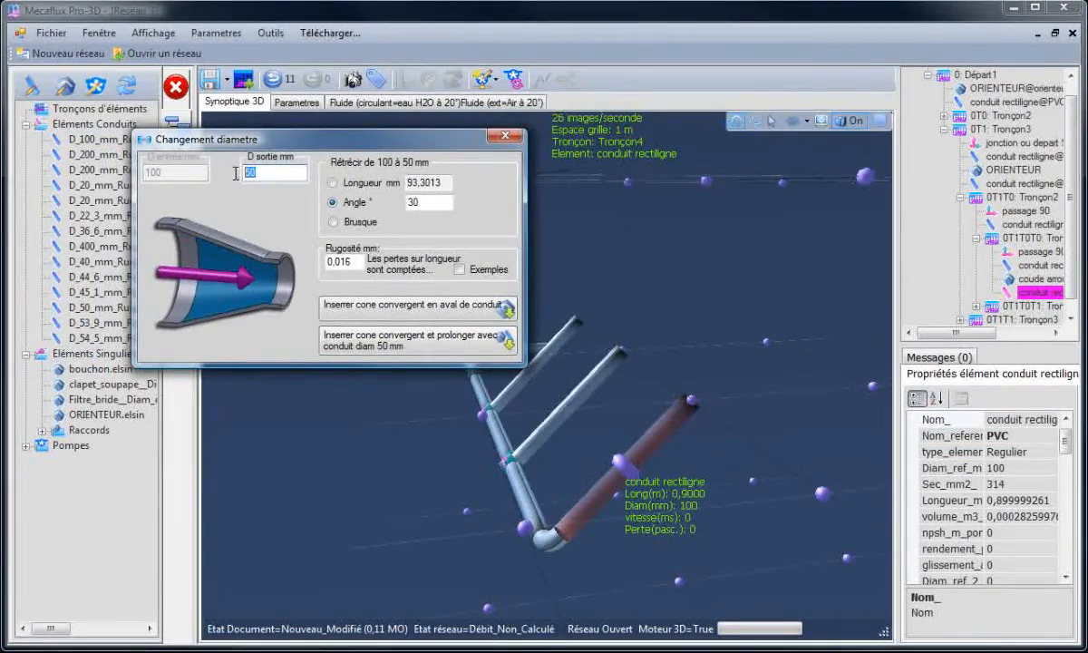
{"action": "type", "text": "20"}
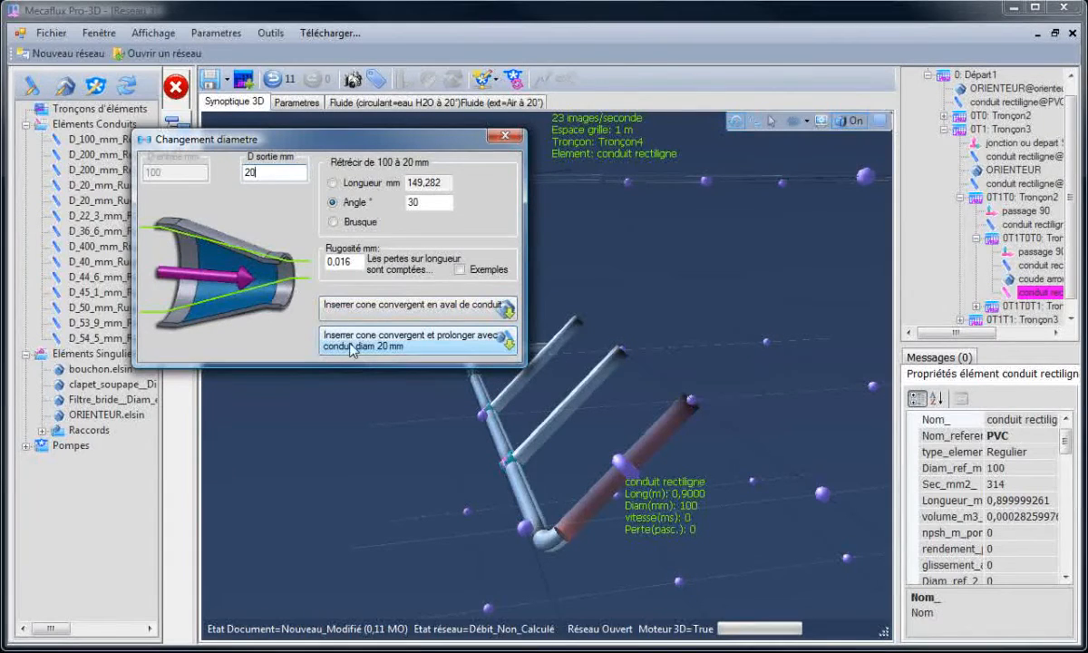
{"action": "left_click", "coordinate": [373, 311]}
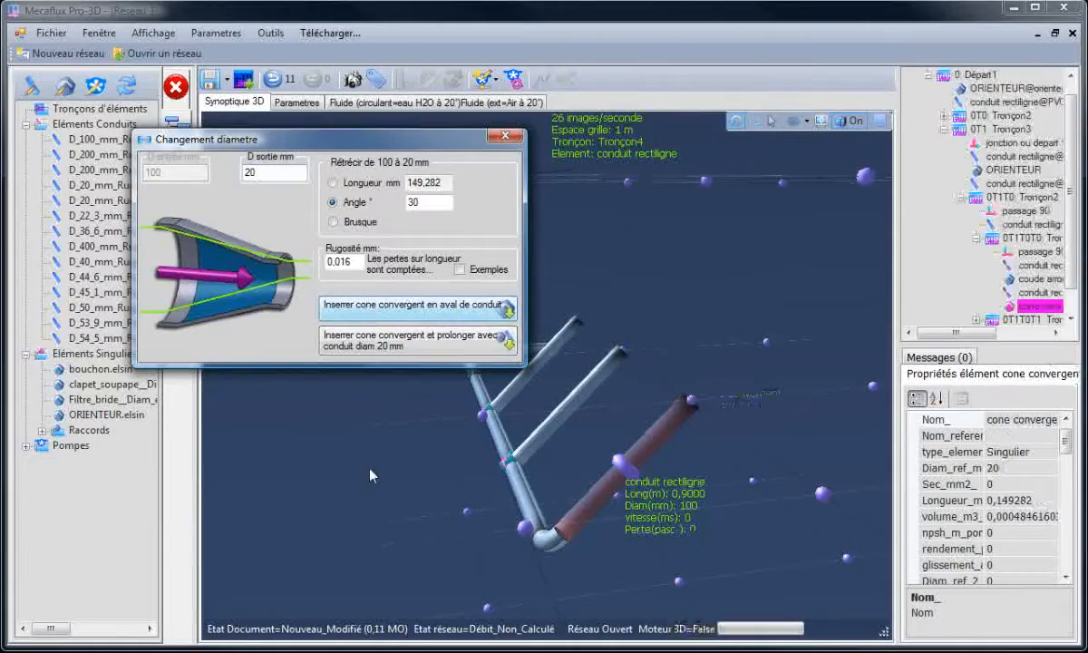
{"action": "left_click", "coordinate": [716, 517]}
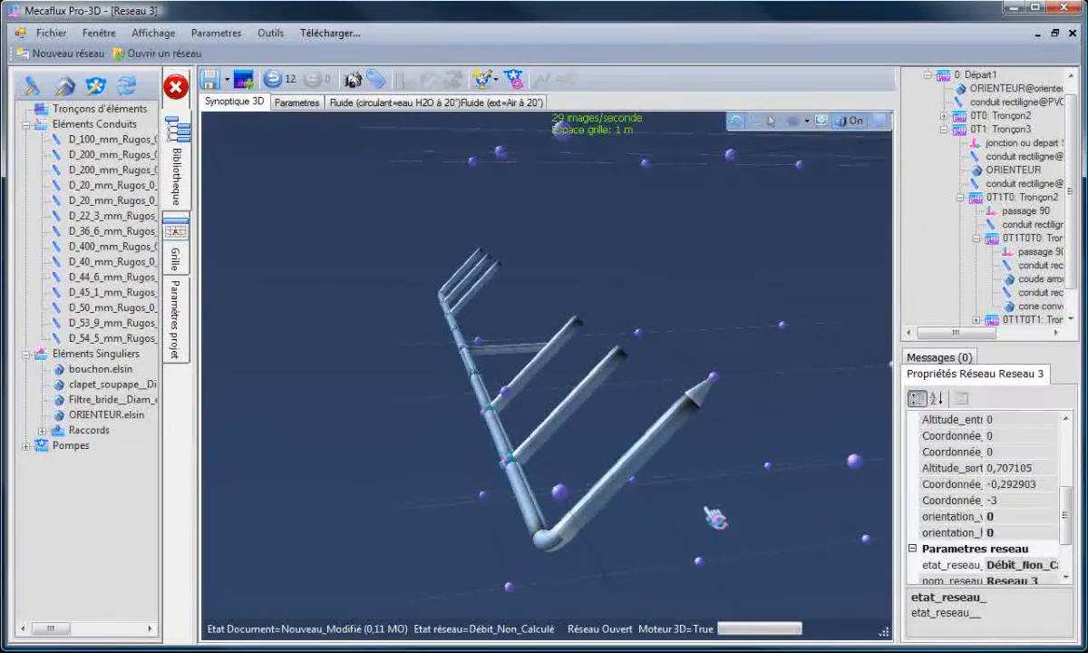
- Copy the convergent cone from Tronçon4 and paste it downstream of the straight outlet pipe in Tronçon5
{"action": "left_click", "coordinate": [713, 398]}
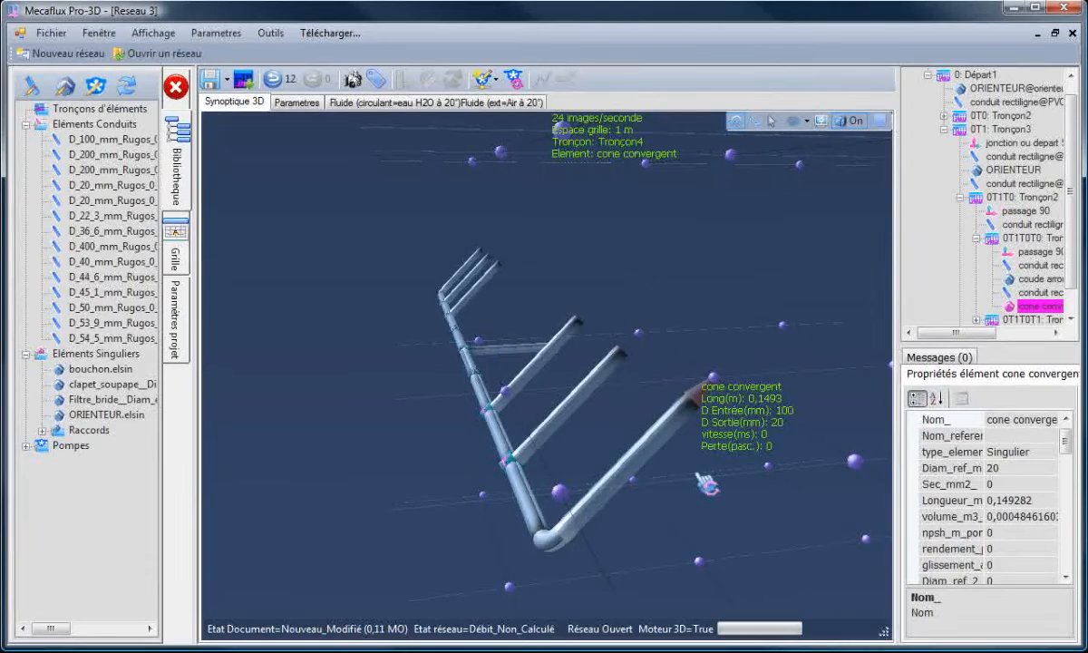
{"action": "right_click", "coordinate": [712, 381]}
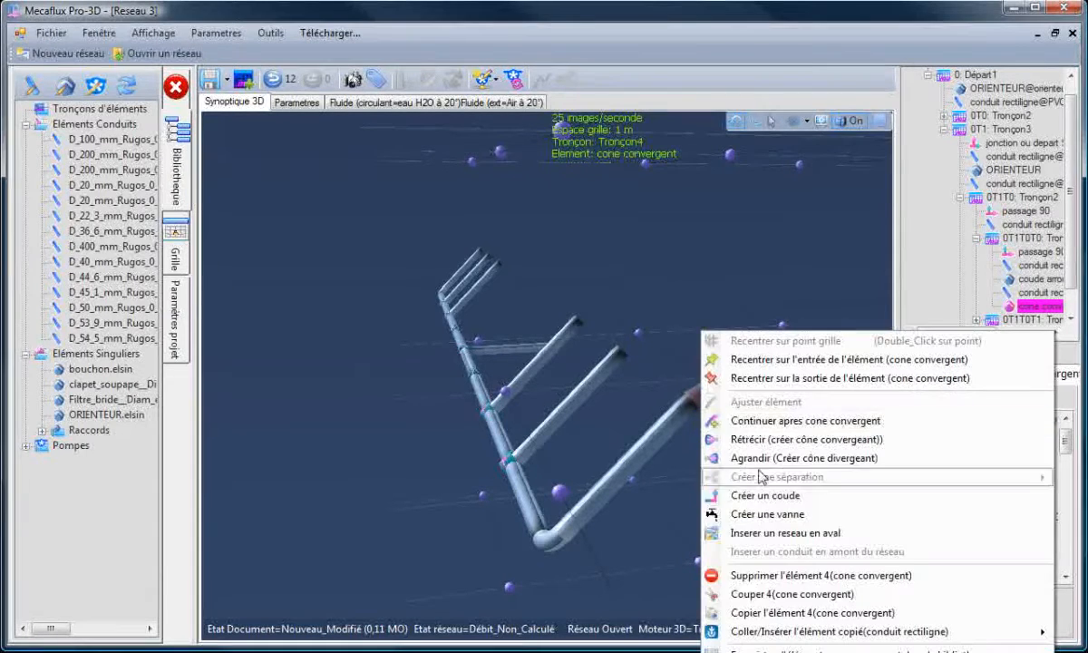
{"action": "left_click", "coordinate": [784, 613]}
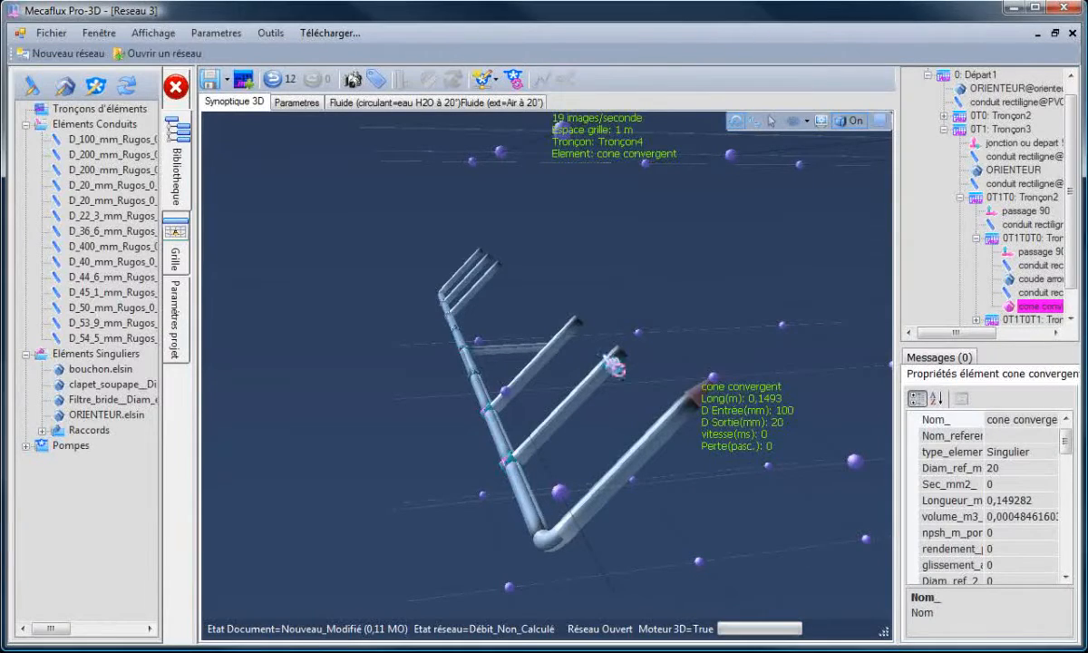
{"action": "left_click", "coordinate": [613, 369]}
{"action": "right_click", "coordinate": [624, 363]}
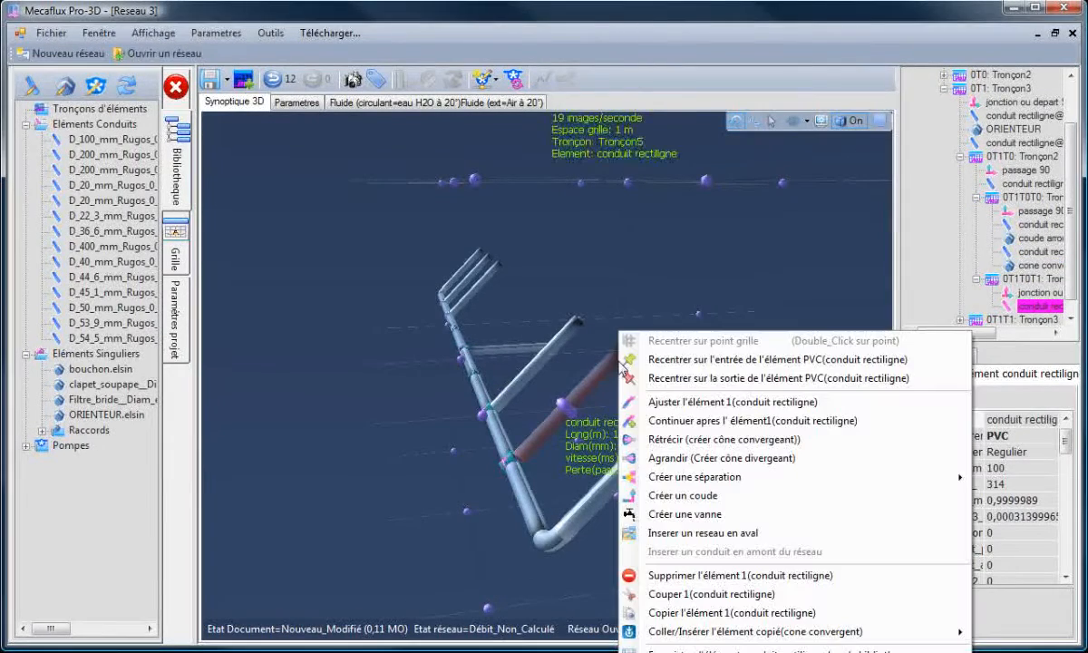
{"action": "mouse_move", "coordinate": [730, 635]}
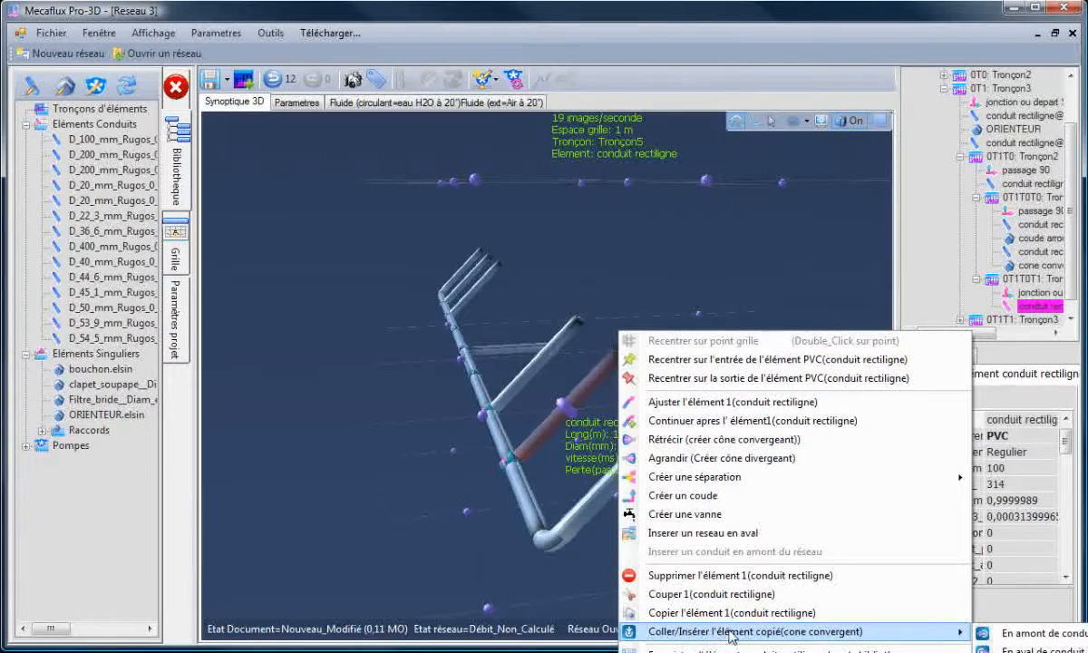
{"action": "left_click", "coordinate": [1034, 649]}
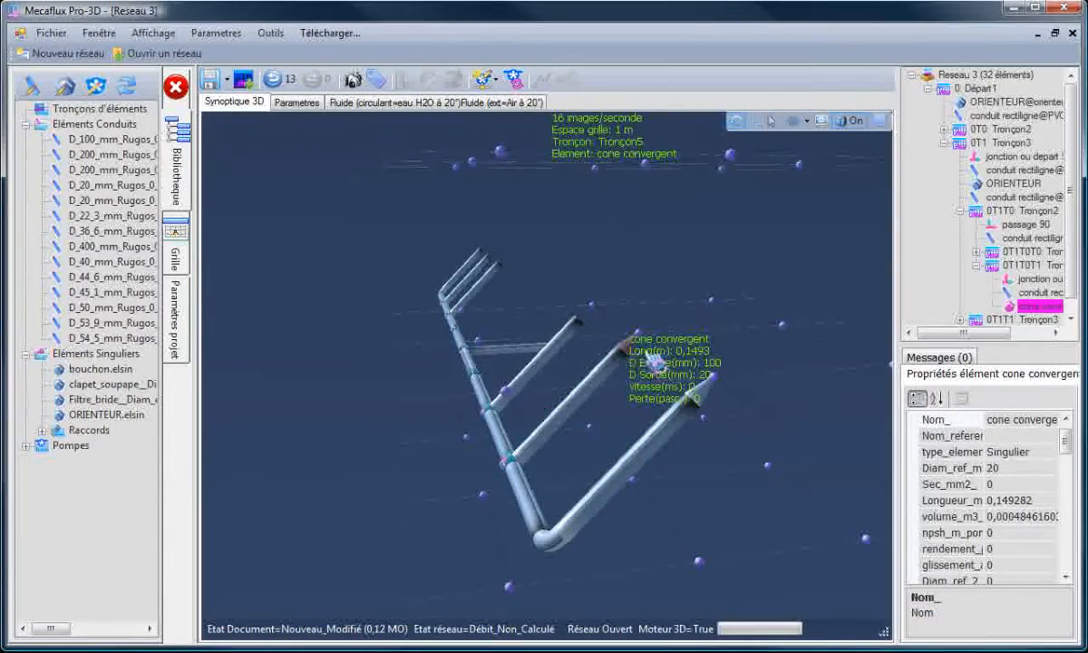
{"action": "left_click", "coordinate": [694, 327]}
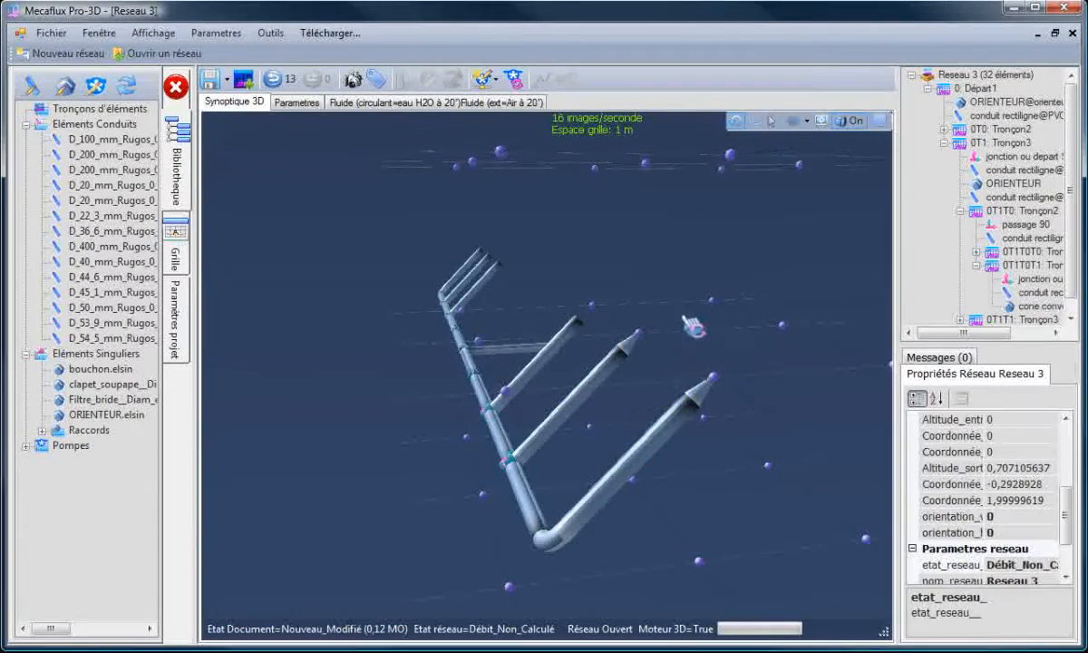
- Paste the copied convergent cone downstream of the same ramp's remaining open outlet pipe in Tronçon3
{"action": "left_click", "coordinate": [637, 349]}
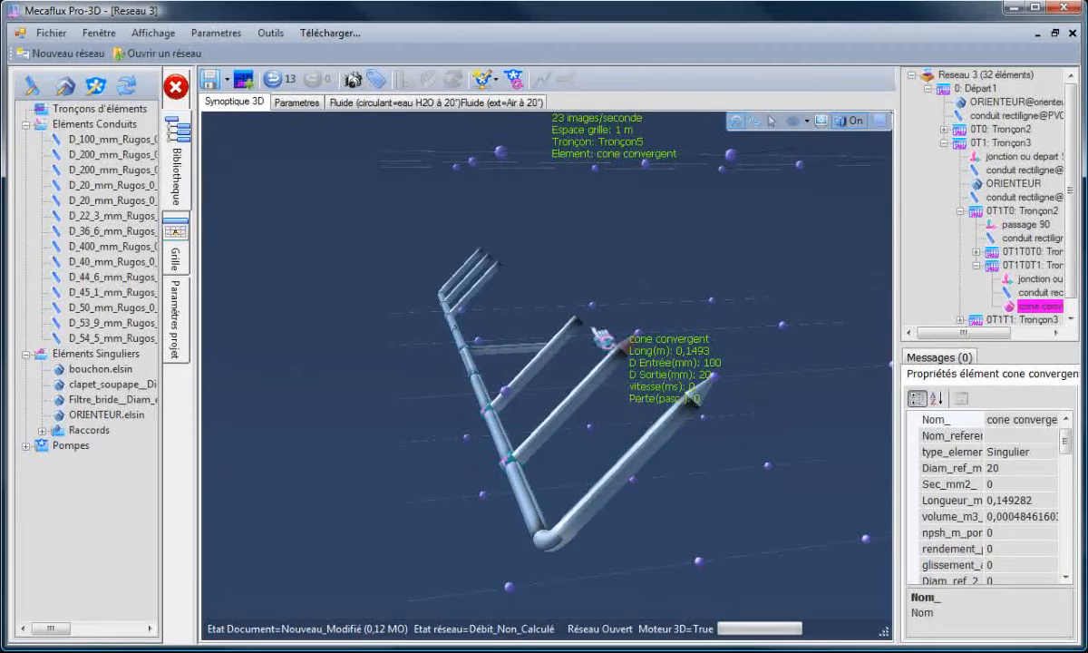
{"action": "left_click", "coordinate": [555, 345]}
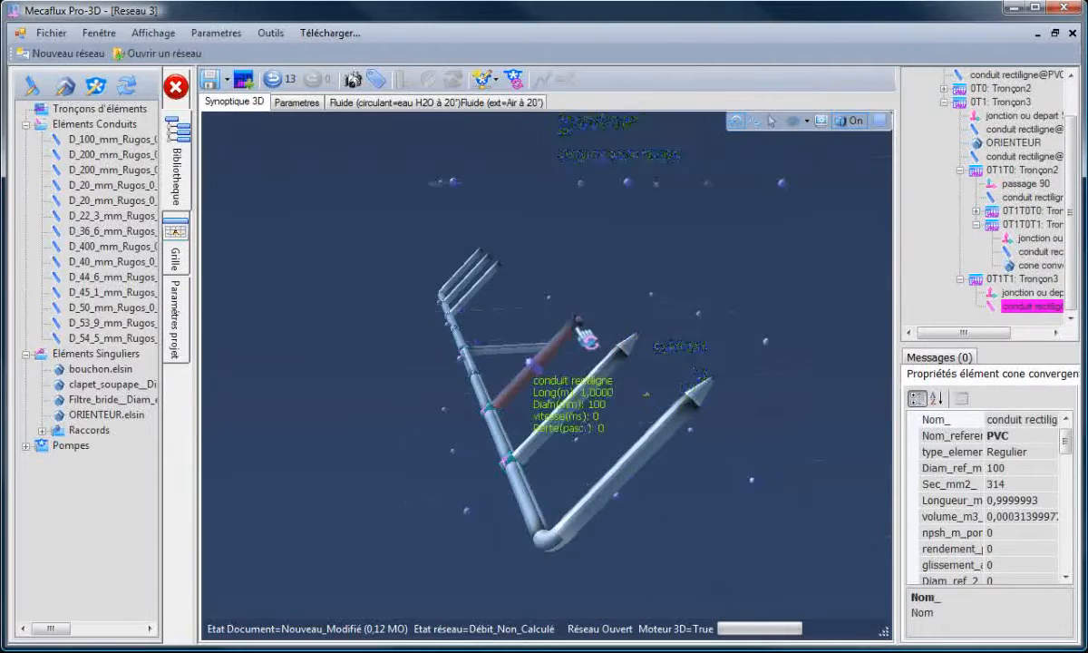
{"action": "left_click", "coordinate": [630, 296]}
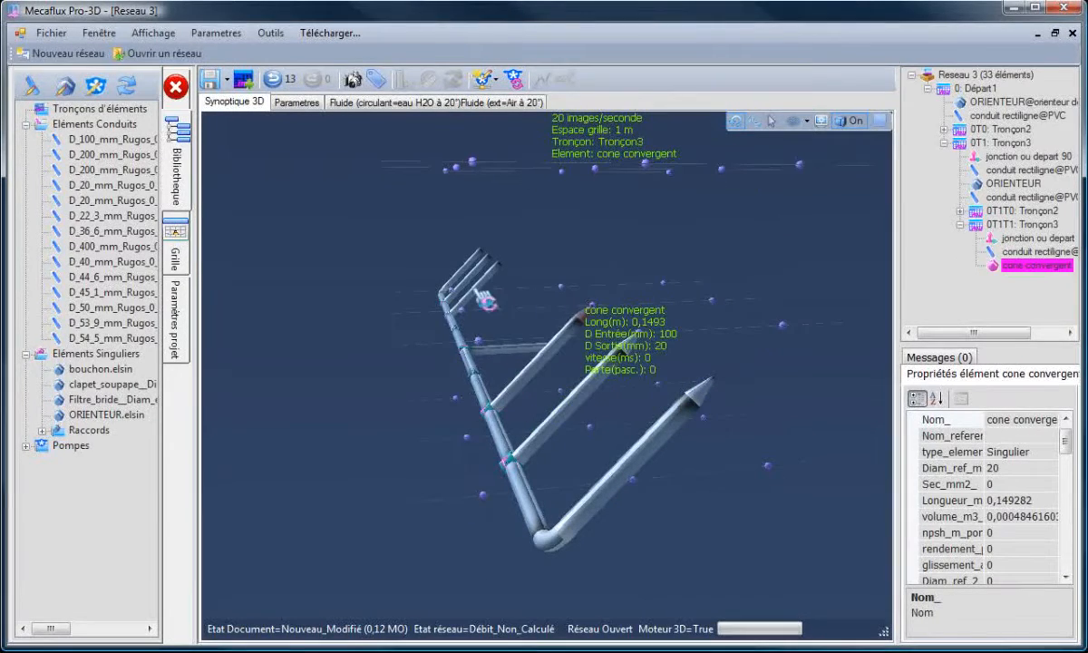
- Paste the copied convergent cone downstream of each of the three outlet pipes on the opposite ramp
{"action": "left_click", "coordinate": [498, 270]}
{"action": "left_click_drag", "start_coordinate": [416, 358], "coordinate": [440, 359]}
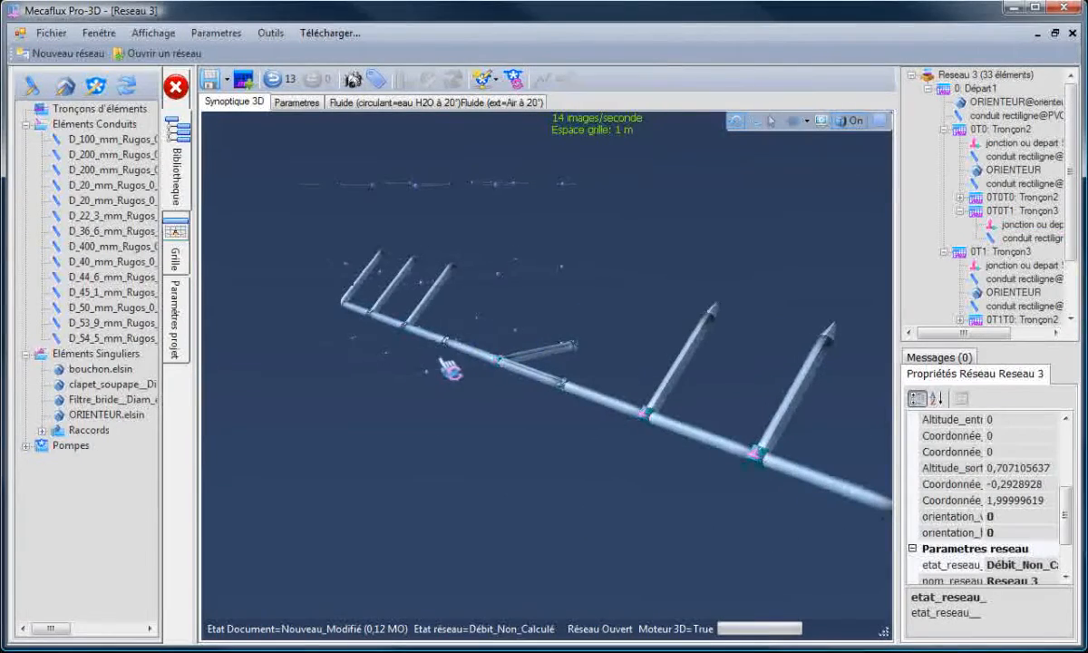
{"action": "left_click", "coordinate": [456, 281]}
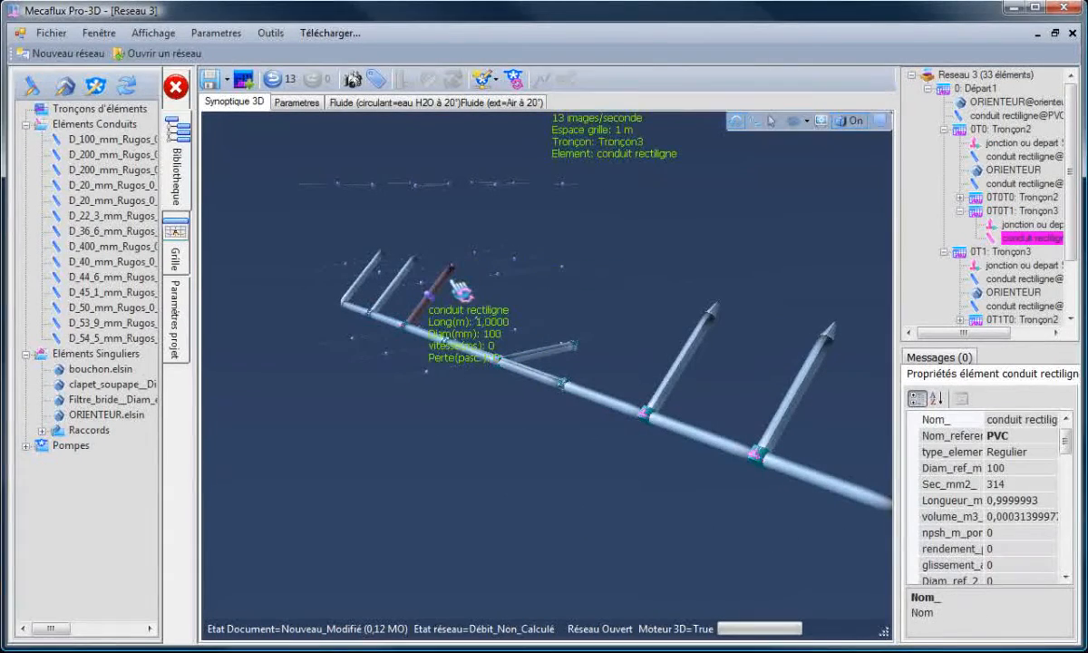
{"action": "left_click", "coordinate": [420, 277]}
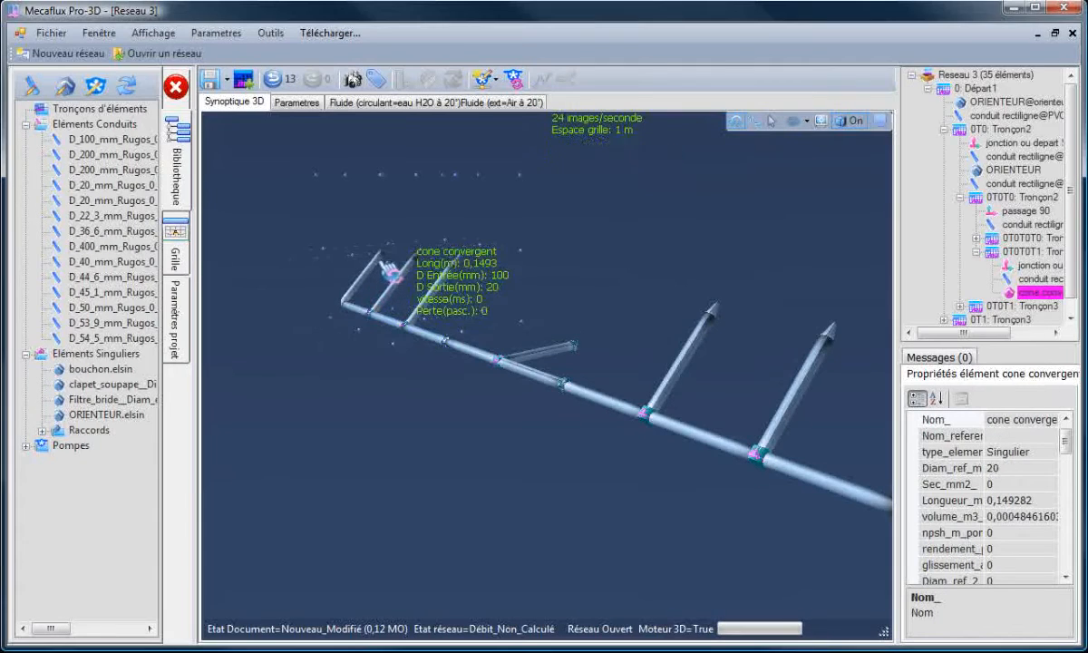
{"action": "left_click", "coordinate": [374, 262]}
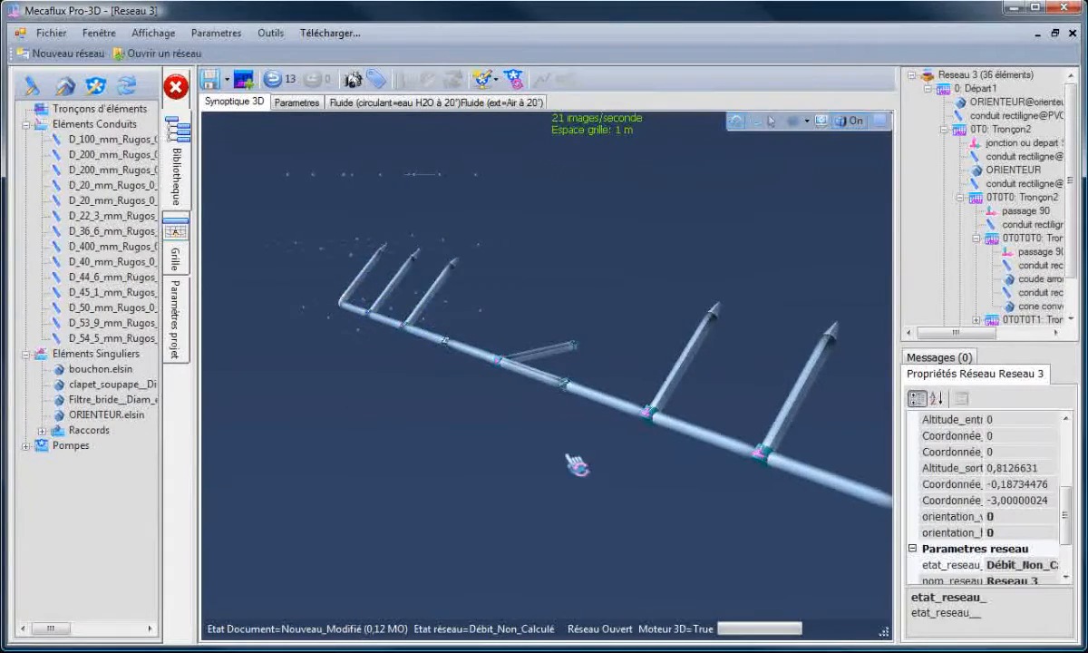
- Create a test generator delivering 10 m3/h at the network's start and calculate the flow
{"action": "mouse_move", "coordinate": [591, 471]}
{"action": "left_mouse_down"}
{"action": "mouse_move", "coordinate": [558, 479]}
{"action": "mouse_move", "coordinate": [580, 482]}
{"action": "left_mouse_up"}
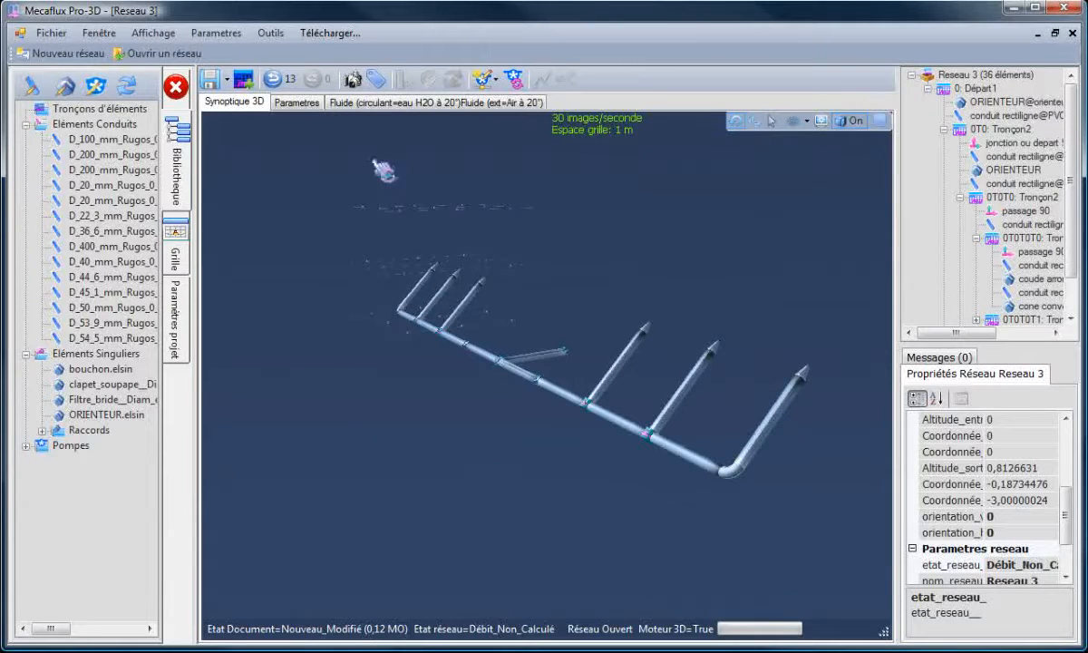
{"action": "left_click_drag", "start_coordinate": [607, 226], "coordinate": [607, 324]}
{"action": "left_click", "coordinate": [573, 351]}
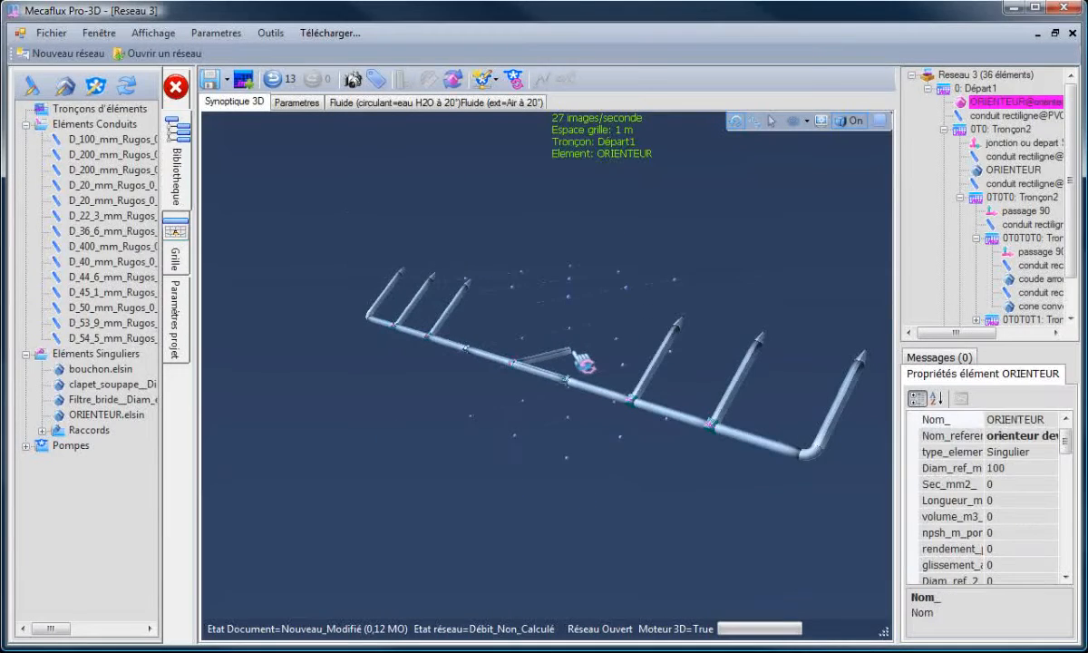
{"action": "left_click_drag", "start_coordinate": [498, 413], "coordinate": [583, 253]}
{"action": "left_click", "coordinate": [485, 81]}
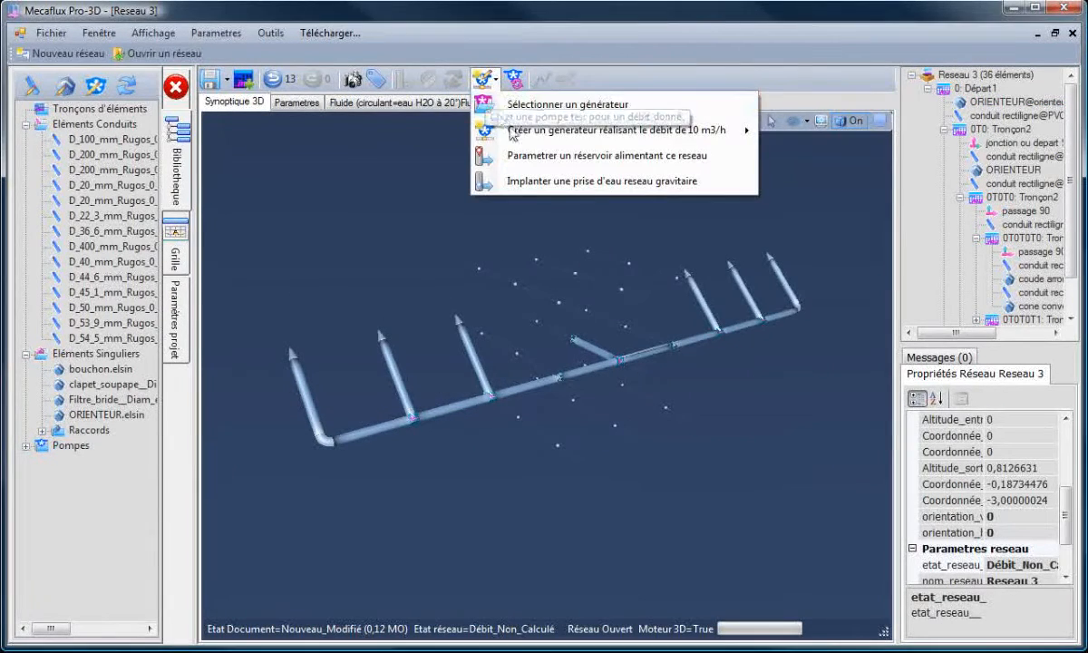
{"action": "mouse_move", "coordinate": [533, 143]}
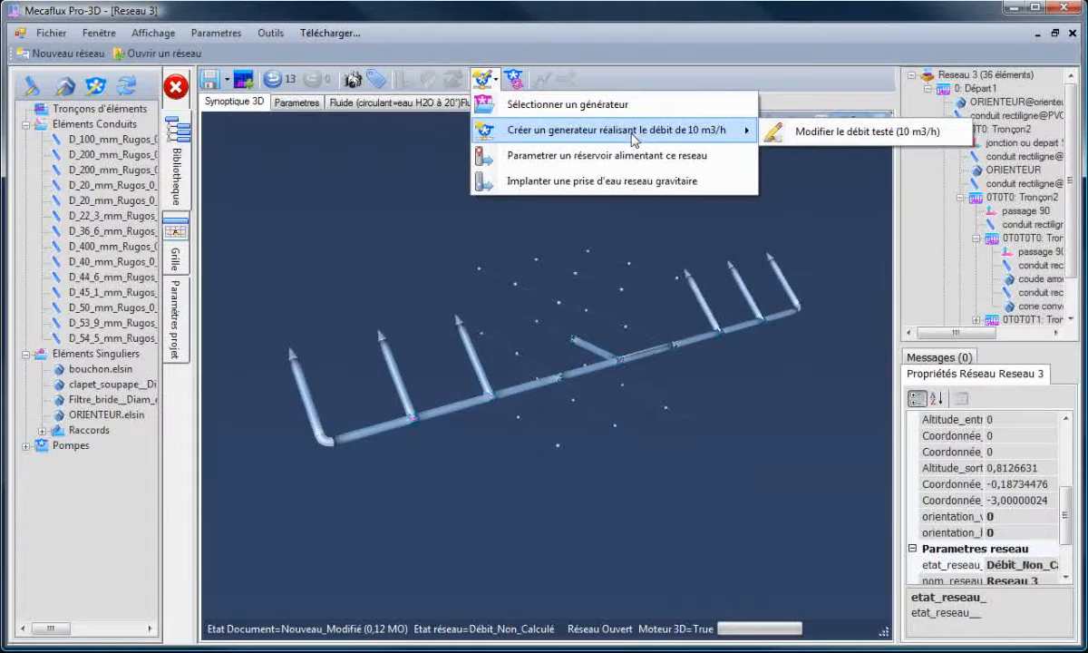
{"action": "left_click", "coordinate": [555, 139]}
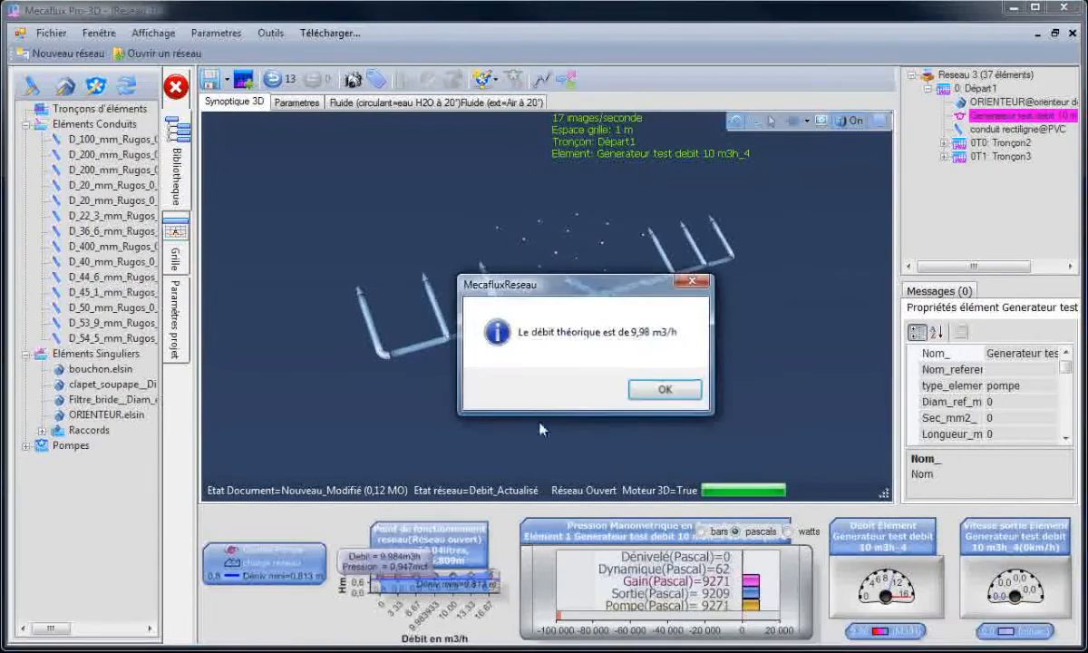
{"action": "left_click", "coordinate": [673, 391]}
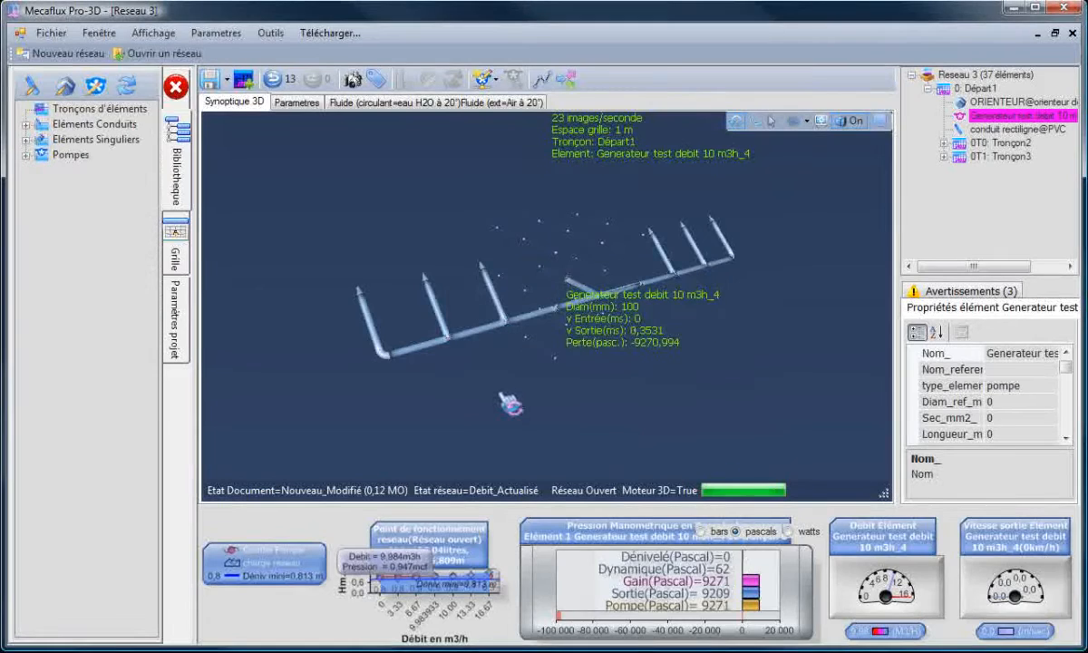
- Hide the element library and run the trajectory test on the network with 1000 particles
{"action": "left_click_drag", "start_coordinate": [501, 393], "coordinate": [391, 330]}
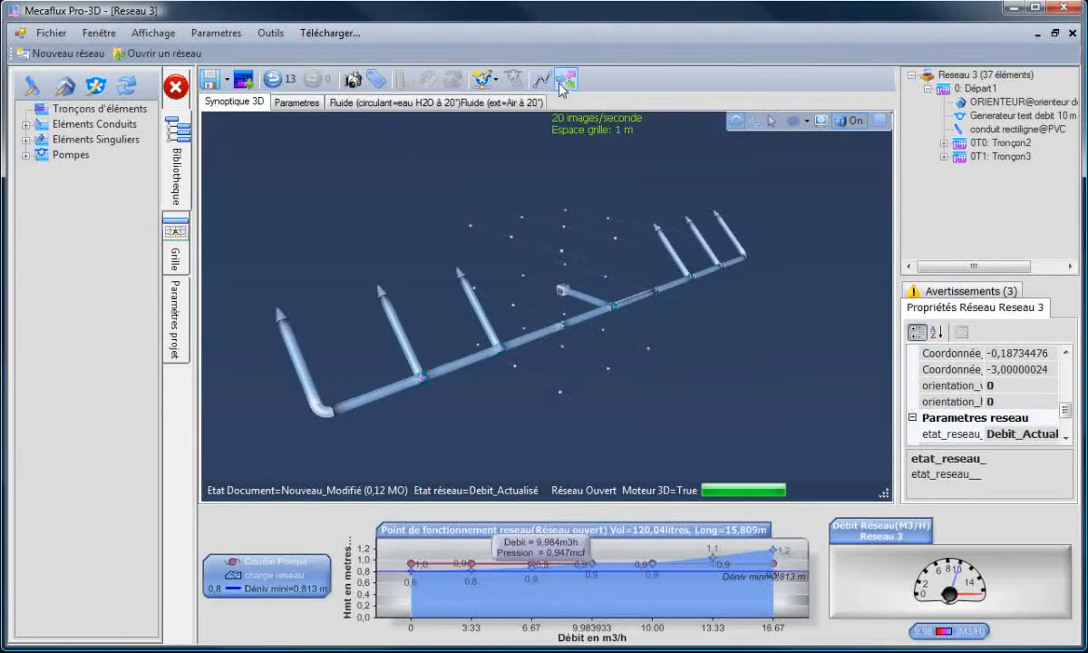
{"action": "left_click", "coordinate": [177, 87]}
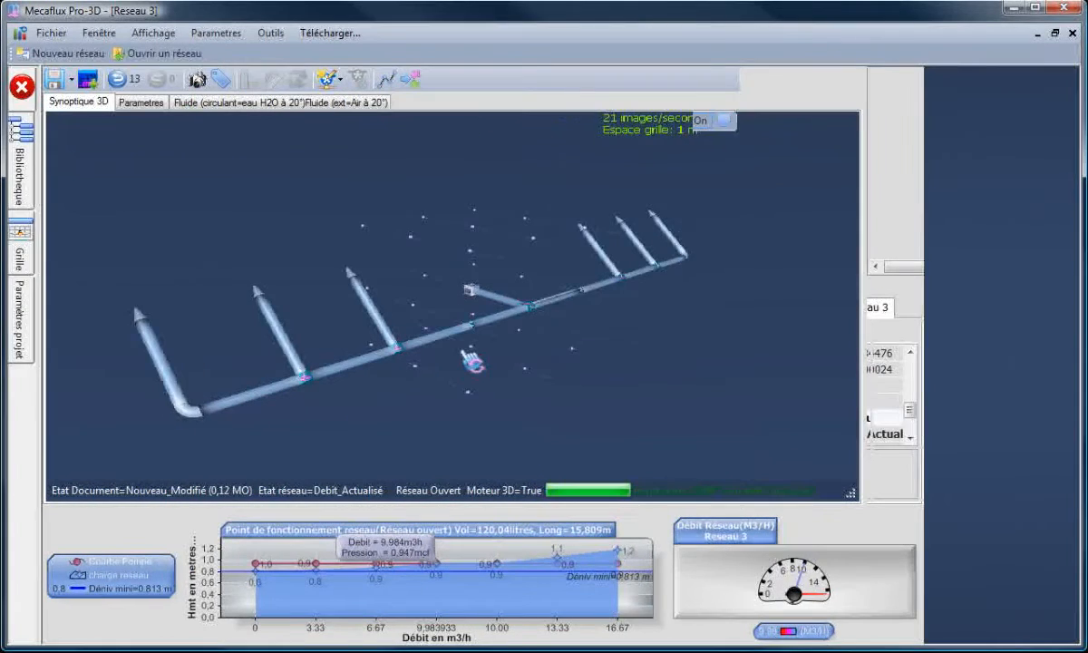
{"action": "mouse_move", "coordinate": [728, 408]}
{"action": "left_mouse_down"}
{"action": "mouse_move", "coordinate": [742, 405]}
{"action": "mouse_move", "coordinate": [734, 410]}
{"action": "left_mouse_up"}
{"action": "left_click", "coordinate": [409, 83]}
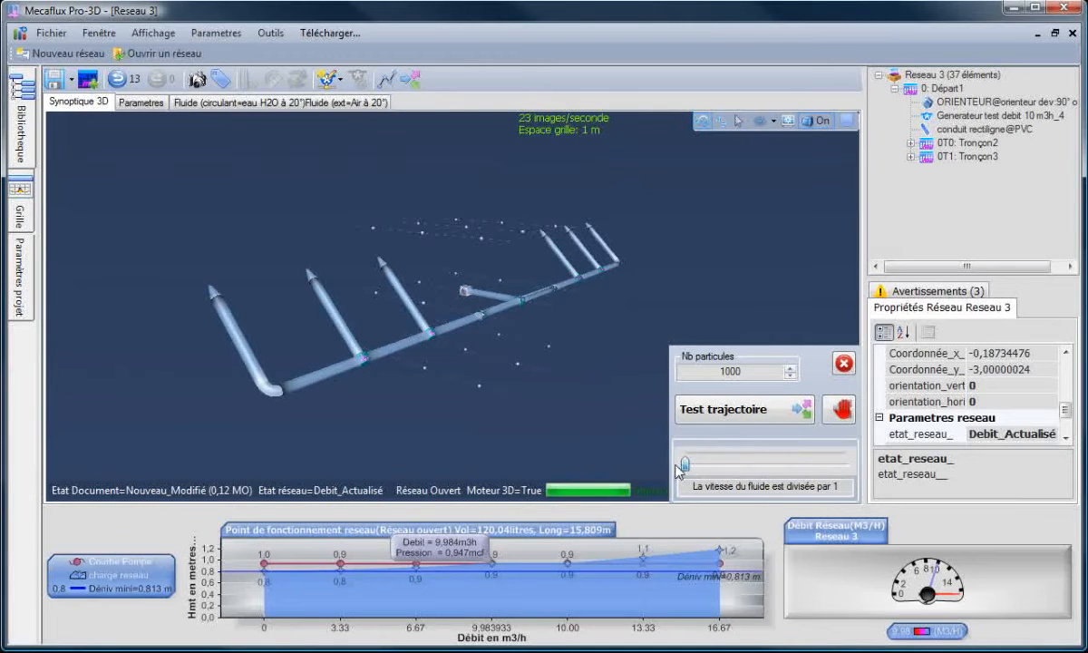
{"action": "left_click", "coordinate": [743, 412]}
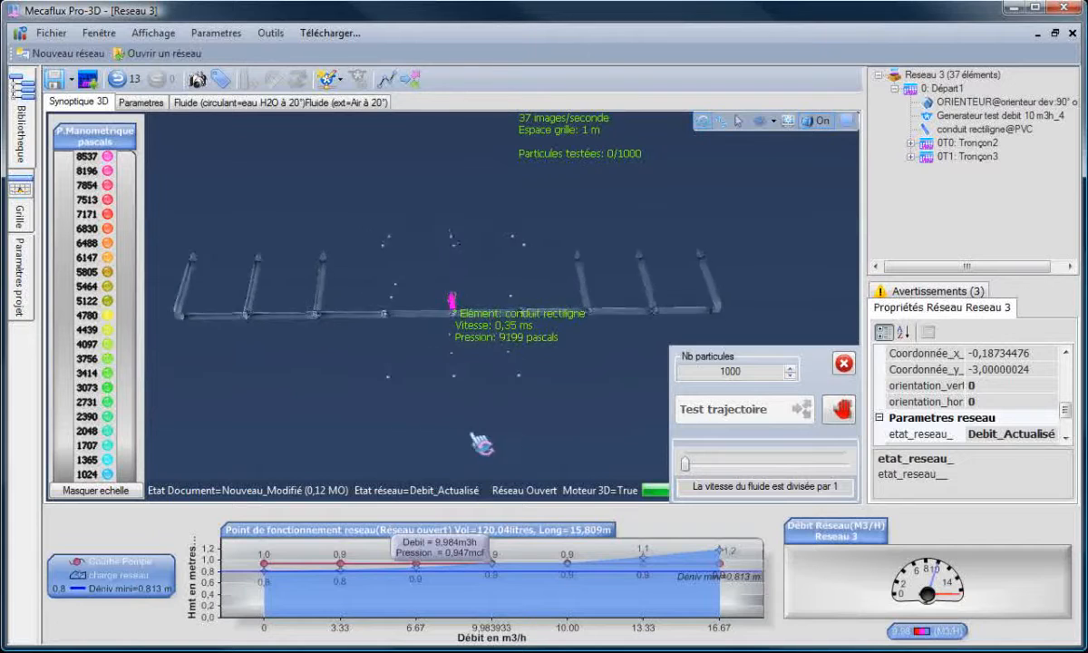
- Examine the particles' paths and pressure colours from the inlet tee through both ramps to their outlets
{"action": "left_click_drag", "start_coordinate": [493, 444], "coordinate": [690, 467]}
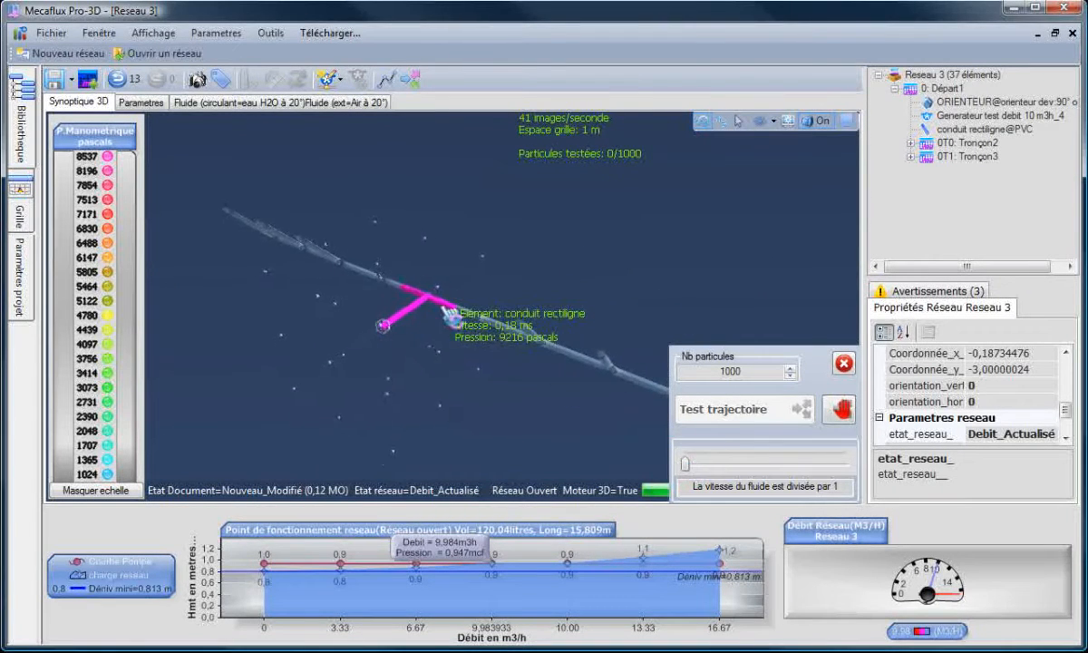
{"action": "scroll", "coordinate": [451, 315], "scroll_direction": "up", "scroll_amount": 10}
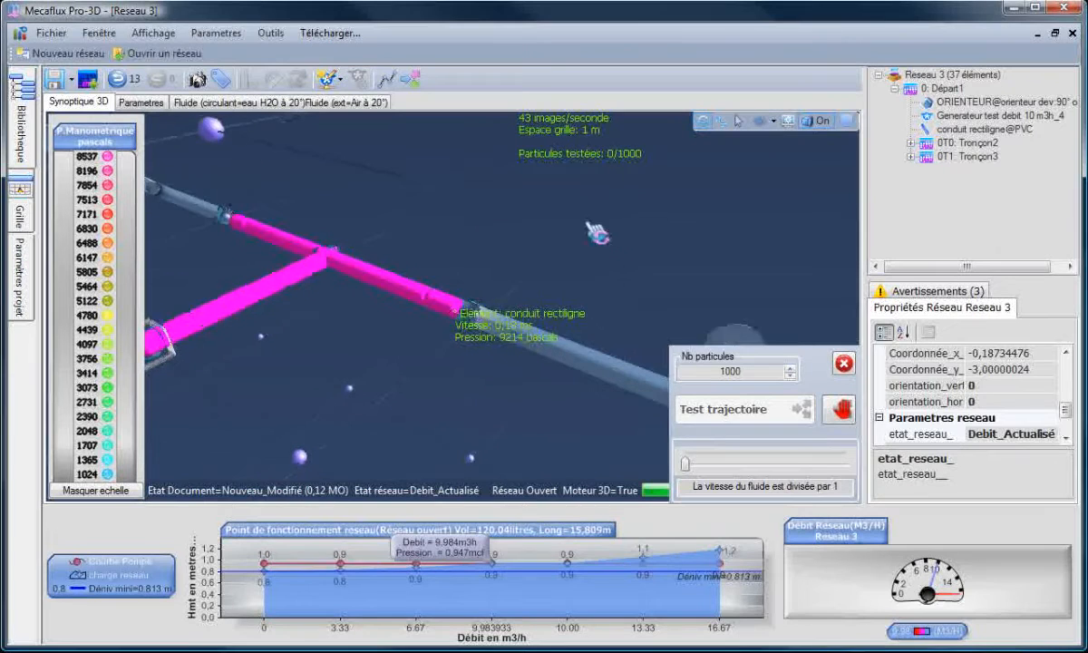
{"action": "left_click_drag", "start_coordinate": [599, 234], "coordinate": [490, 381]}
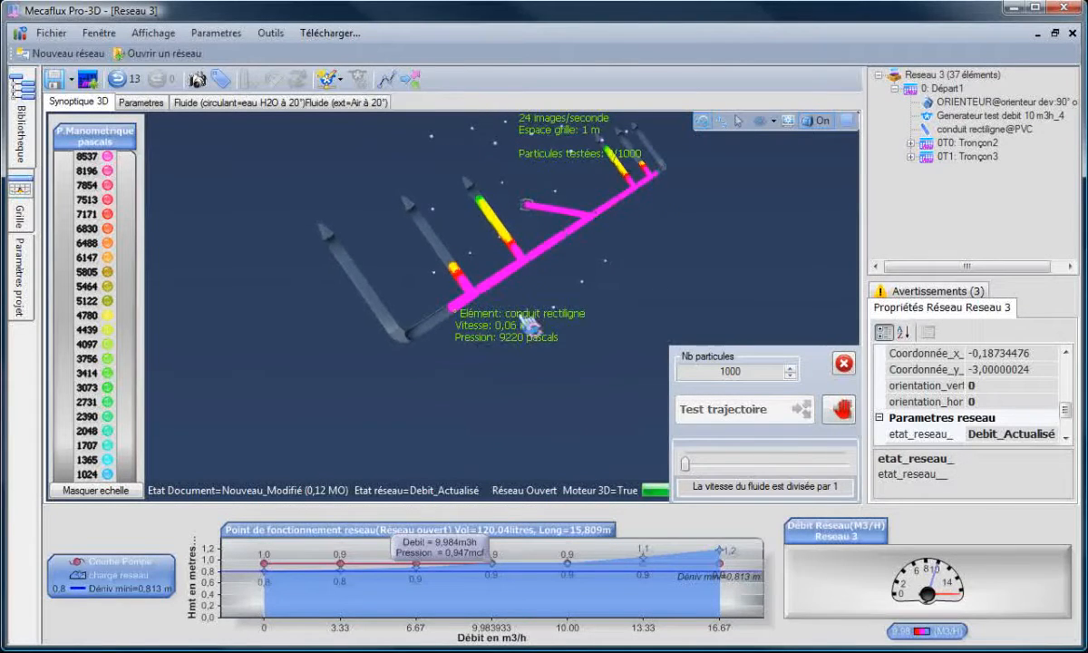
{"action": "left_click_drag", "start_coordinate": [460, 328], "coordinate": [664, 172]}
{"action": "left_click_drag", "start_coordinate": [632, 251], "coordinate": [607, 256]}
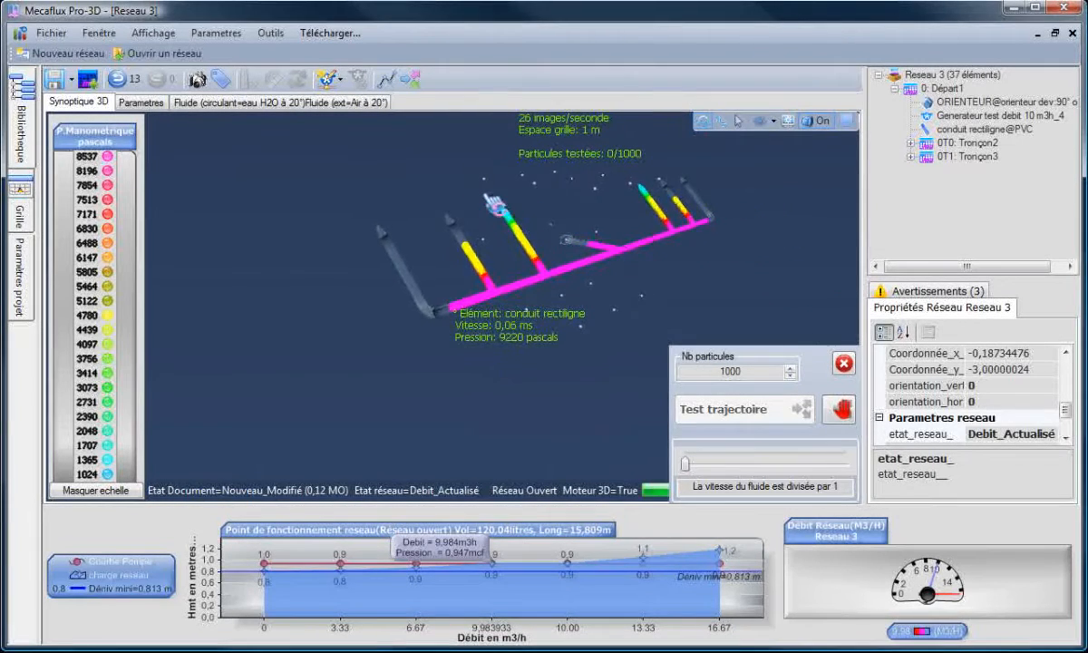
{"action": "left_click_drag", "start_coordinate": [494, 204], "coordinate": [637, 432]}
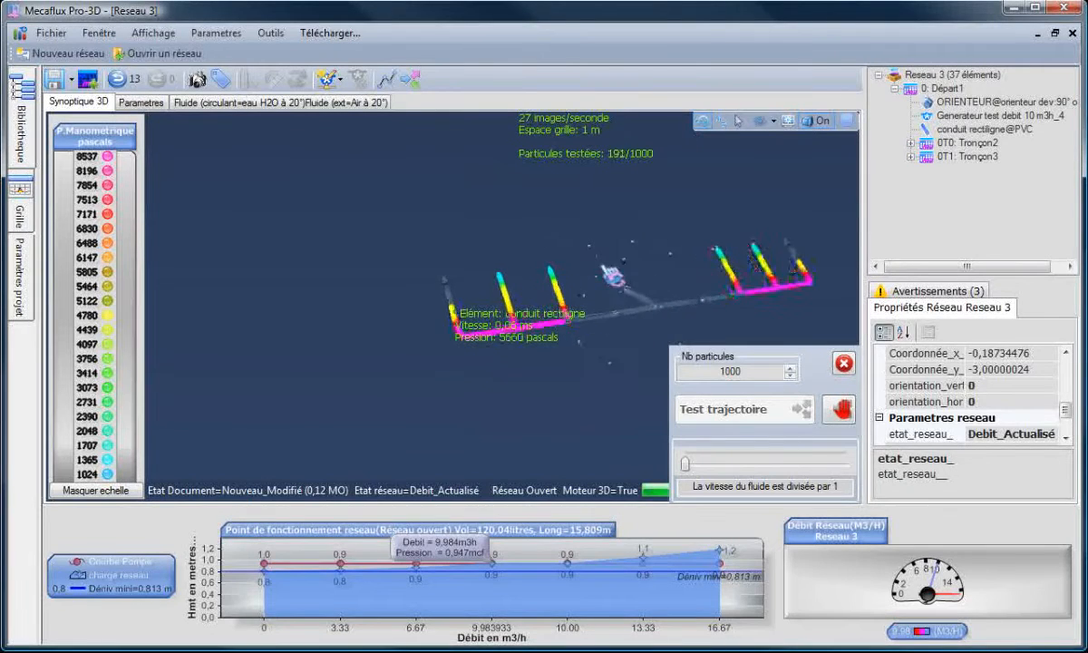
{"action": "left_click_drag", "start_coordinate": [479, 394], "coordinate": [517, 399]}
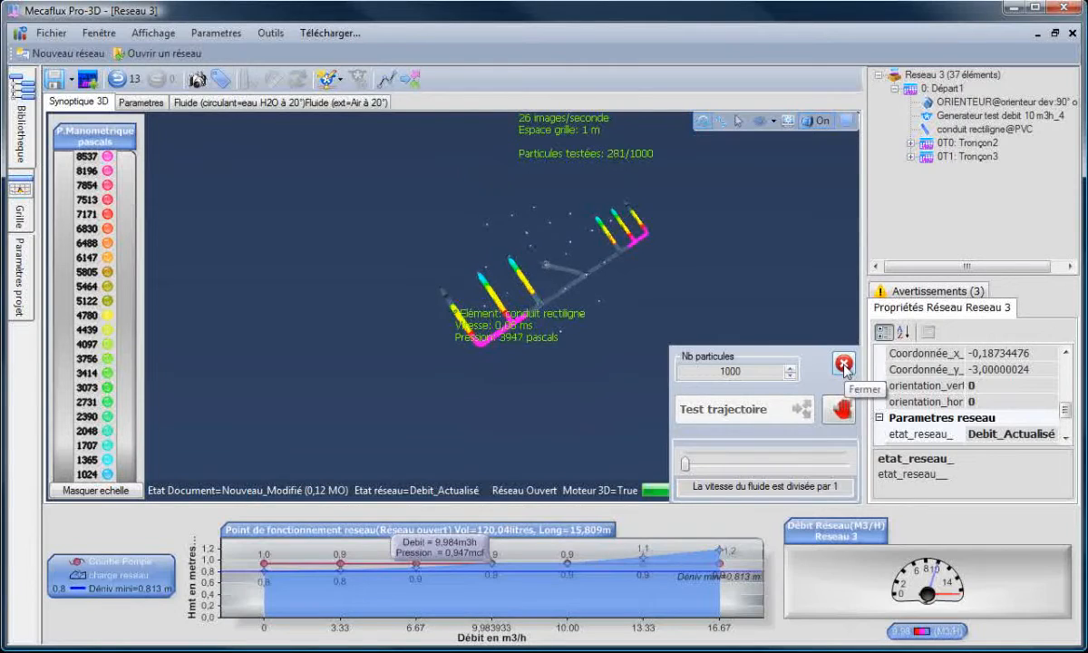
{"action": "scroll", "coordinate": [615, 316], "scroll_direction": "up", "scroll_amount": 6}
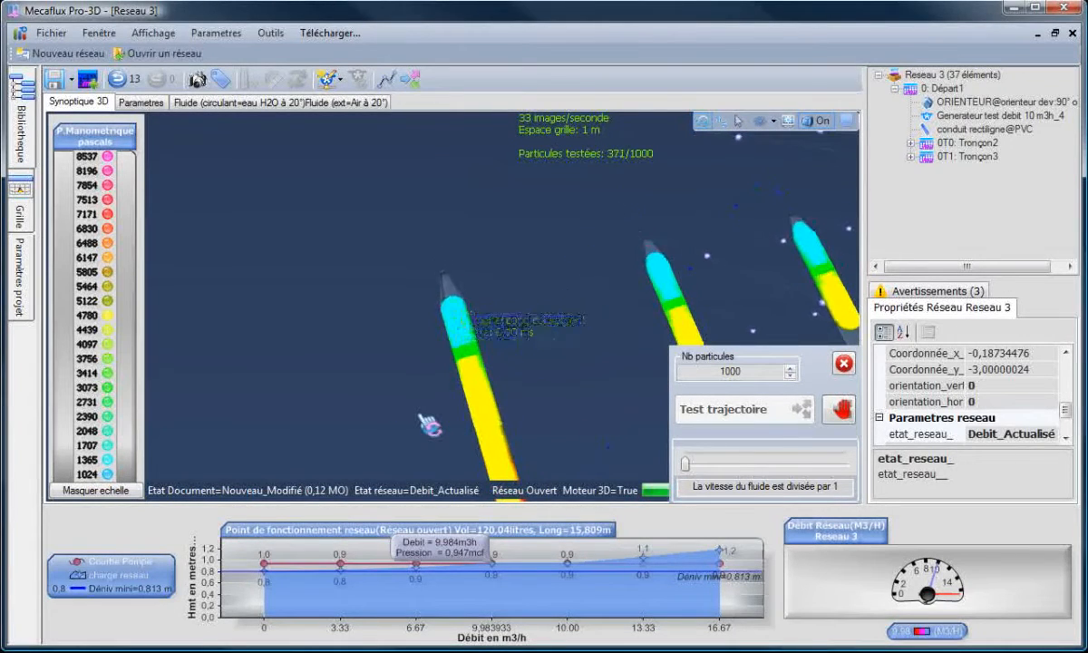
{"action": "left_click_drag", "start_coordinate": [418, 412], "coordinate": [597, 409]}
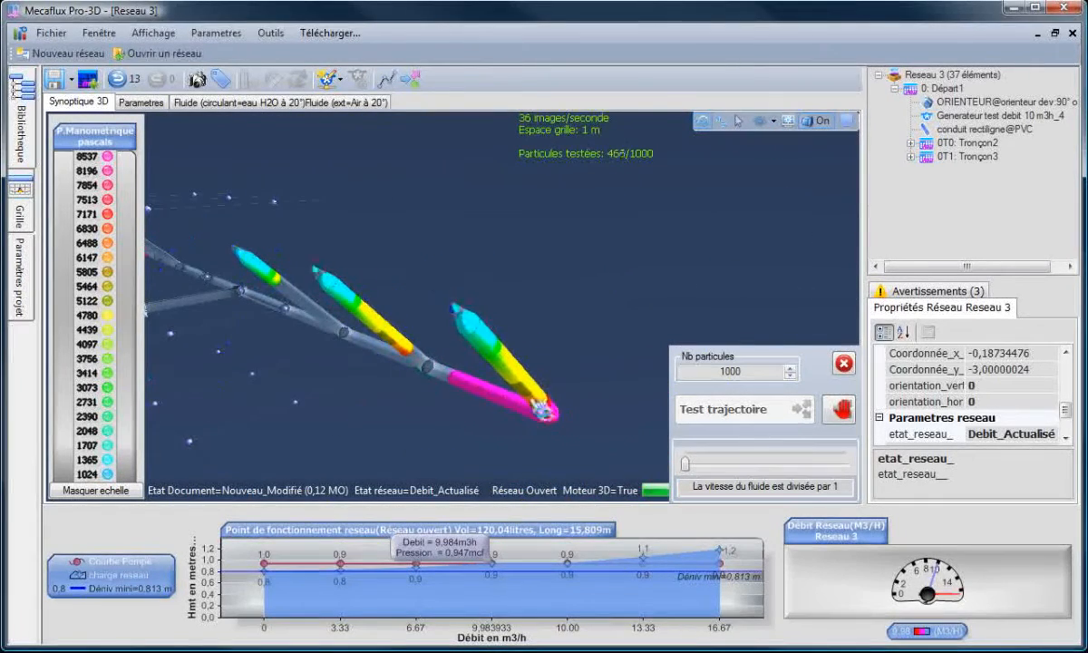
- Slow the particle animation by dividing the fluid speed by 26.5 and inspect the flow through the outlet cones
{"action": "scroll", "coordinate": [544, 411], "scroll_direction": "up", "scroll_amount": 5}
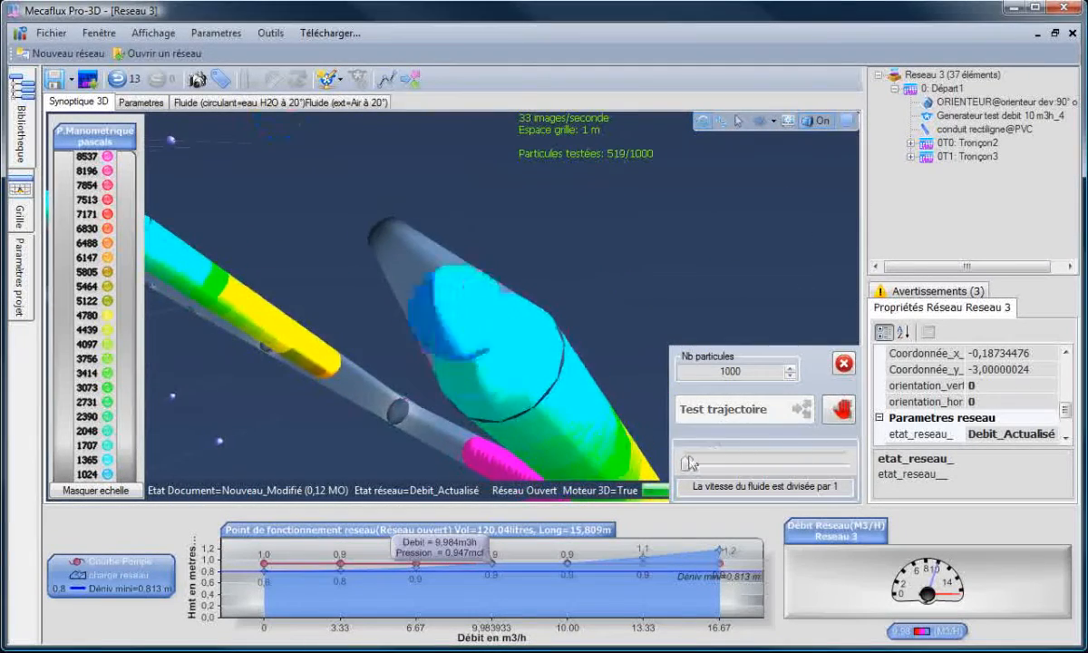
{"action": "left_click_drag", "start_coordinate": [691, 464], "coordinate": [772, 467]}
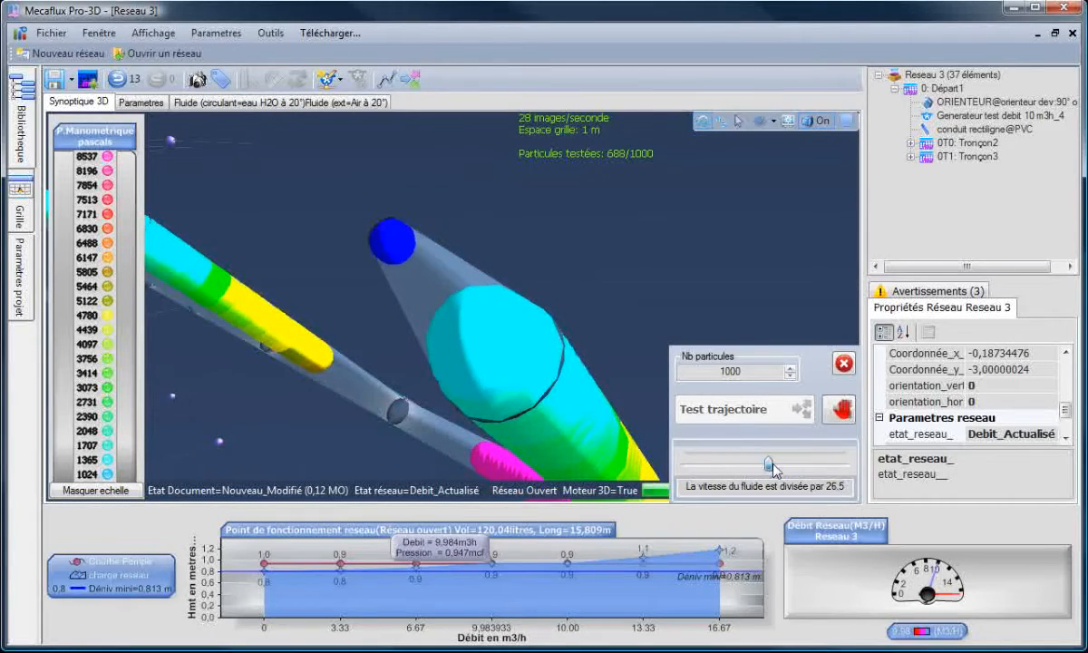
{"action": "left_click_drag", "start_coordinate": [299, 430], "coordinate": [412, 423]}
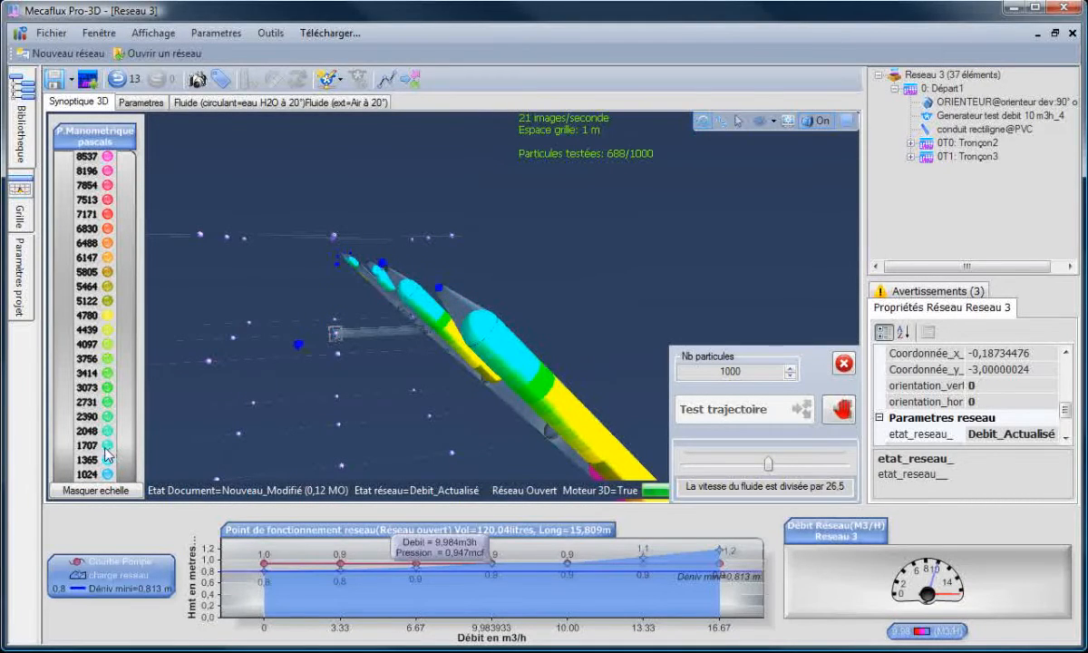
- Check the pressure, flow and outlet velocity readings of the convergent cones ending Tronçon4 and Tronçon5
{"action": "left_click_drag", "start_coordinate": [318, 356], "coordinate": [195, 439]}
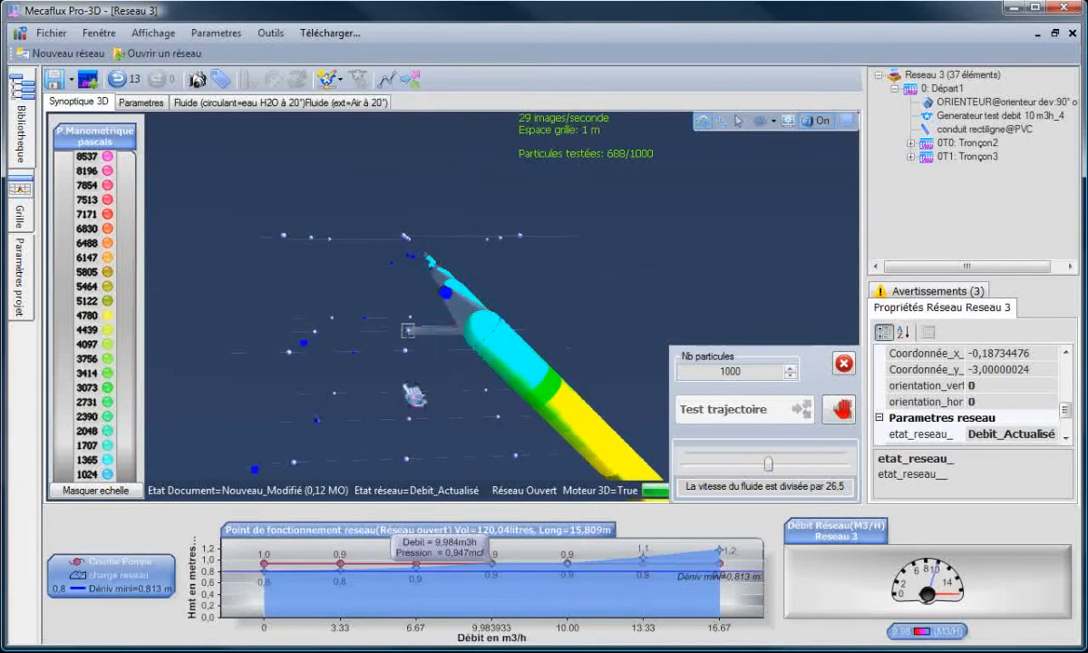
{"action": "left_click_drag", "start_coordinate": [415, 395], "coordinate": [451, 364]}
{"action": "left_click", "coordinate": [468, 319]}
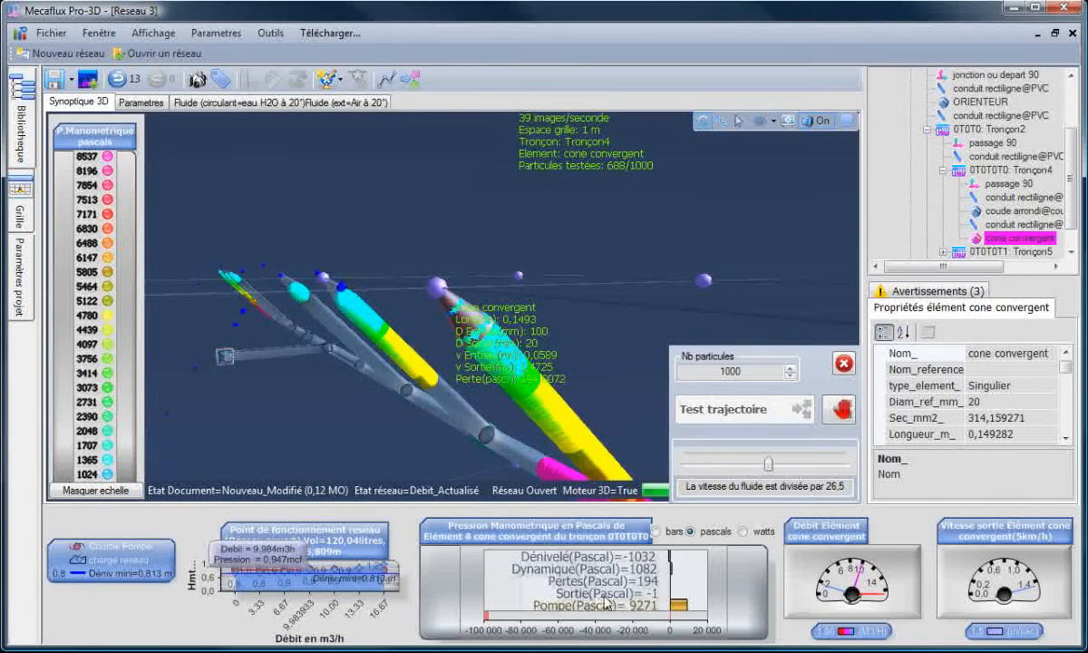
{"action": "left_click", "coordinate": [330, 299]}
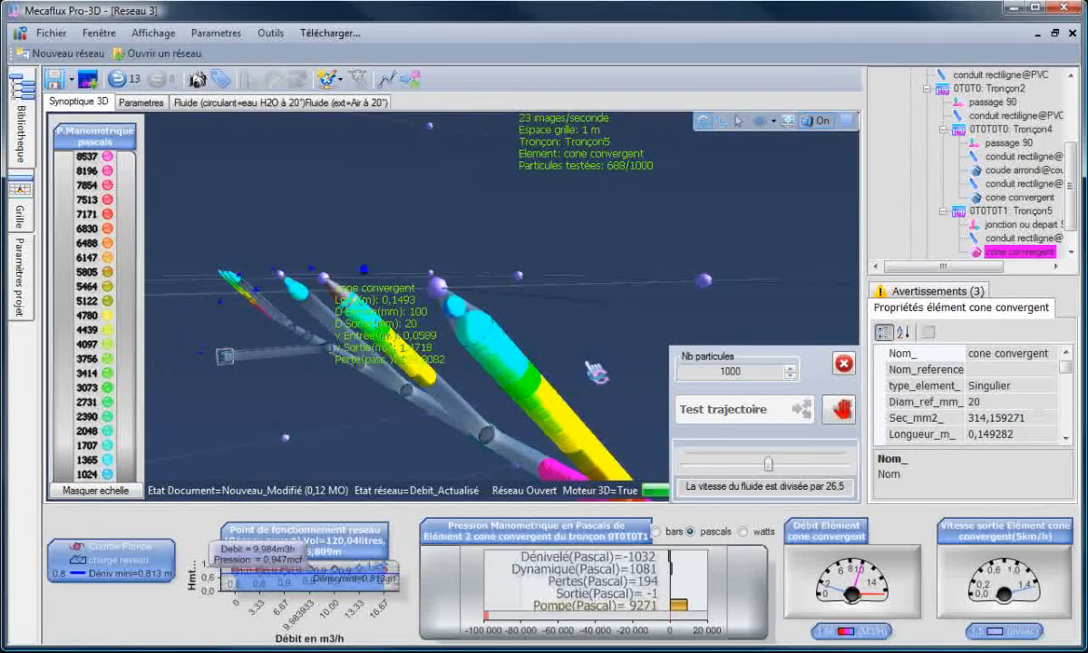
{"action": "mouse_move", "coordinate": [591, 367]}
{"action": "left_mouse_down"}
{"action": "mouse_move", "coordinate": [508, 377]}
{"action": "mouse_move", "coordinate": [557, 426]}
{"action": "mouse_move", "coordinate": [632, 371]}
{"action": "mouse_move", "coordinate": [608, 363]}
{"action": "mouse_move", "coordinate": [602, 384]}
{"action": "mouse_move", "coordinate": [589, 367]}
{"action": "left_mouse_up"}
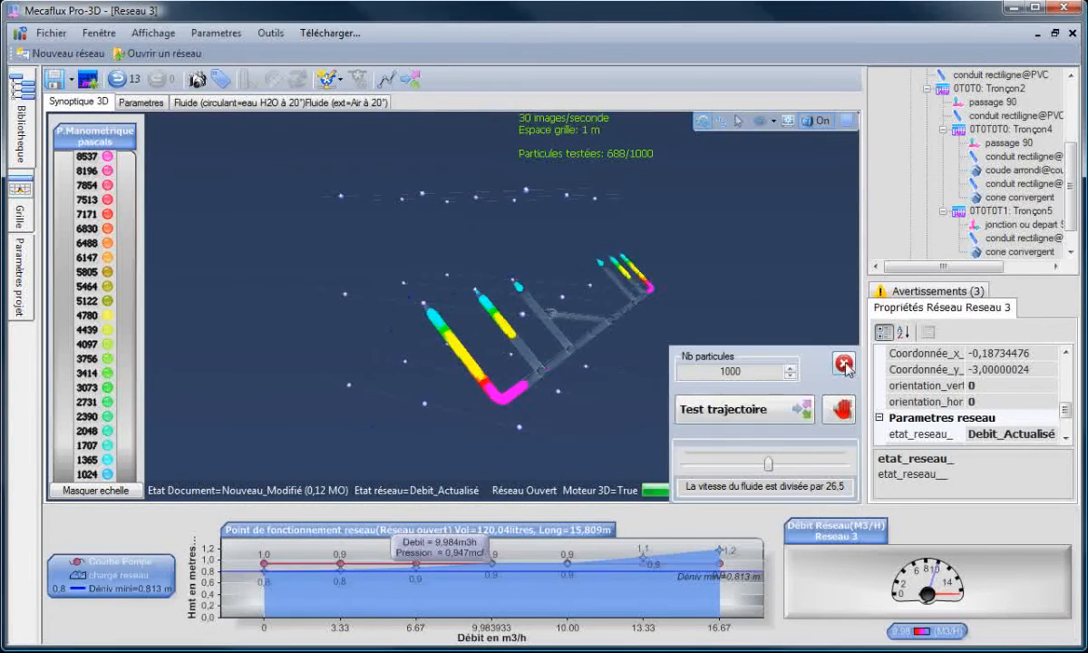
- Close the particle trajectory test and review the complete network with both ramps and outlet cones from several angles
{"action": "left_click", "coordinate": [843, 363]}
{"action": "left_click_drag", "start_coordinate": [668, 382], "coordinate": [753, 383]}
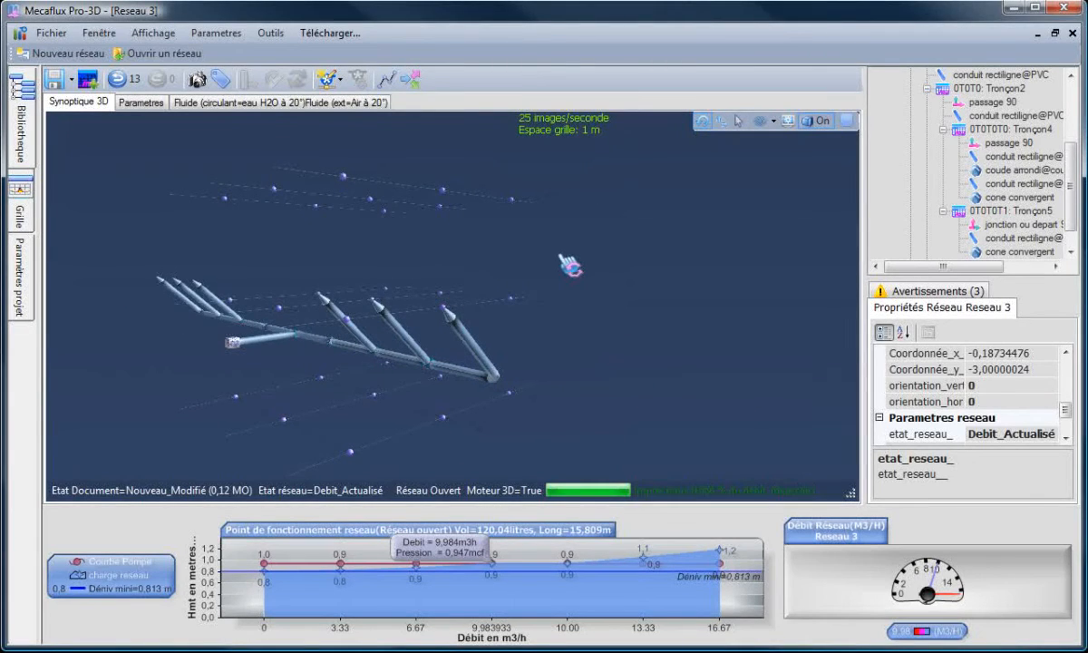
{"action": "left_click_drag", "start_coordinate": [568, 265], "coordinate": [566, 410]}
{"action": "scroll", "coordinate": [733, 379], "scroll_direction": "up", "scroll_amount": 5}
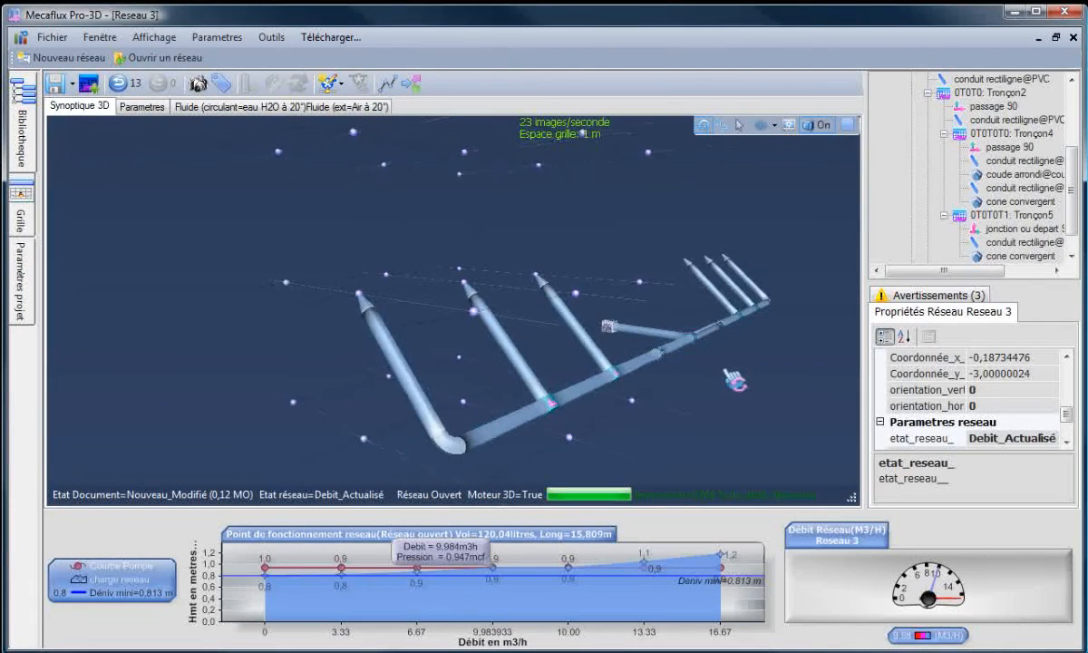
{"action": "left_click_drag", "start_coordinate": [291, 390], "coordinate": [243, 374]}
{"action": "scroll", "coordinate": [678, 397], "scroll_direction": "down", "scroll_amount": 3}
{"action": "left_click_drag", "start_coordinate": [732, 347], "coordinate": [755, 367]}
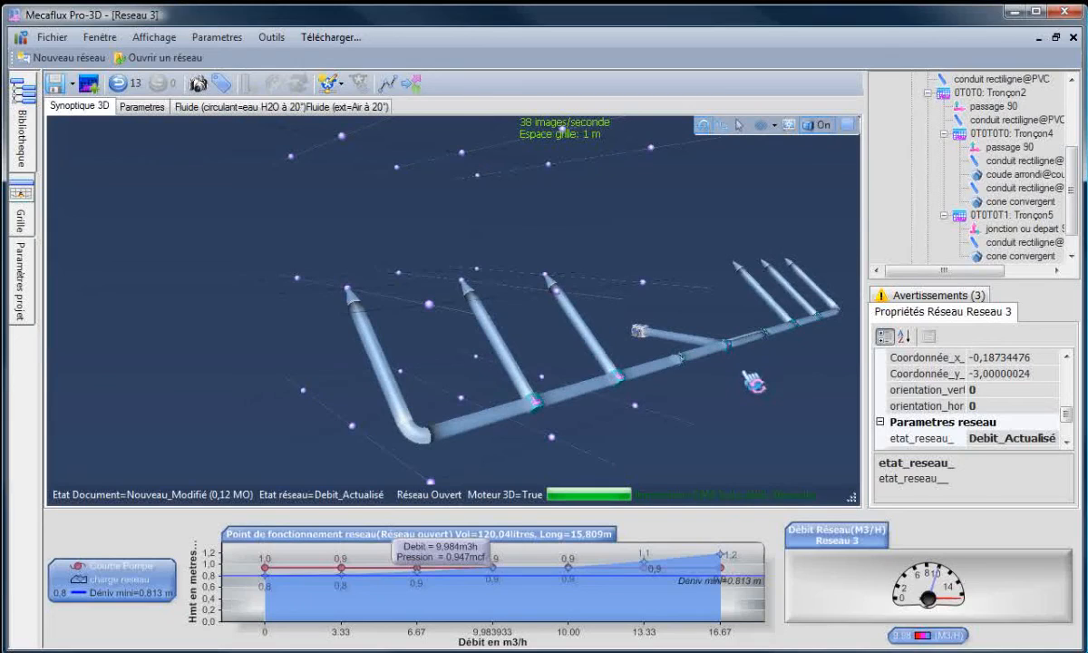
{"action": "left_click_drag", "start_coordinate": [605, 440], "coordinate": [620, 429]}
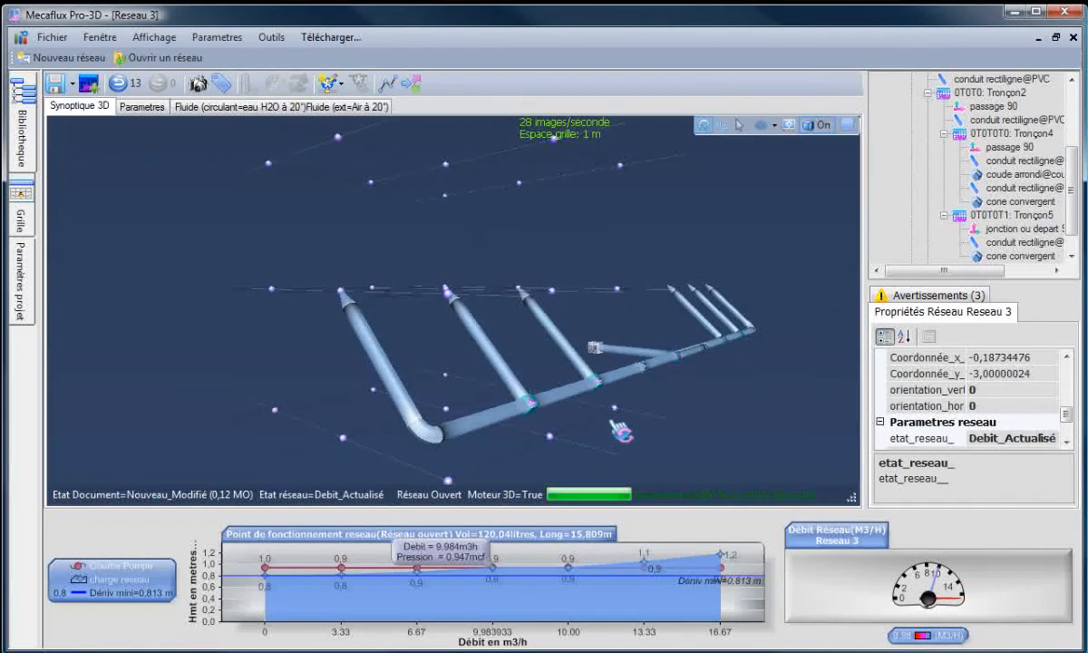